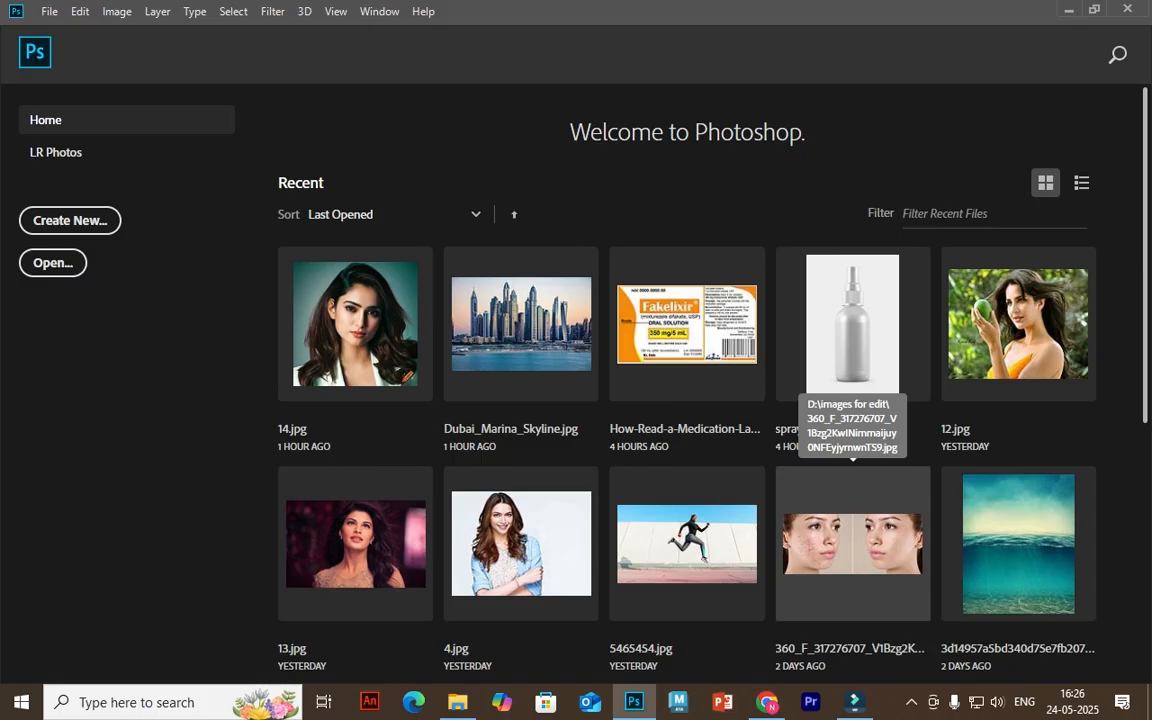
Switch to Chrome and search Google Images for "bottle mockup".
key(alt+Tab)
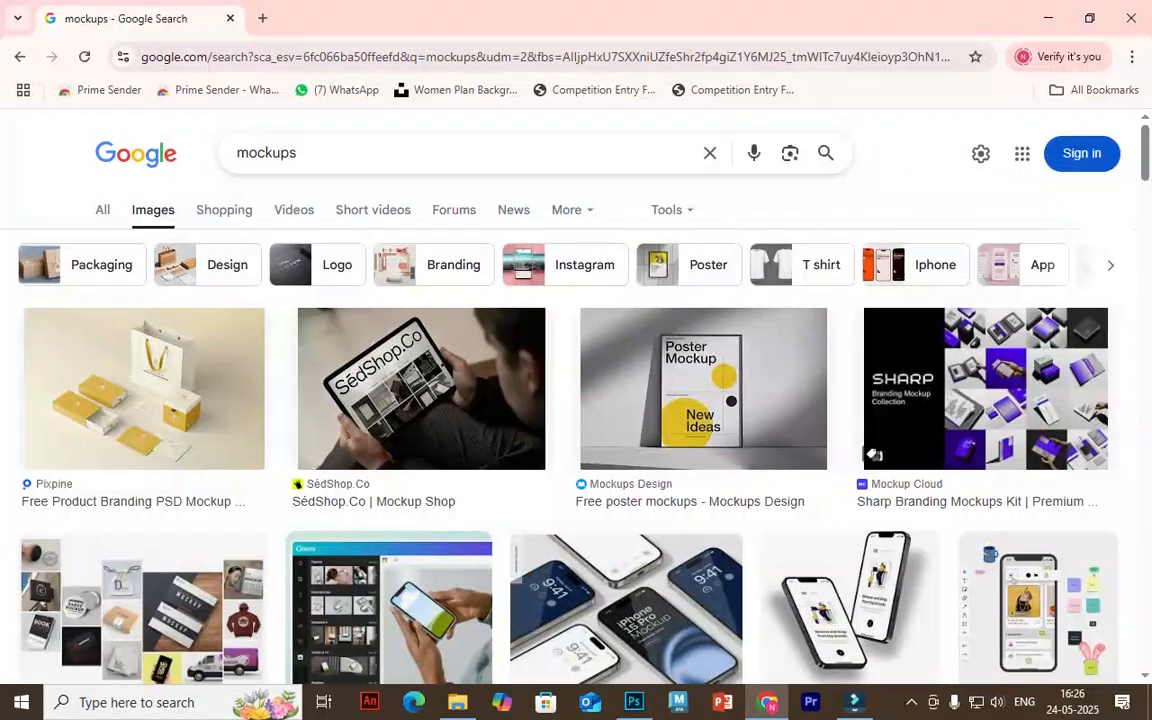
click(297, 153)
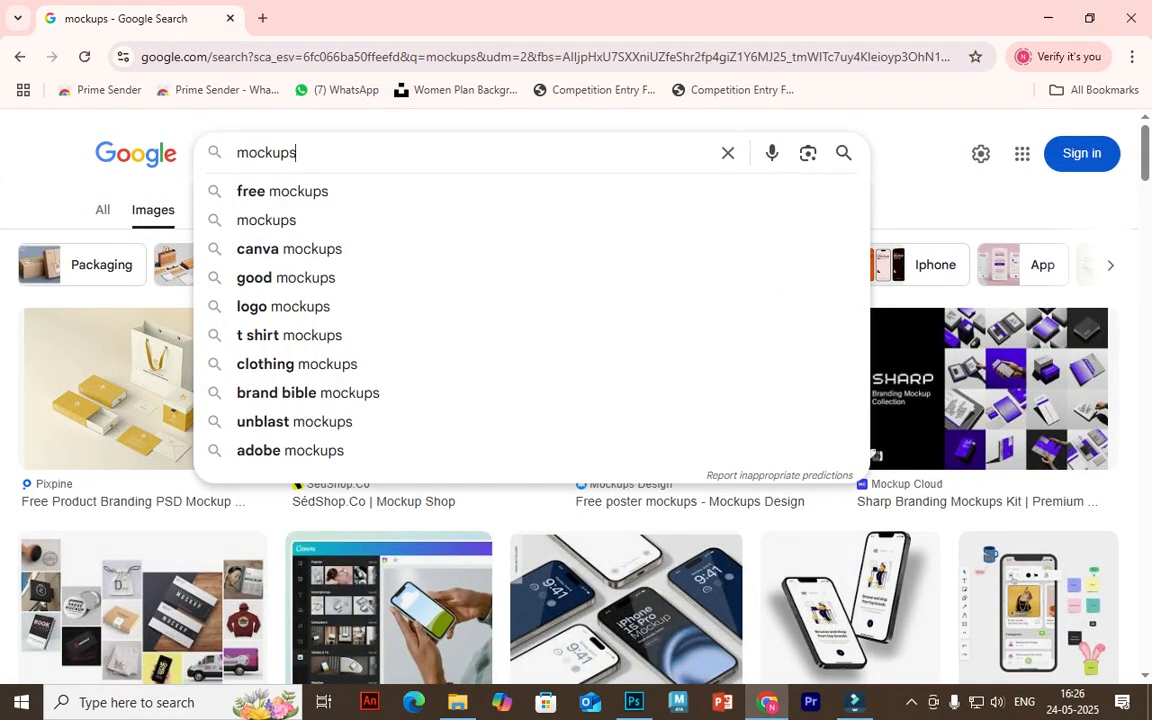
key(Escape)
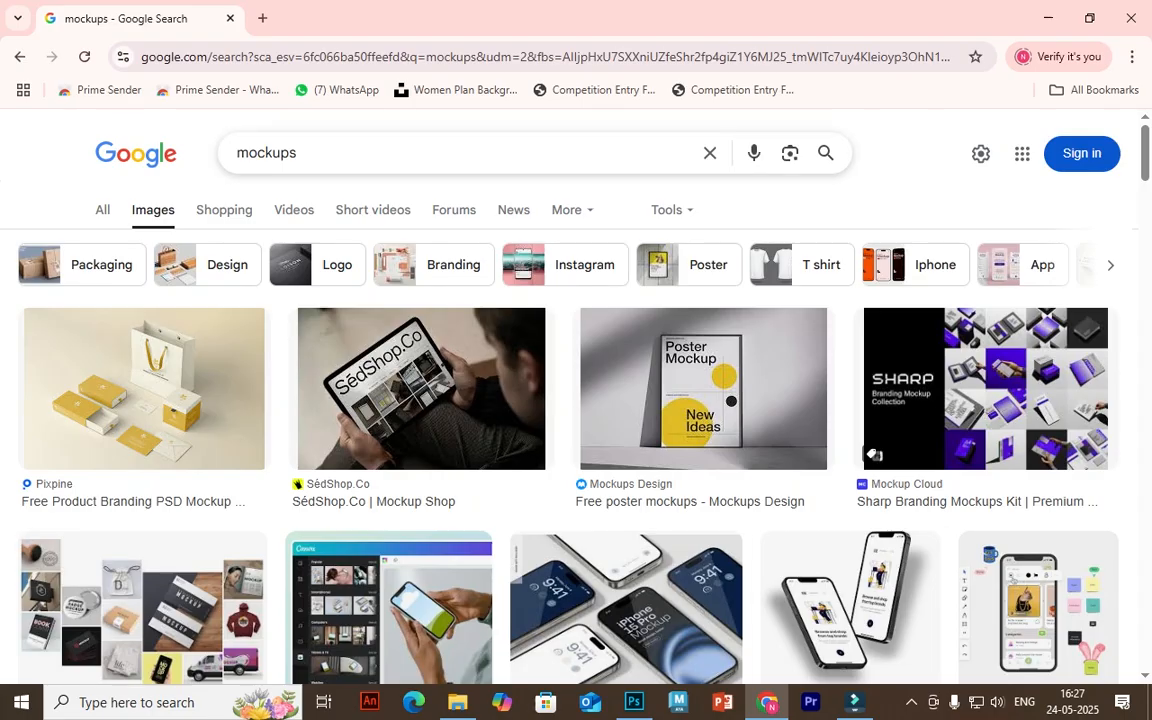
double_click(266, 153)
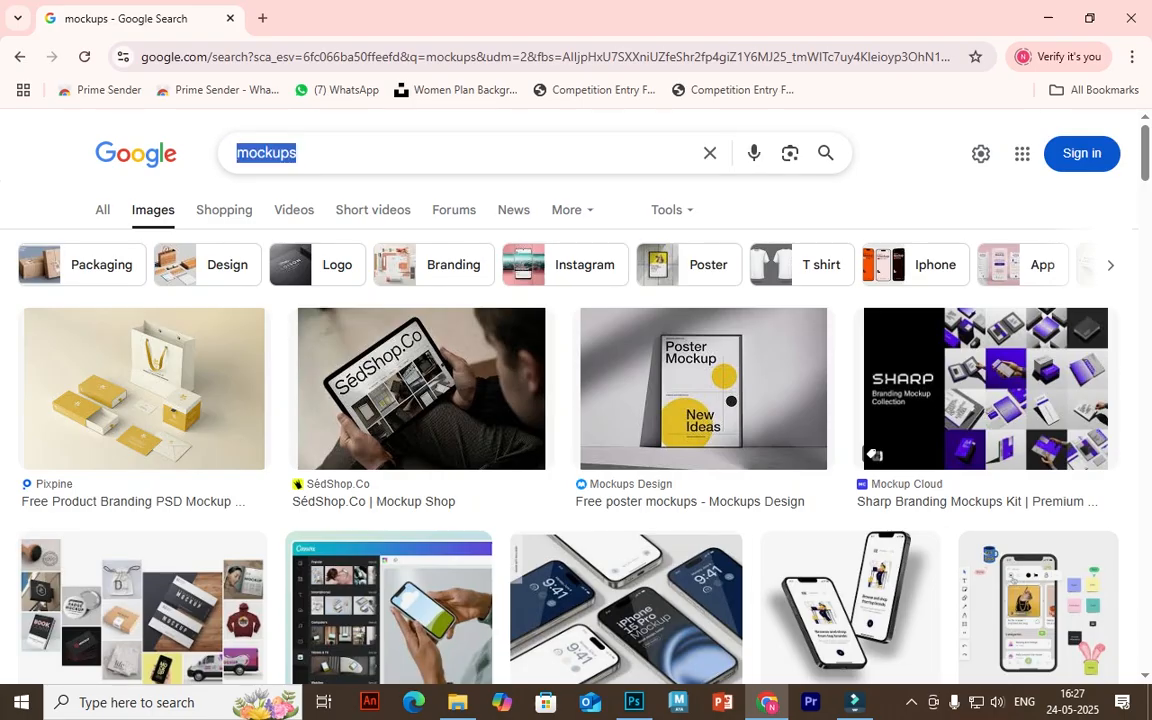
text(bo)
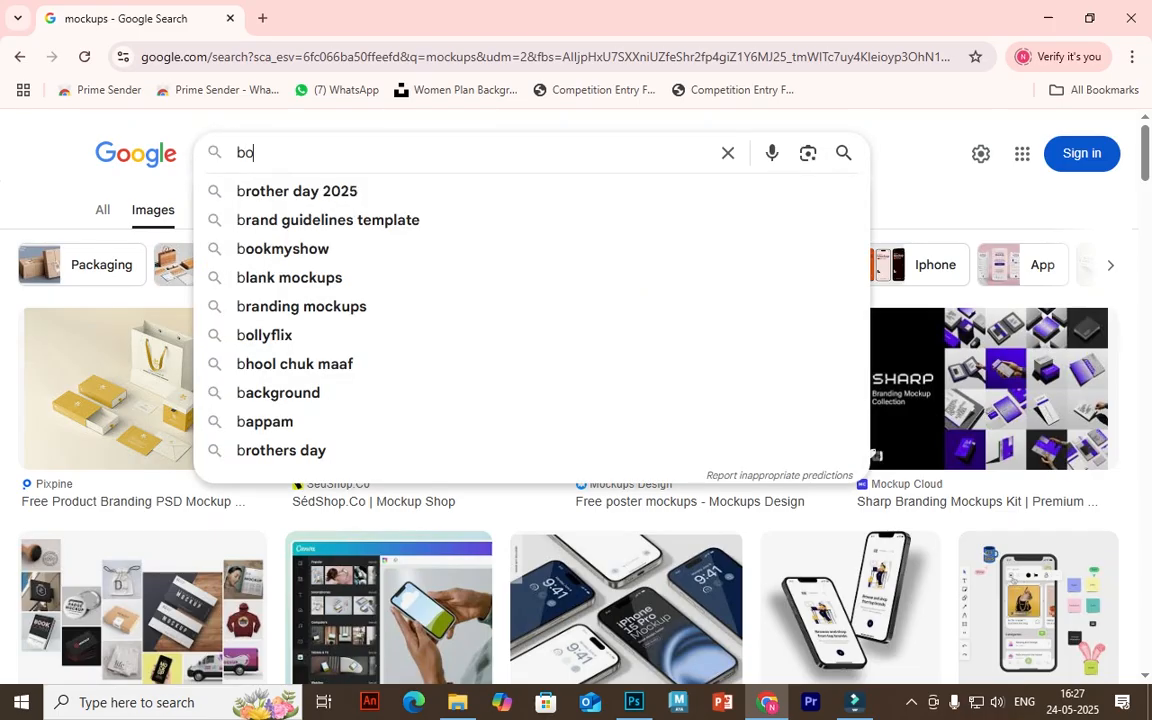
text(ttle mo)
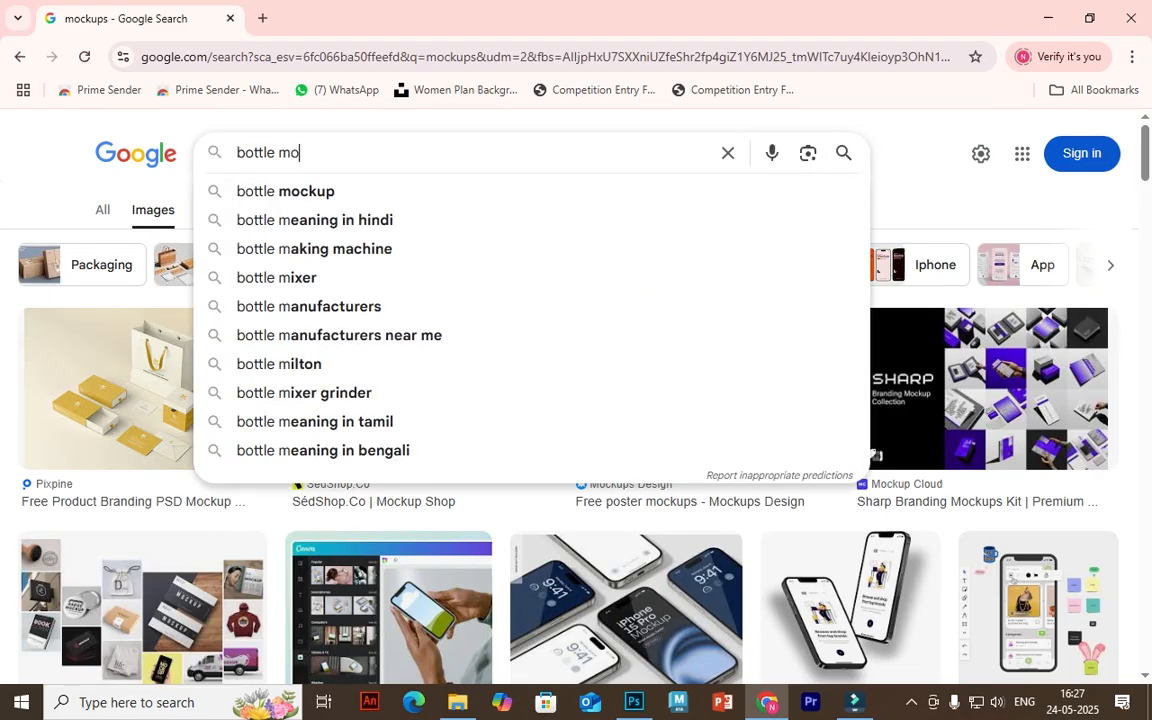
text(ckupo)
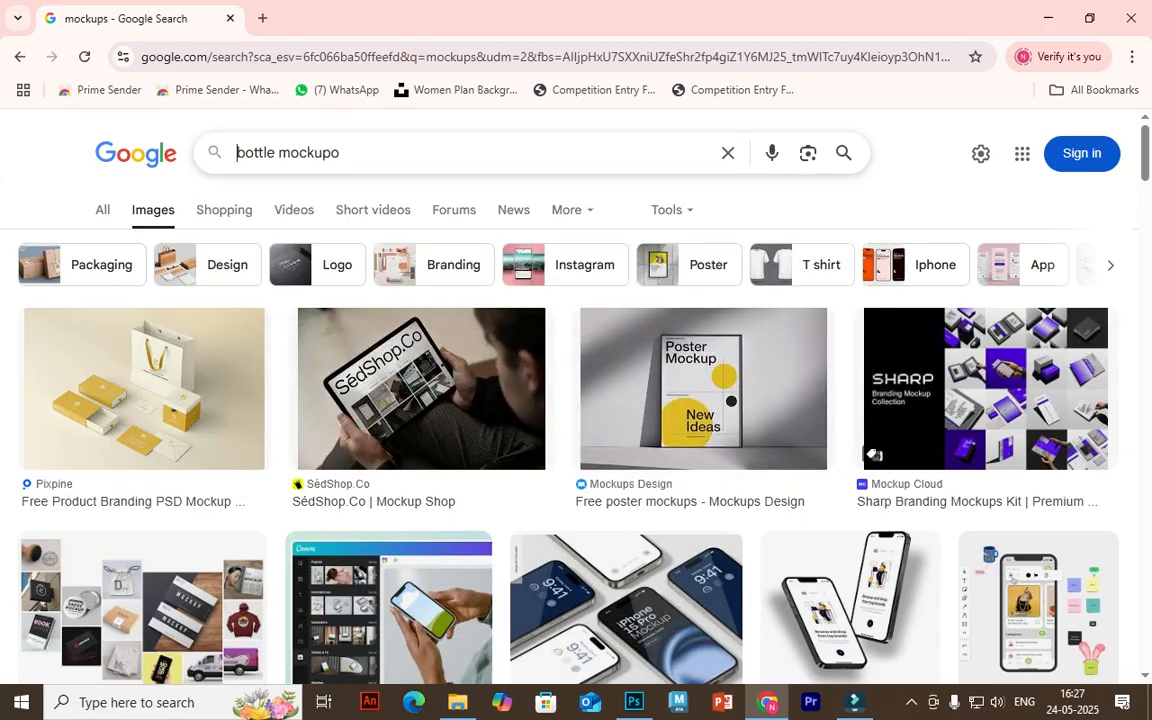
key(BackSpace)
key(Return)
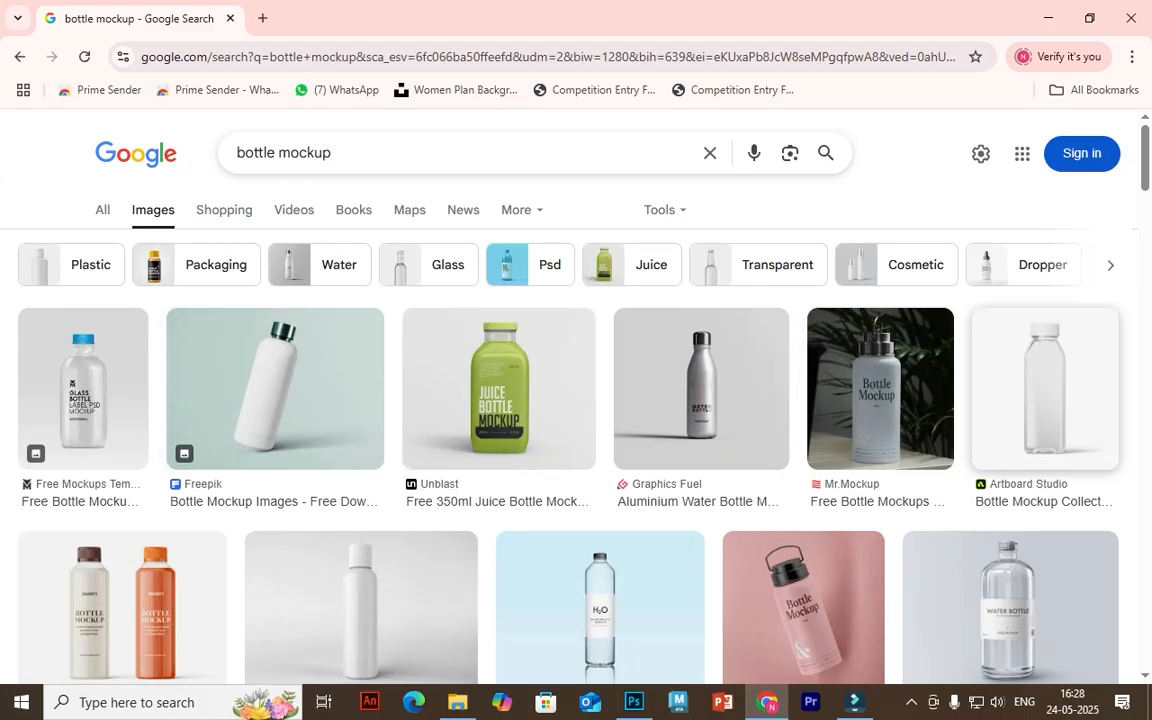
Look through the bottle mockup image results for different bottle and label styles.
scroll(800, 450, down, 1)
scroll(450, 450, down, 1)
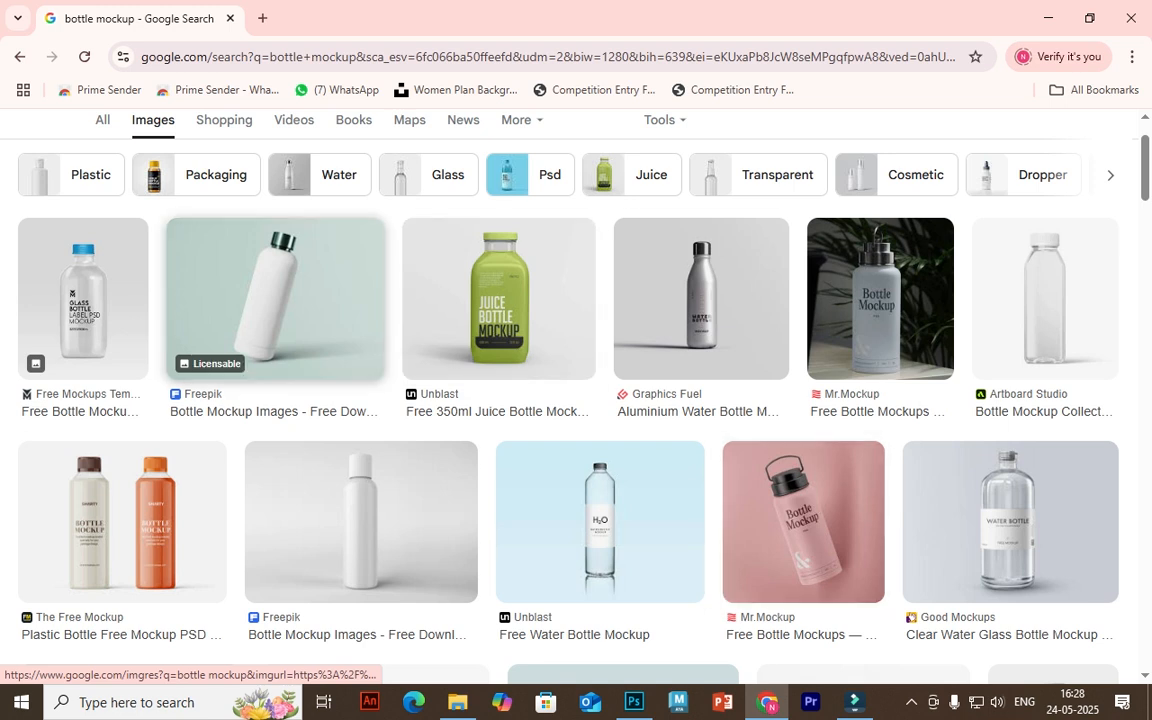
scroll(600, 400, down, 4)
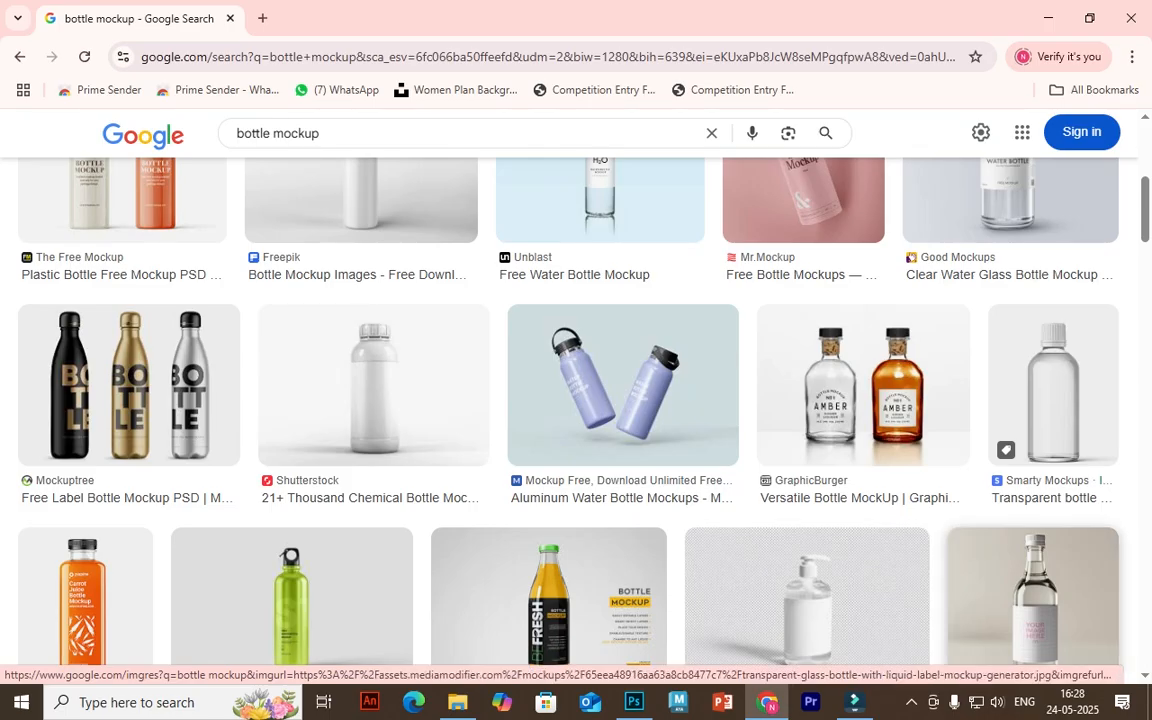
key(alt+Tab)
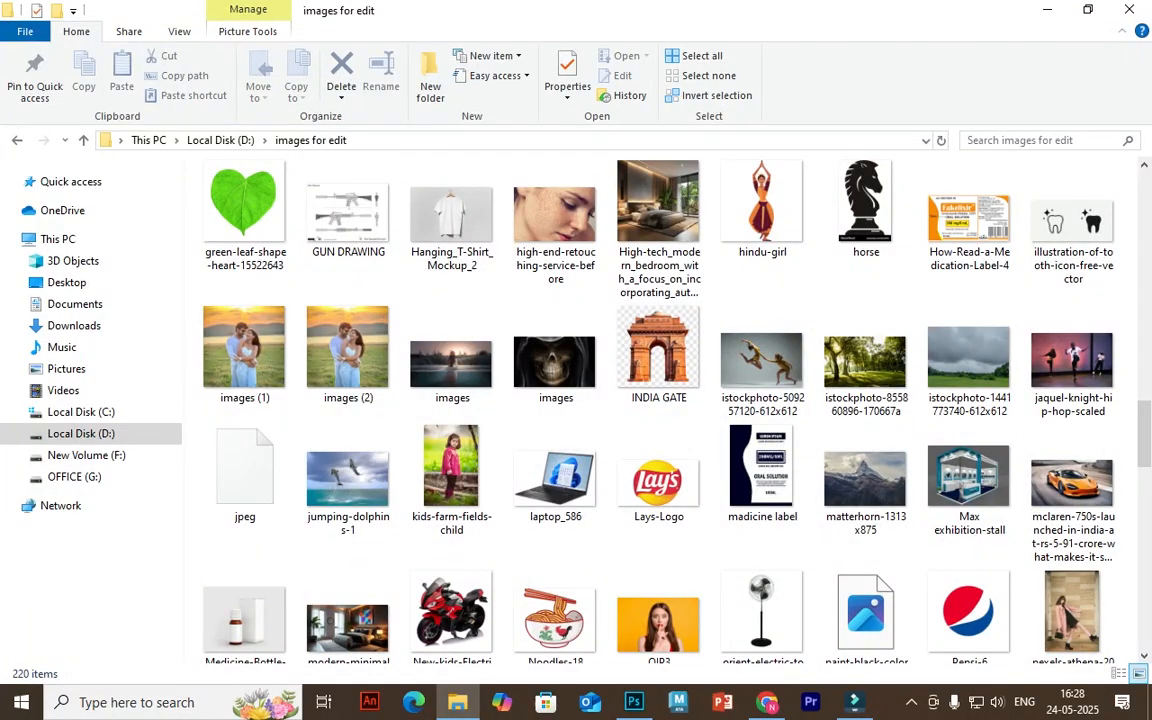
click(633, 702)
click(767, 702)
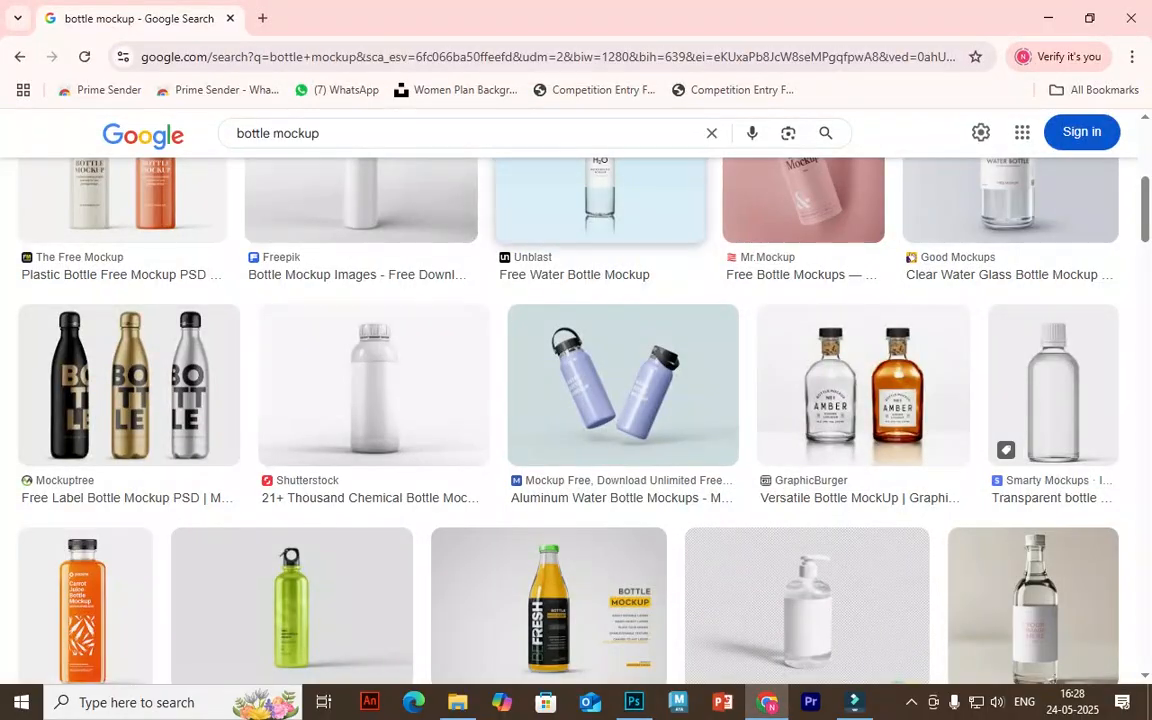
scroll(610, 350, up, 2)
scroll(600, 345, down, 4)
Extend the image search to "bottle mockup exmples".
click(362, 133)
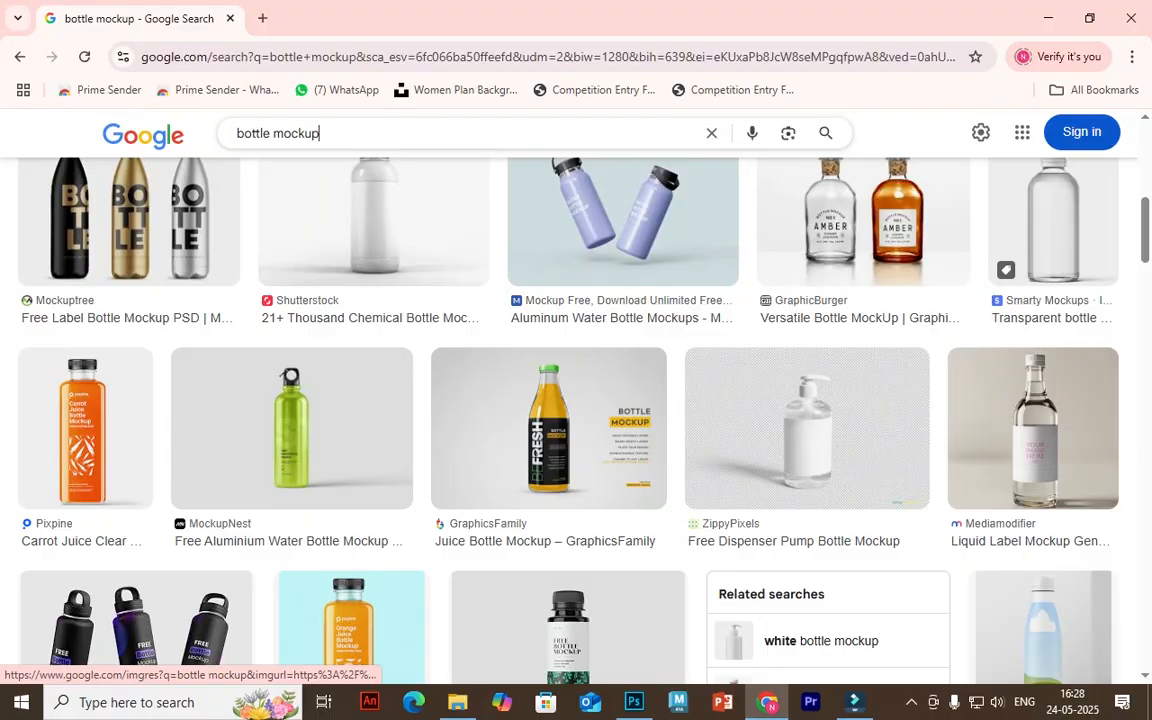
text(ex)
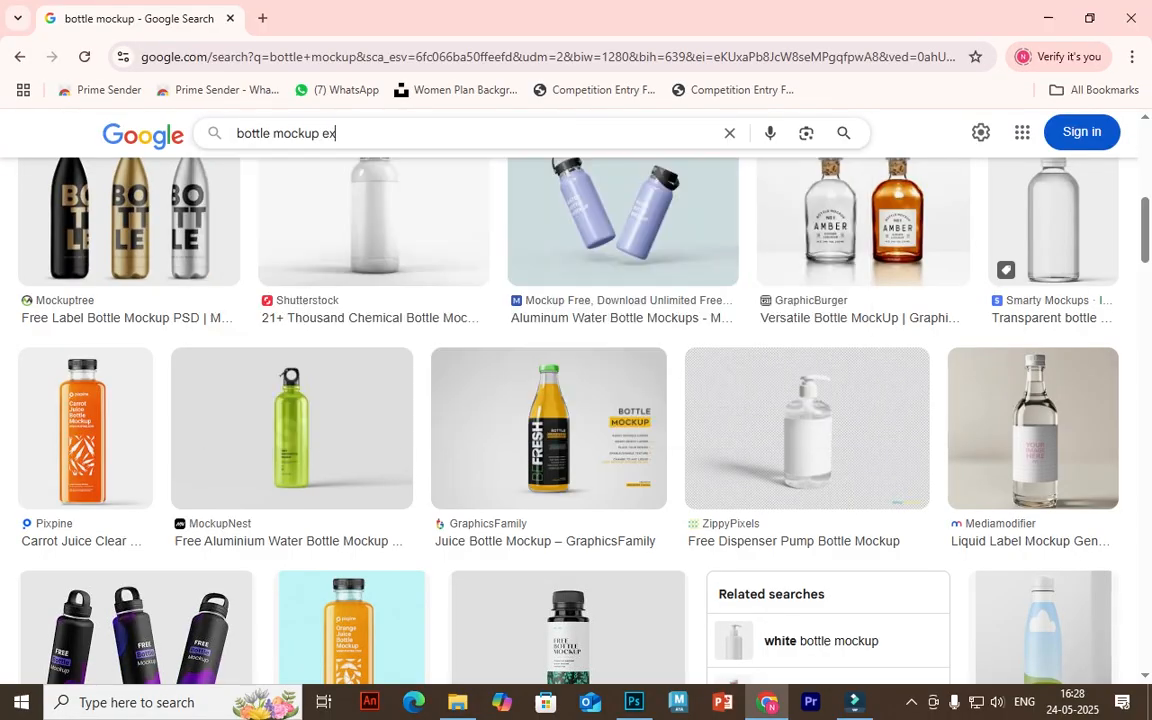
text(mples)
key(Return)
Examine the example images of finished bottle mockups to see how labels and branding are applied.
scroll(576, 420, down, 2)
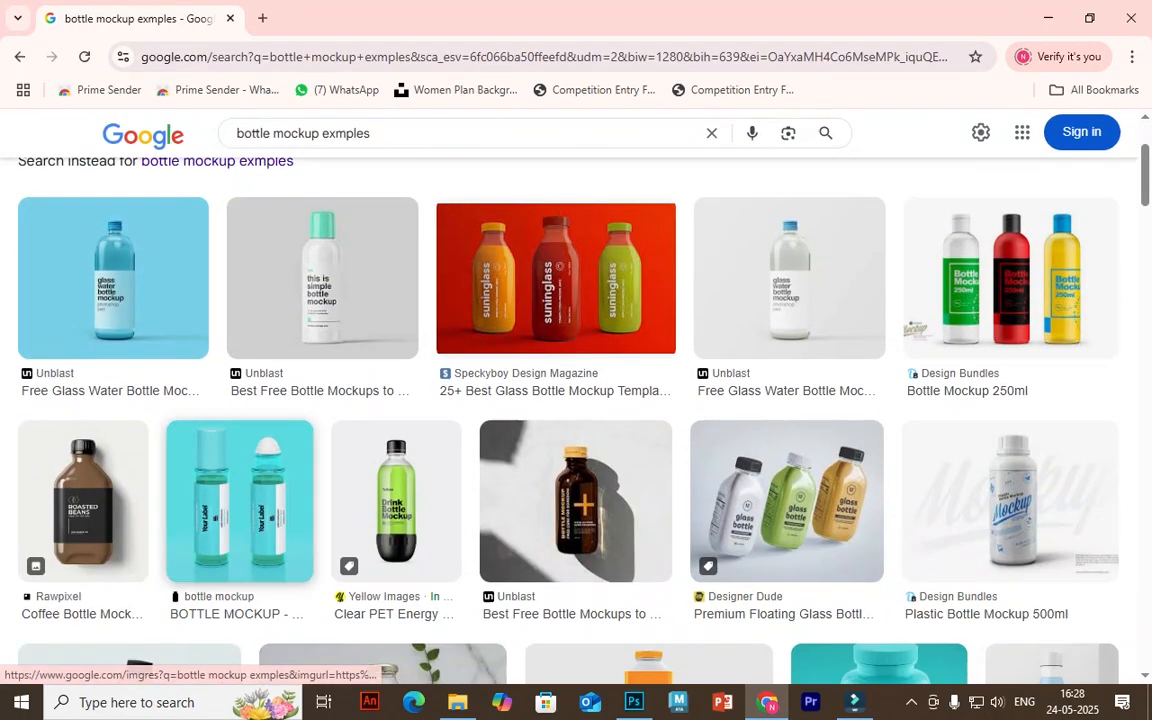
scroll(576, 420, down, 1)
scroll(576, 420, down, 2)
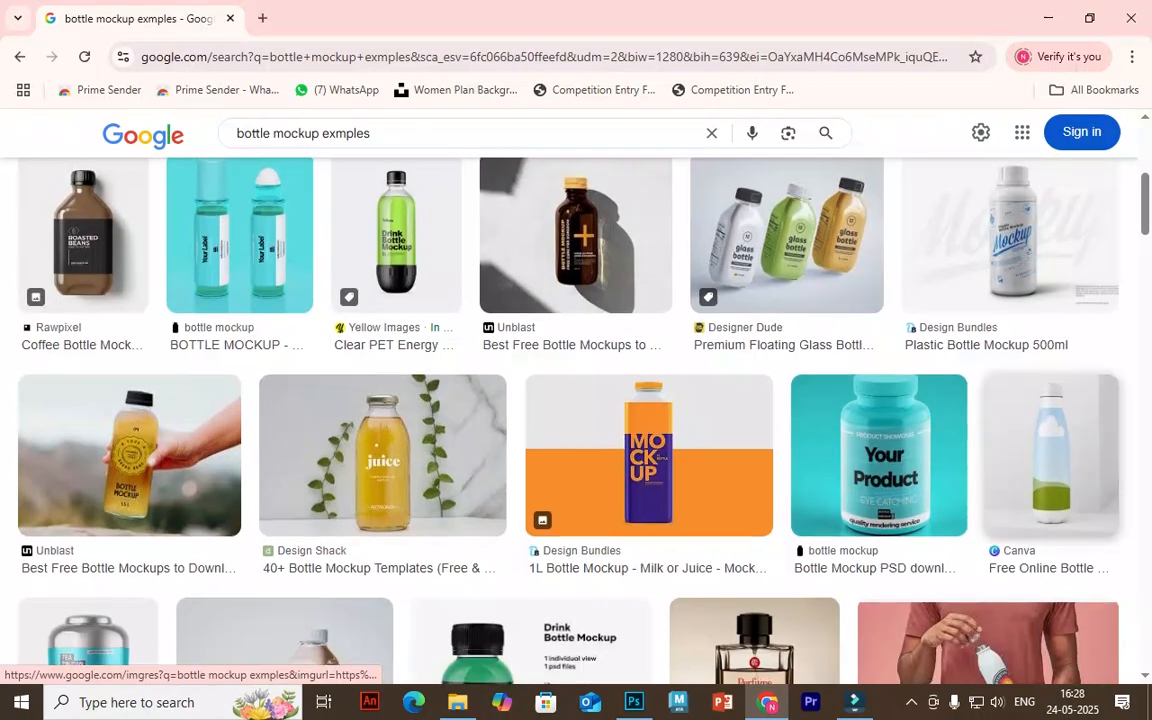
scroll(576, 420, down, 2)
scroll(576, 420, down, 2)
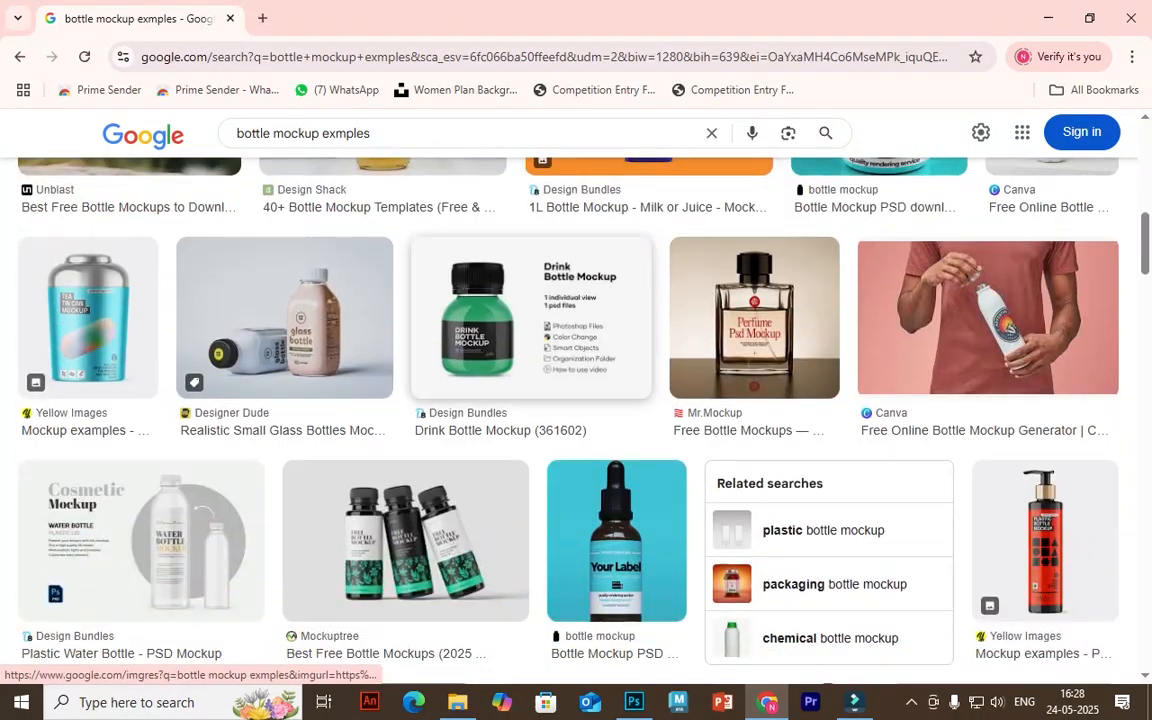
scroll(576, 420, down, 2)
scroll(576, 420, down, 5)
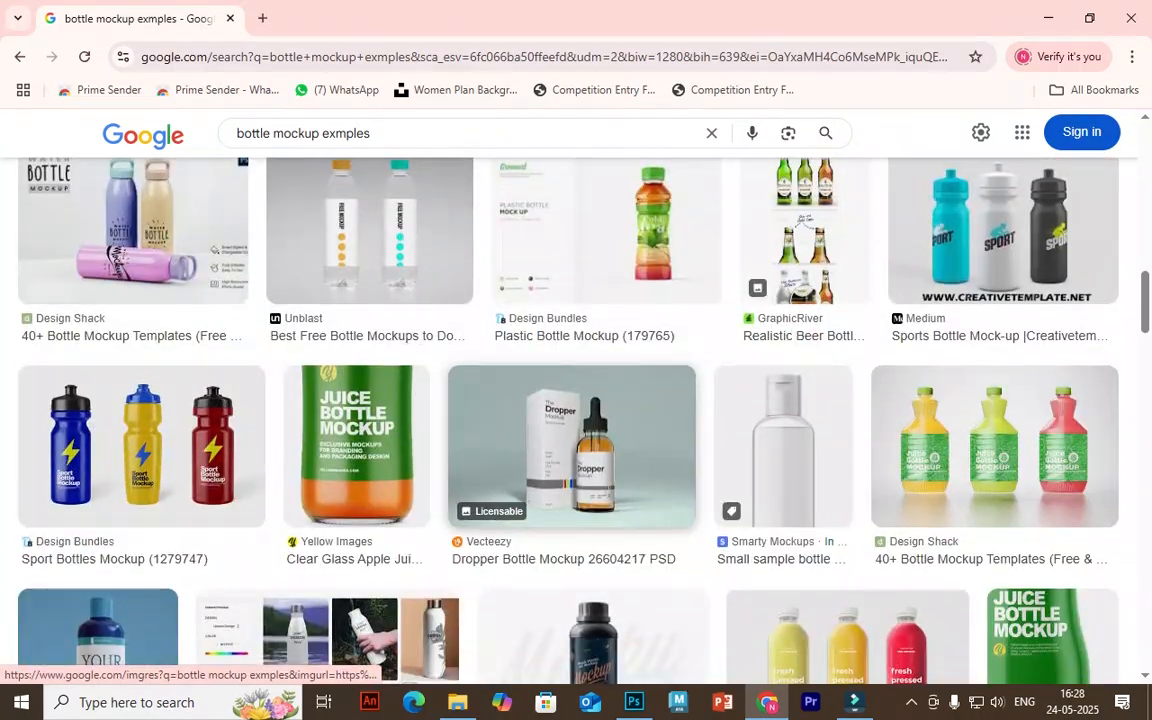
scroll(576, 420, down, 5)
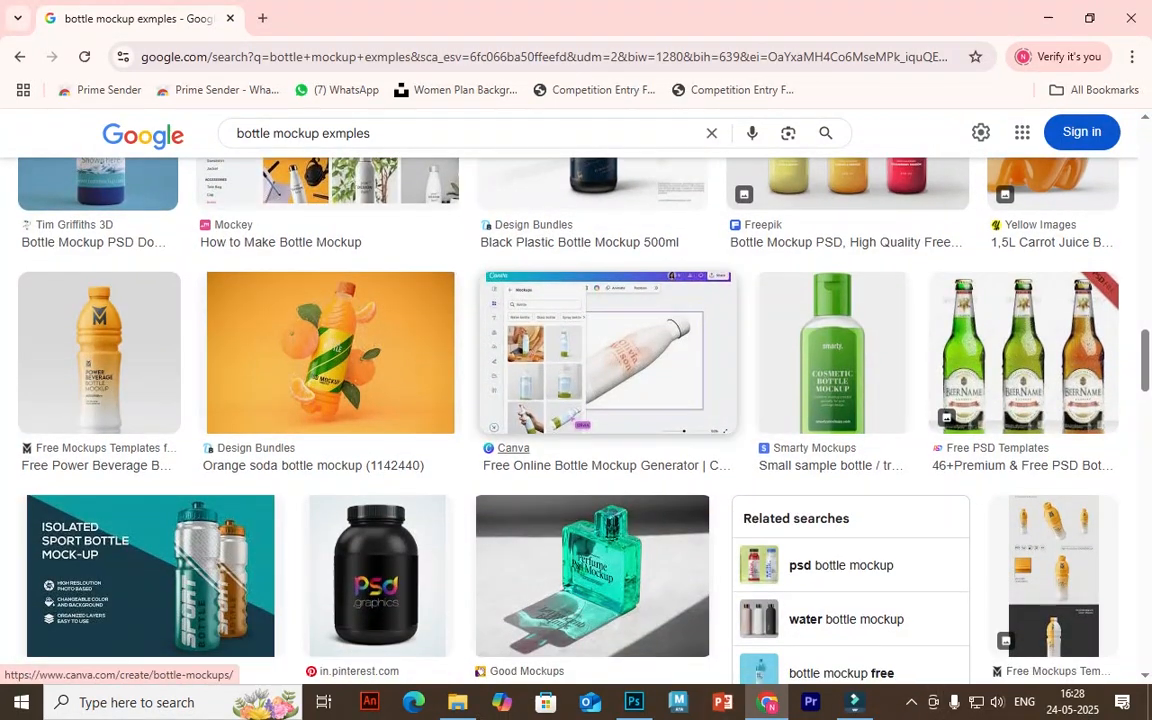
scroll(680, 350, down, 4)
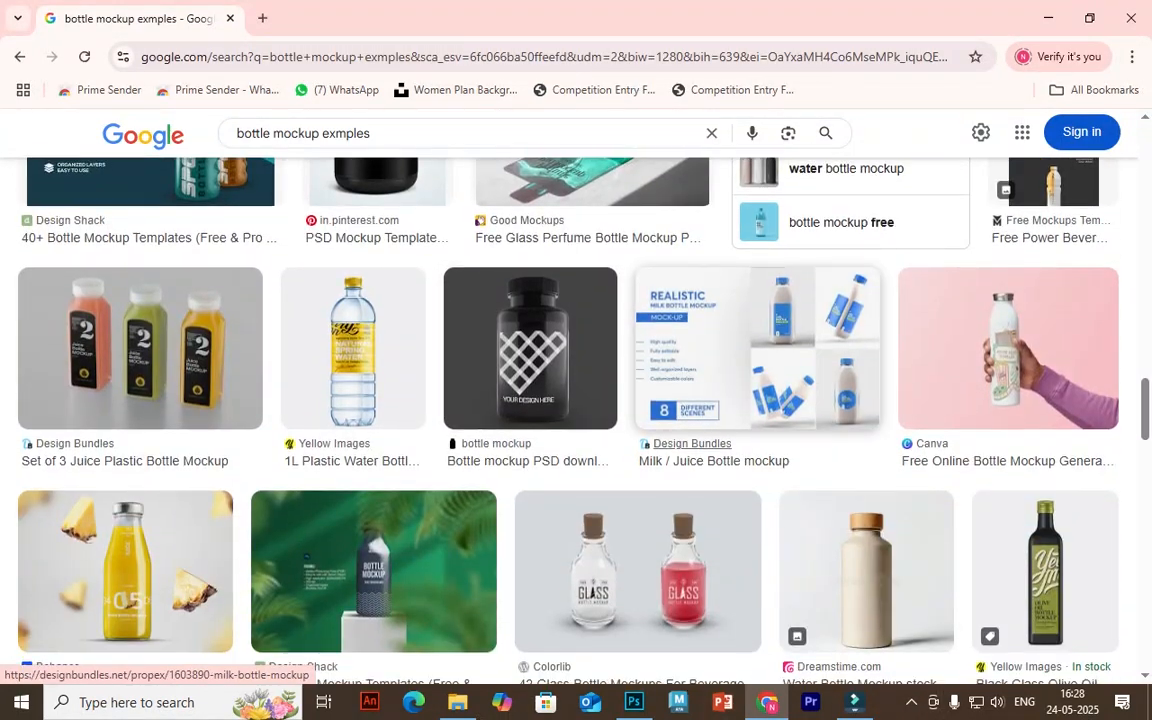
scroll(700, 350, down, 1)
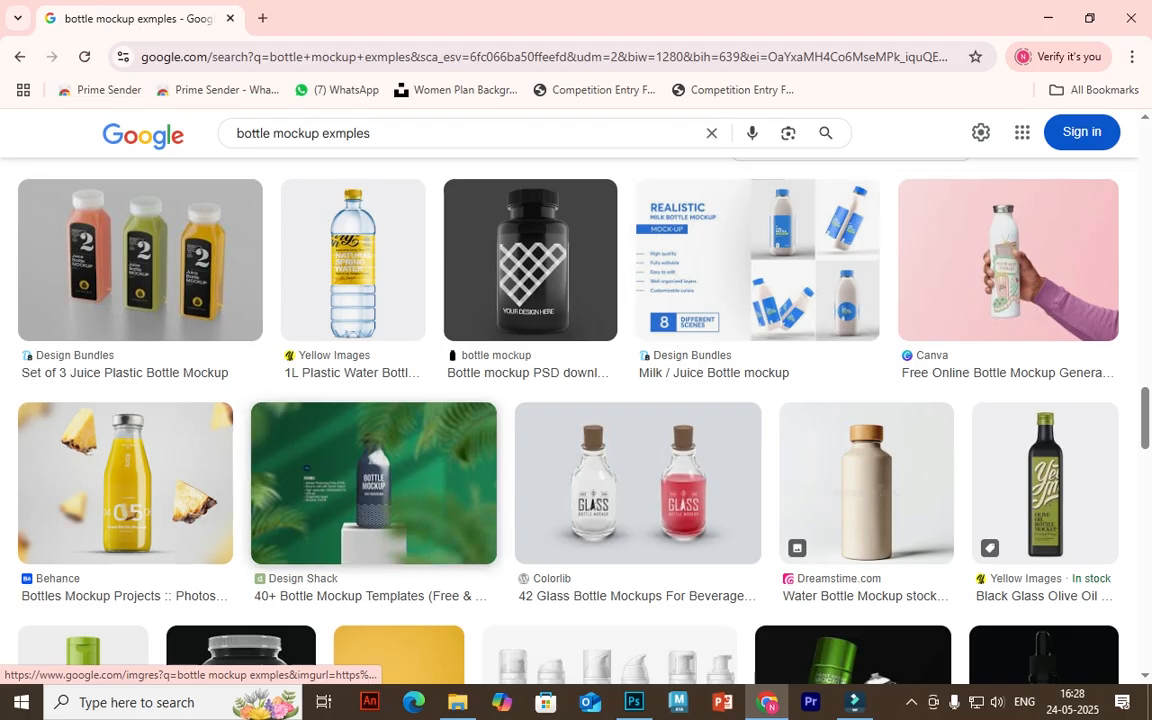
scroll(700, 400, down, 4)
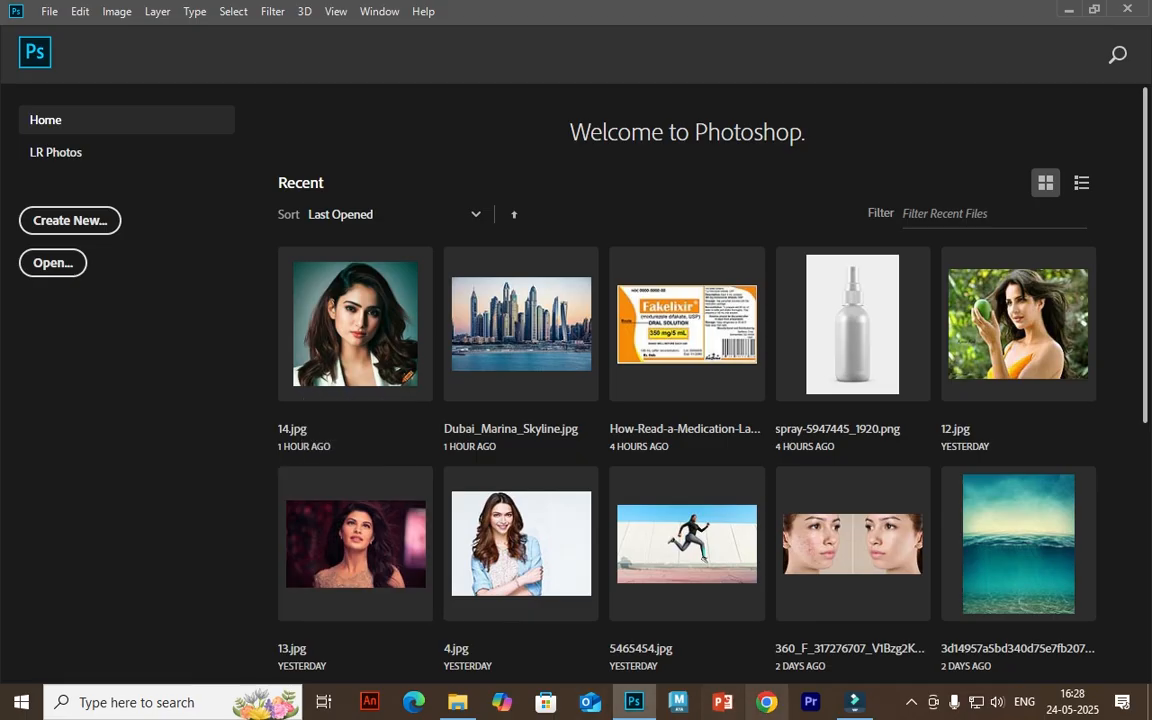
Open a new Chrome window with the existing profile and search Google for the stock image site "pexels".
click(766, 702)
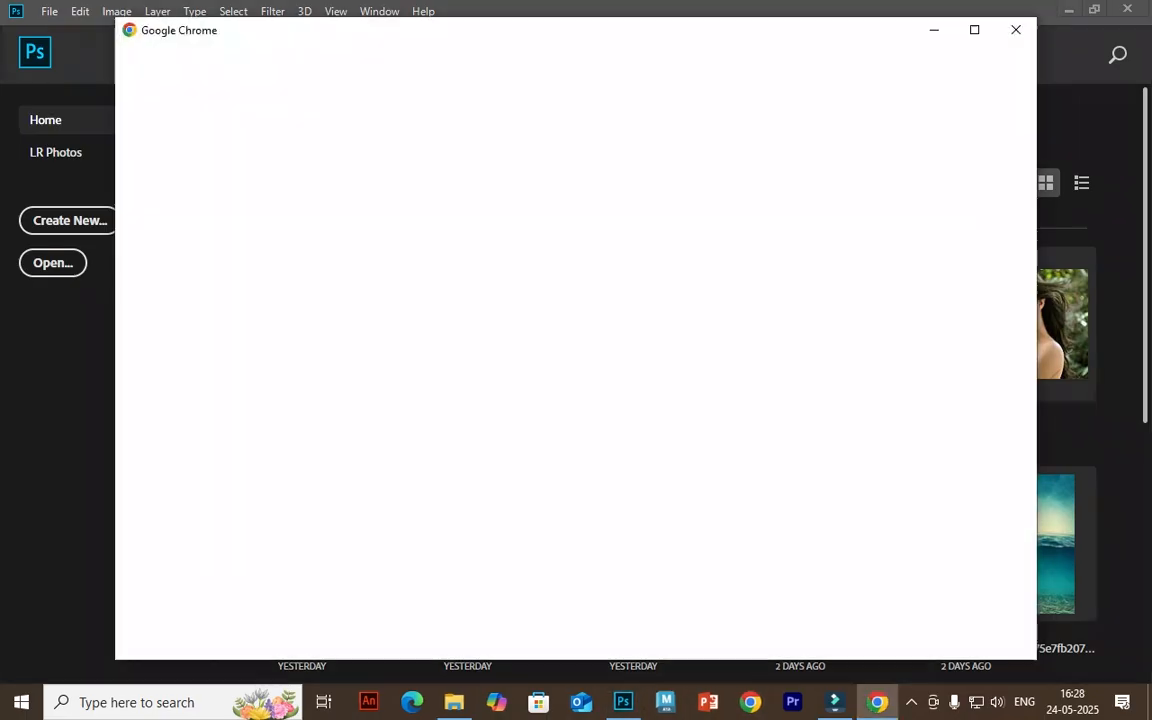
click(700, 338)
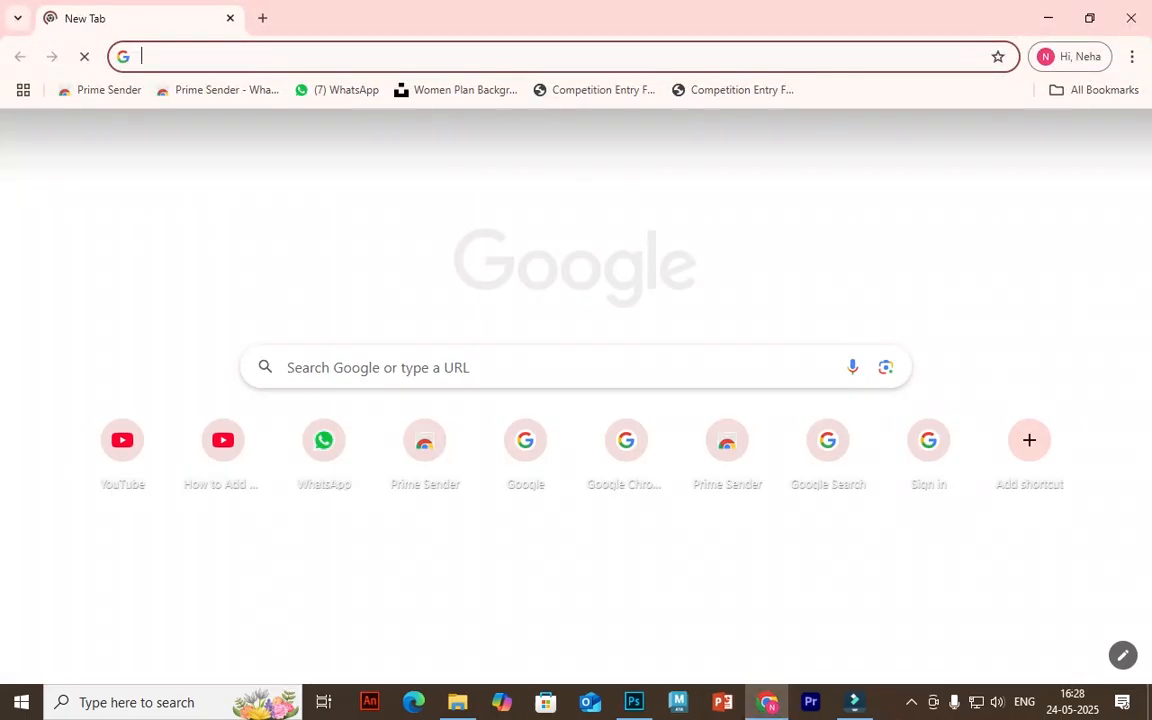
click(560, 367)
text(pexl)
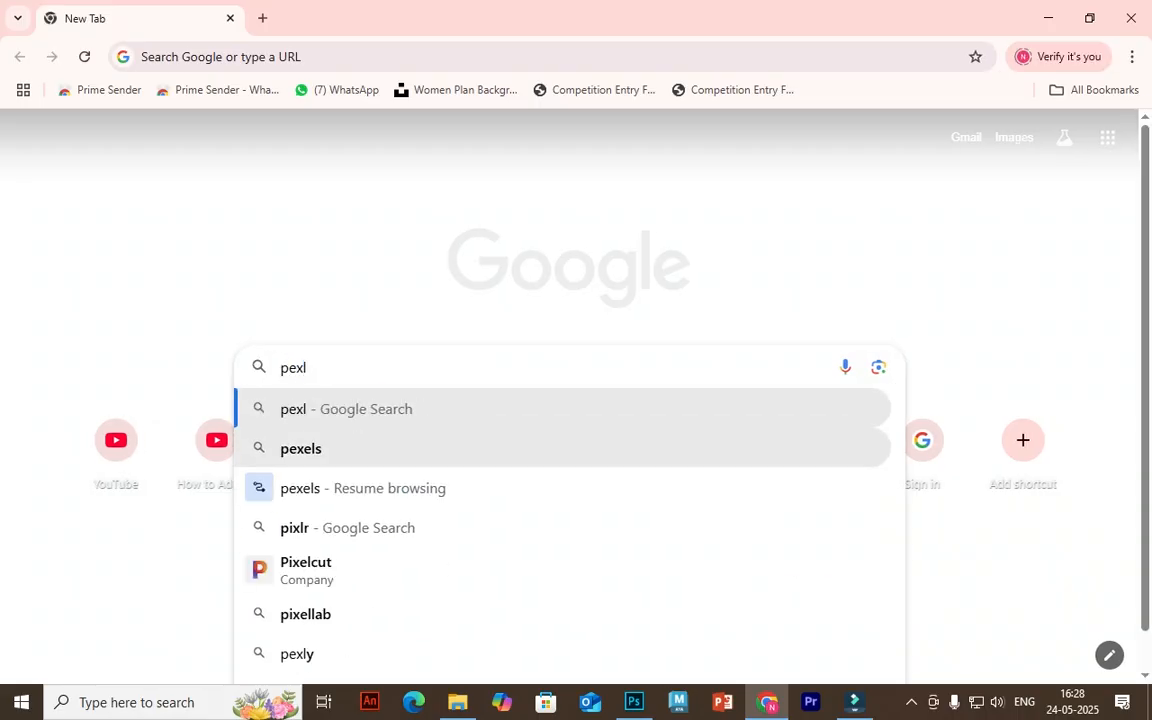
click(301, 448)
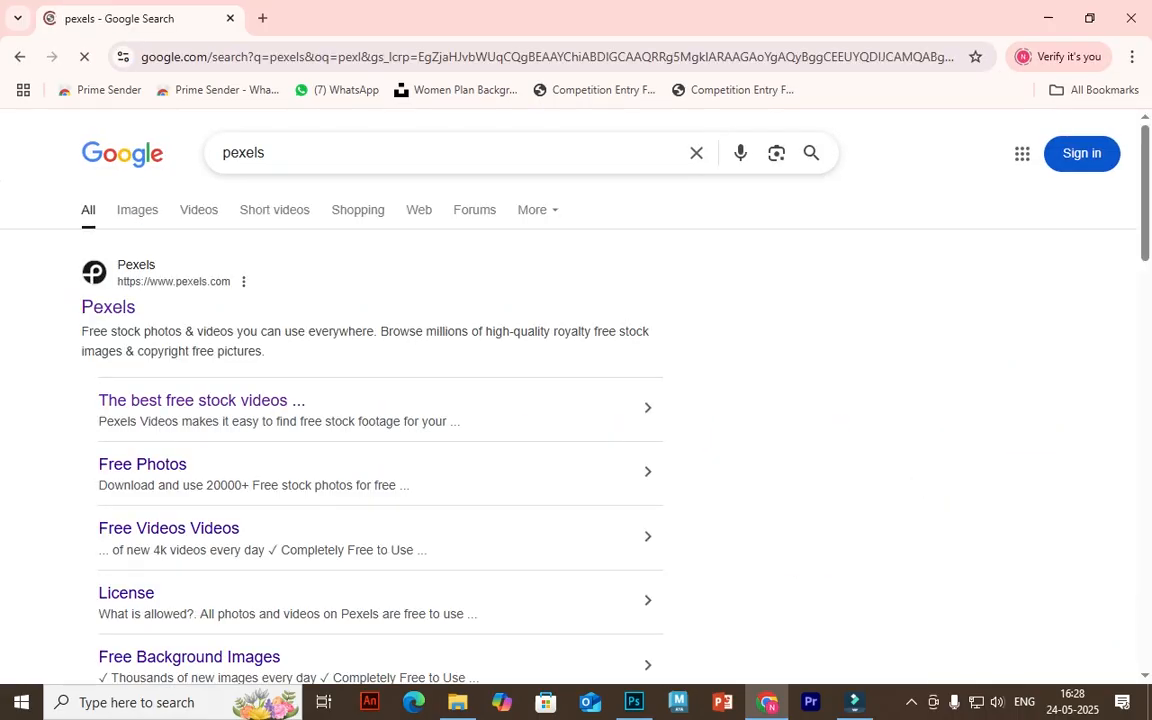
Search Google for the stock image site "pixabay".
double_click(244, 153)
text(p)
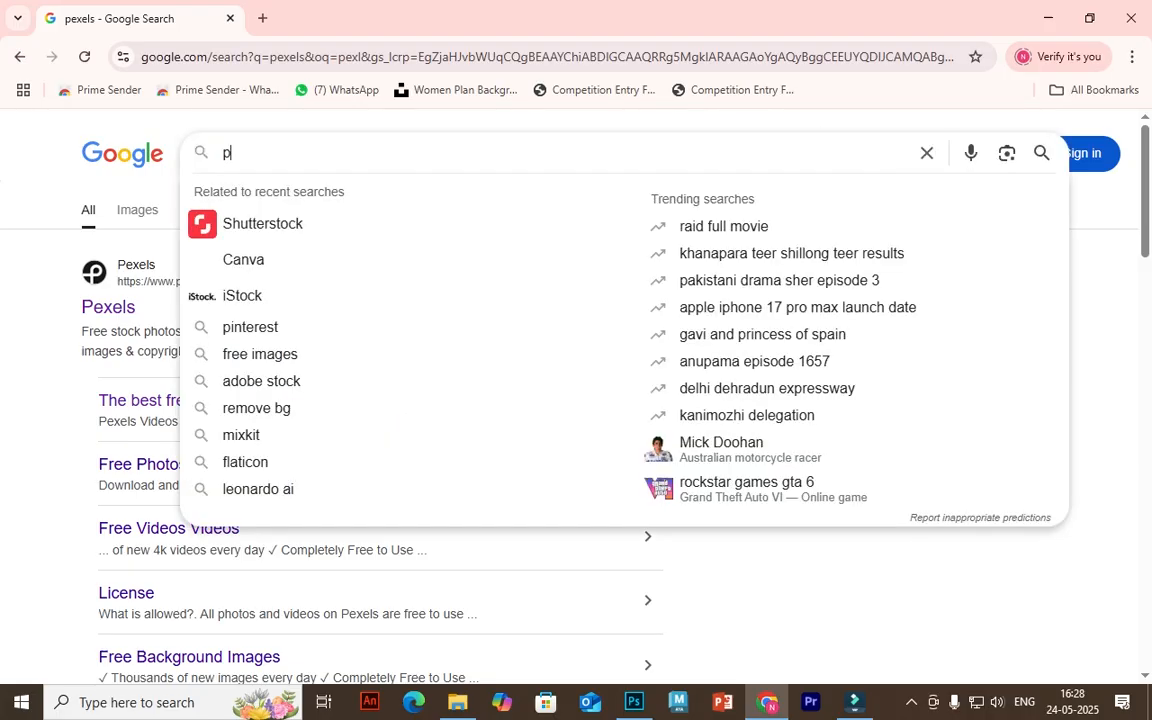
text(ixabay)
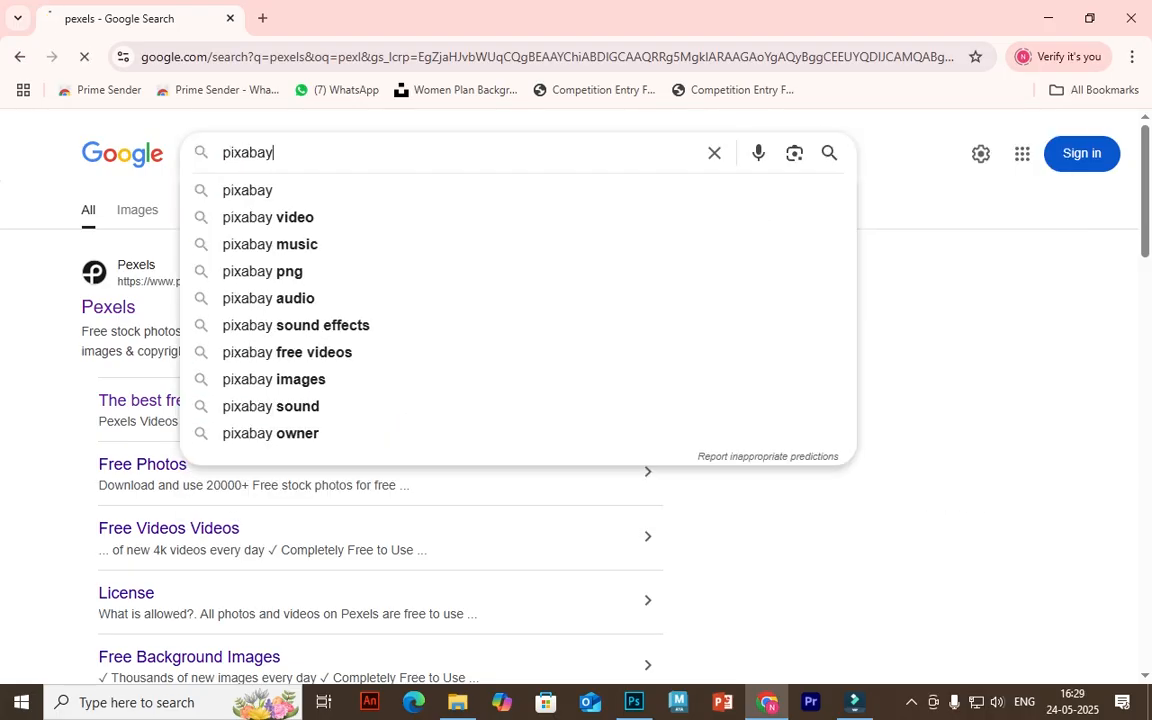
key(Return)
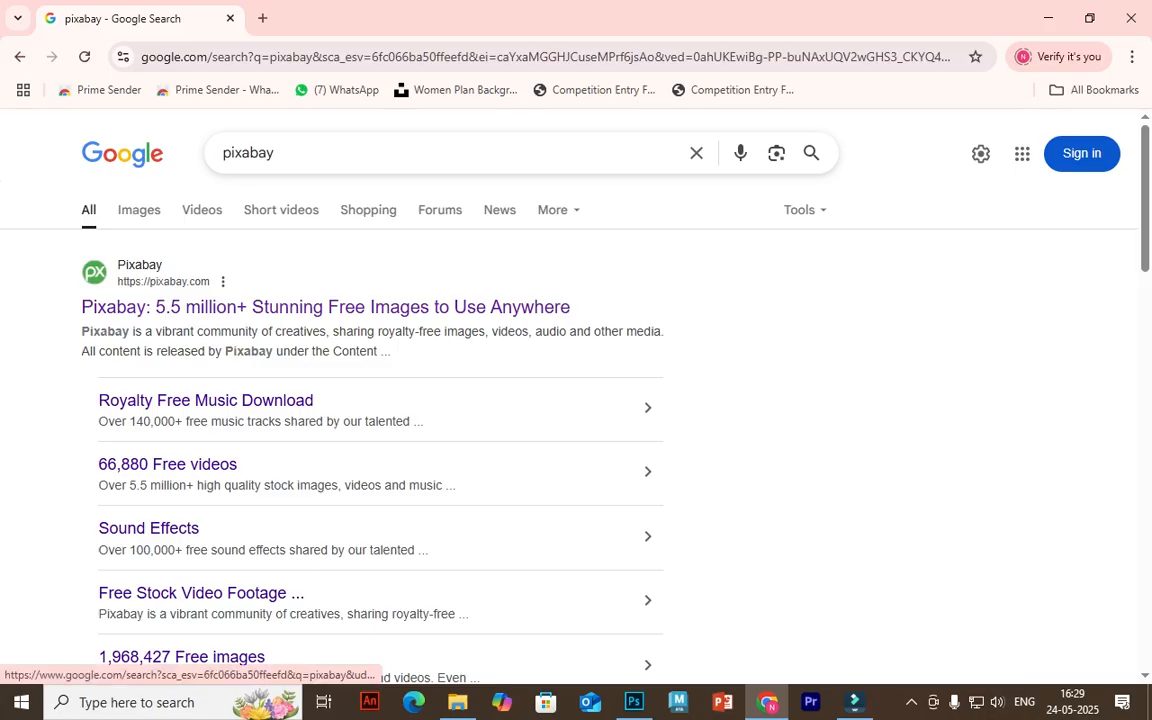
Search Google for the free asset site "mixkit".
drag(279, 153, 218, 153)
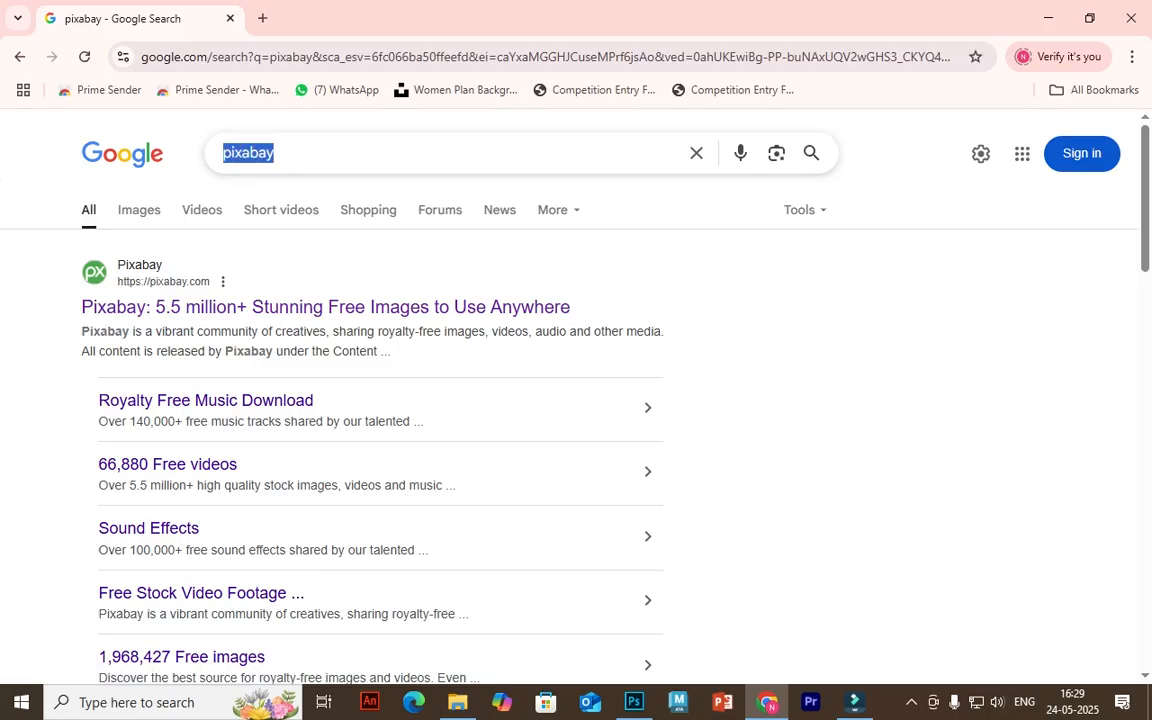
text(mixkit)
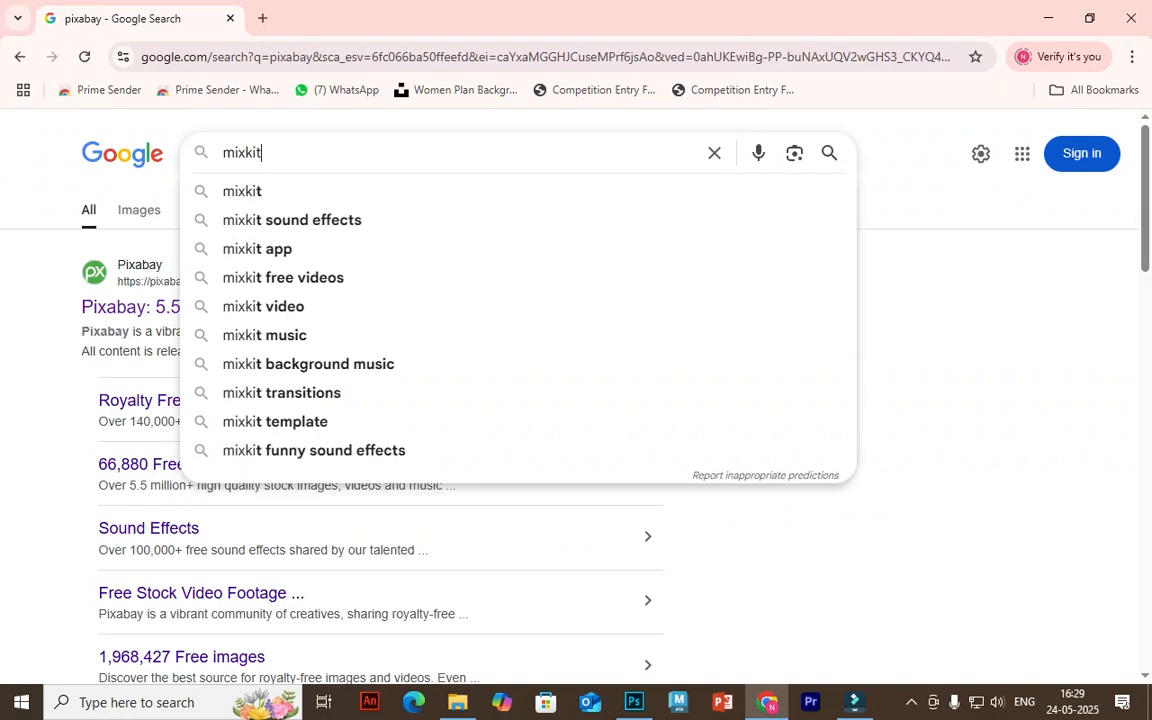
key(Return)
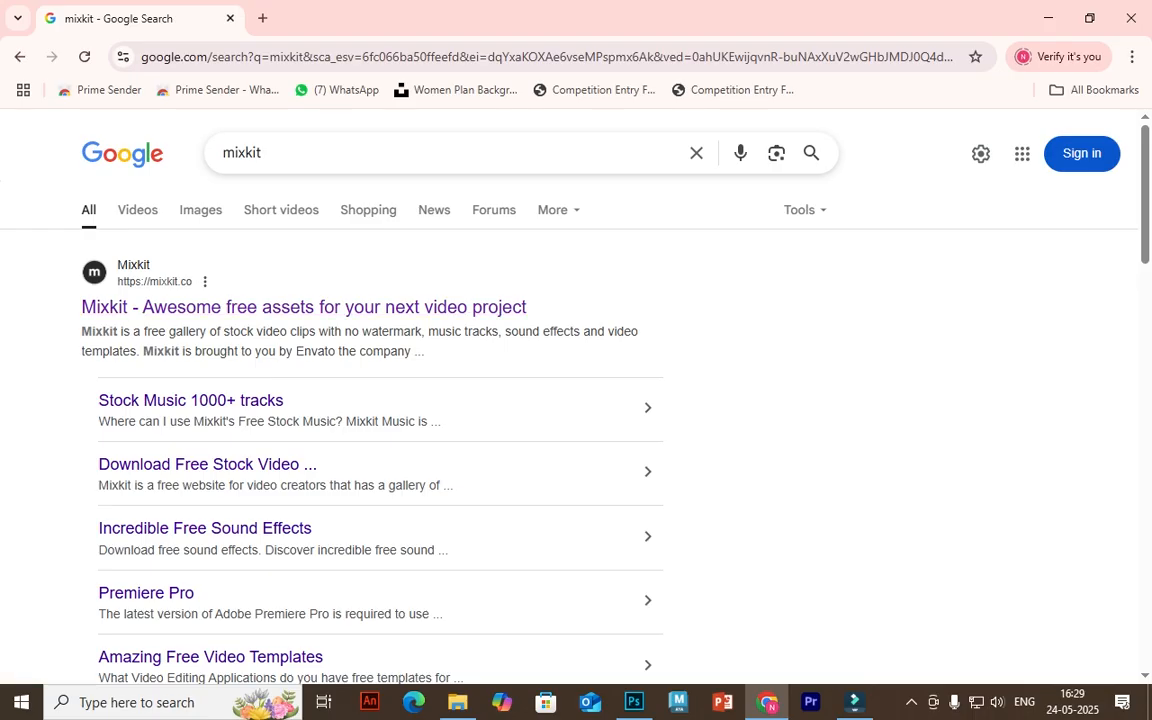
Search Google for the free image site "unsplash", and switch back to Photoshop.
drag(264, 153, 220, 153)
text(uns)
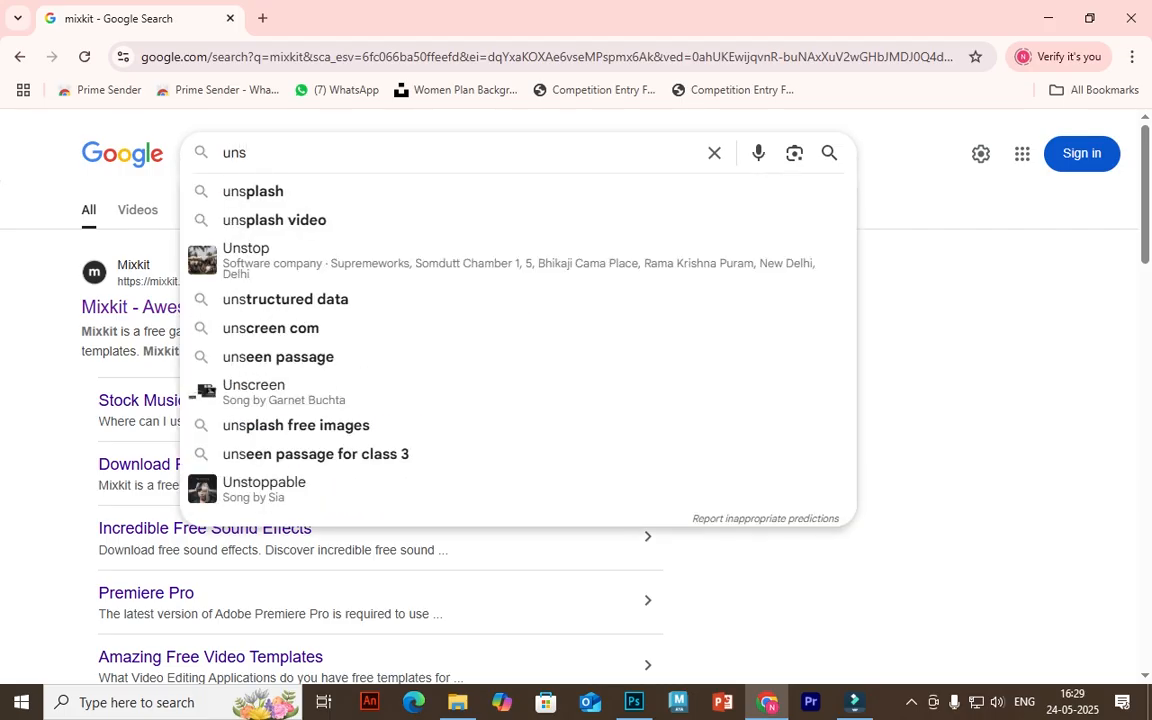
key(Down)
key(Return)
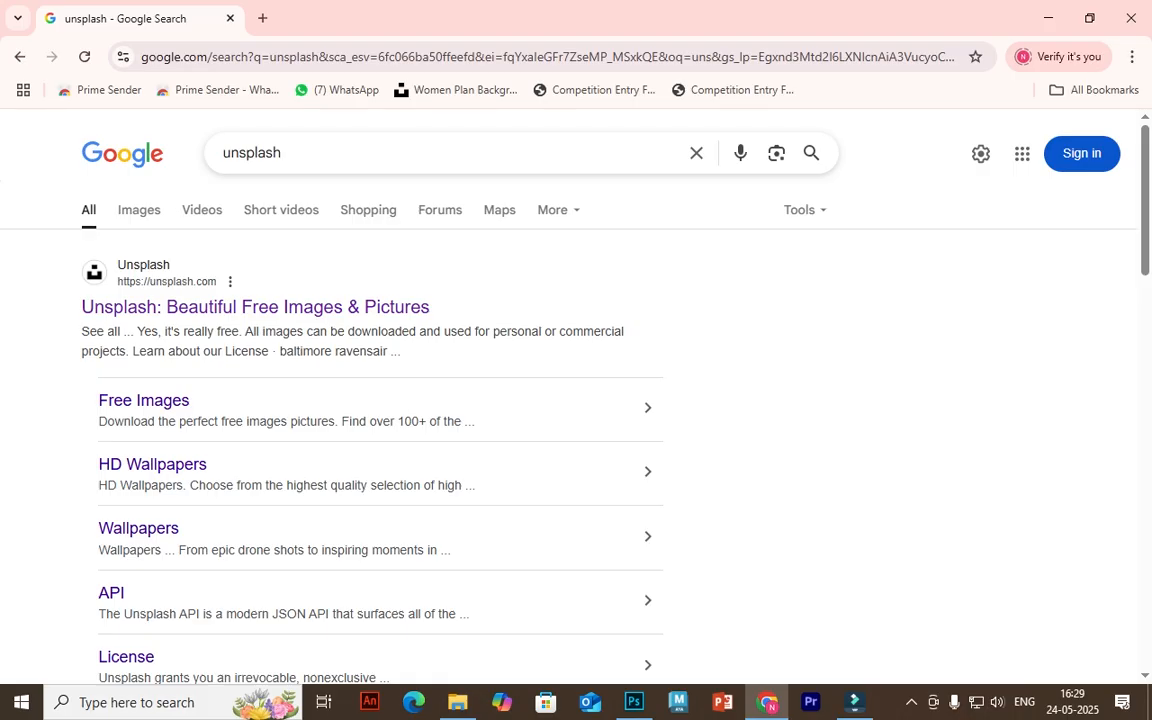
click(634, 702)
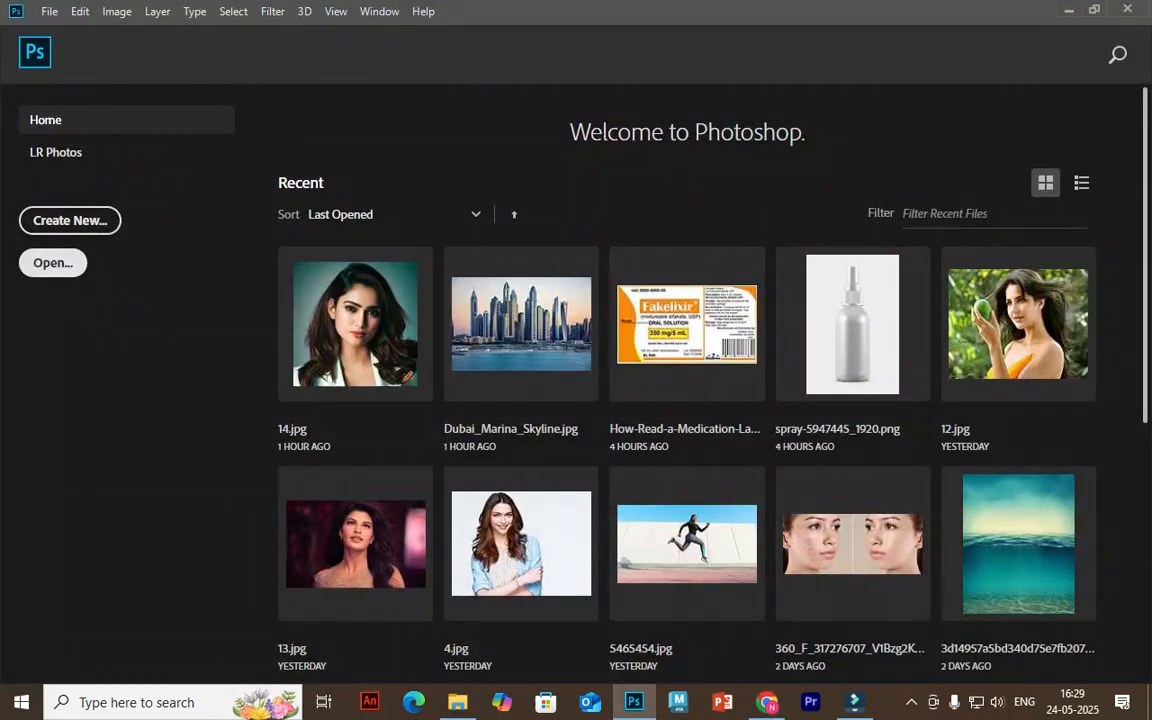
click(53, 262)
drag(771, 31, 613, 108)
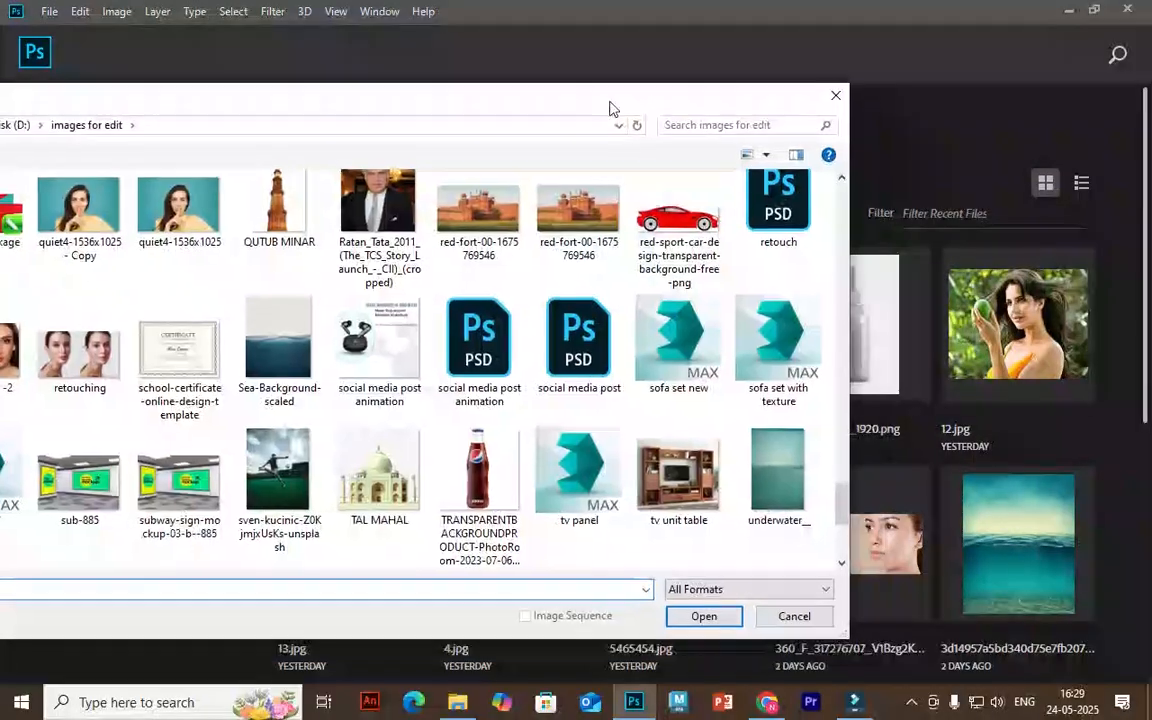
click(794, 616)
Open the recent image spray-5947445_1920.png and hide the grid overlay covering the bottle.
click(870, 325)
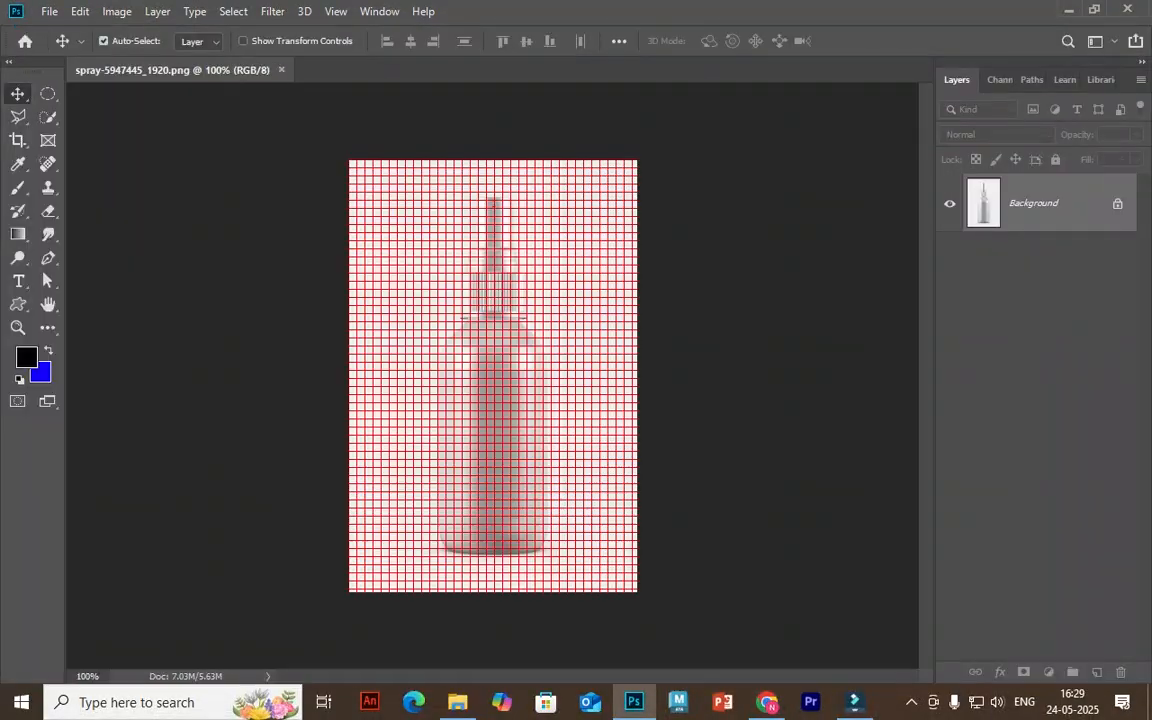
key(ctrl+h)
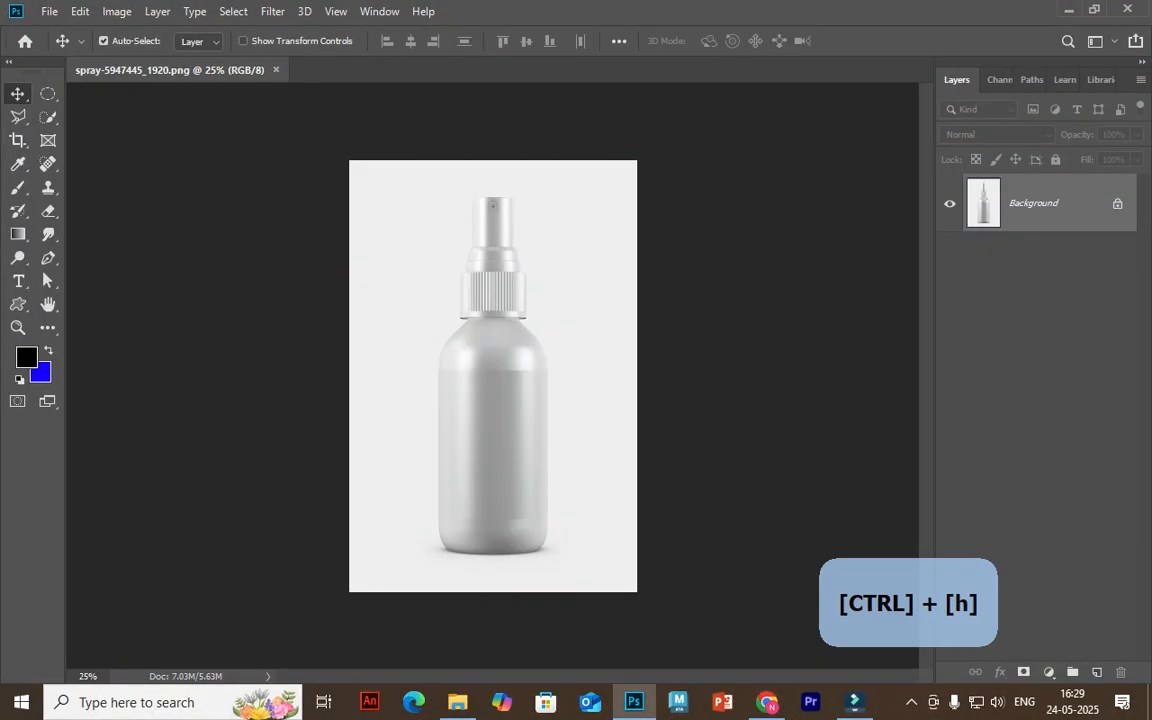
Open the image "madicine label" from the "images for edit" folder on drive D.
click(49, 11)
click(70, 46)
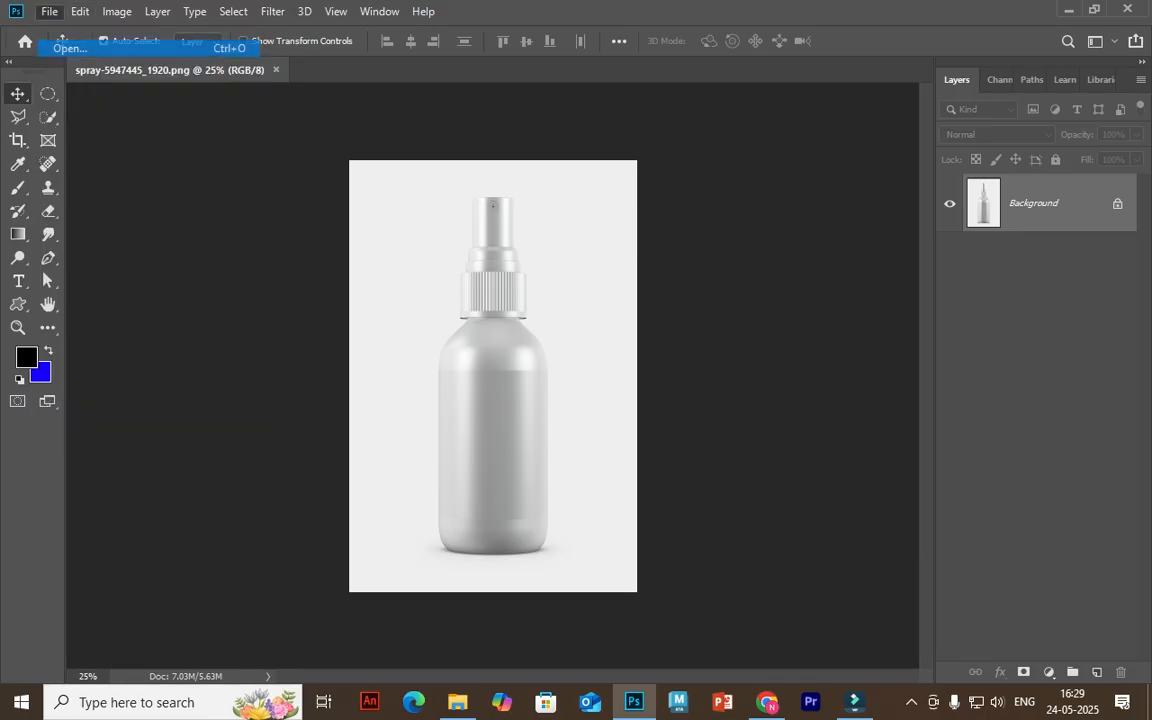
scroll(700, 330, down, 10)
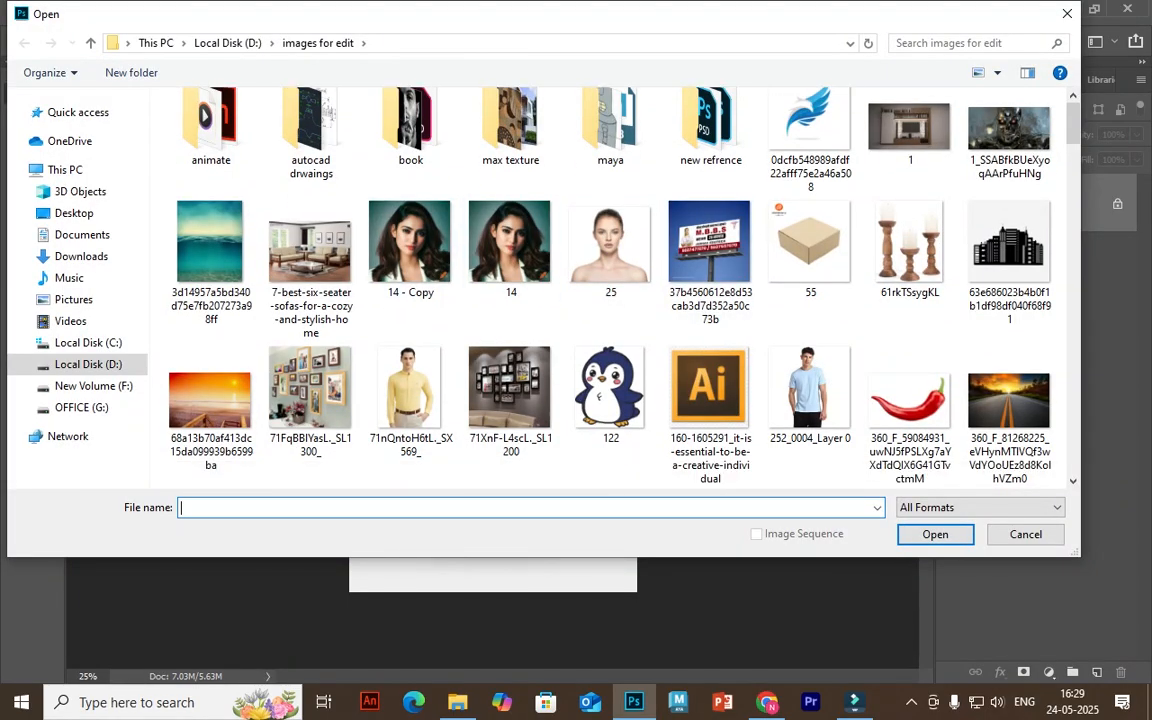
click(710, 390)
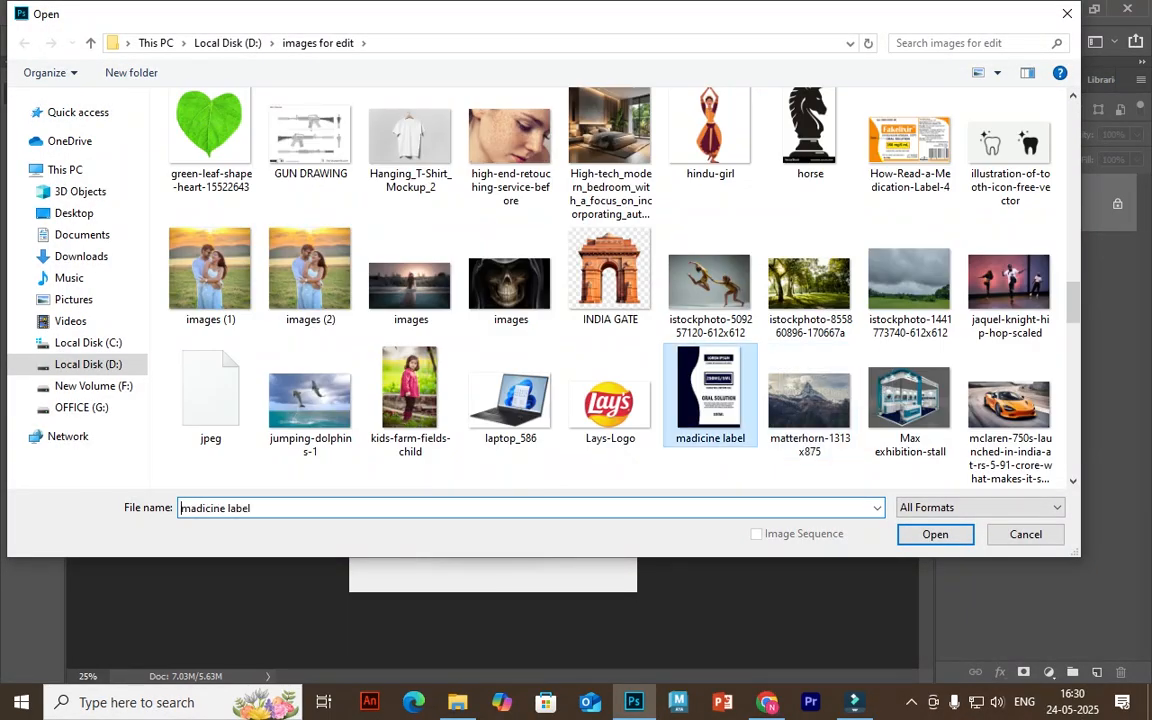
double_click(710, 390)
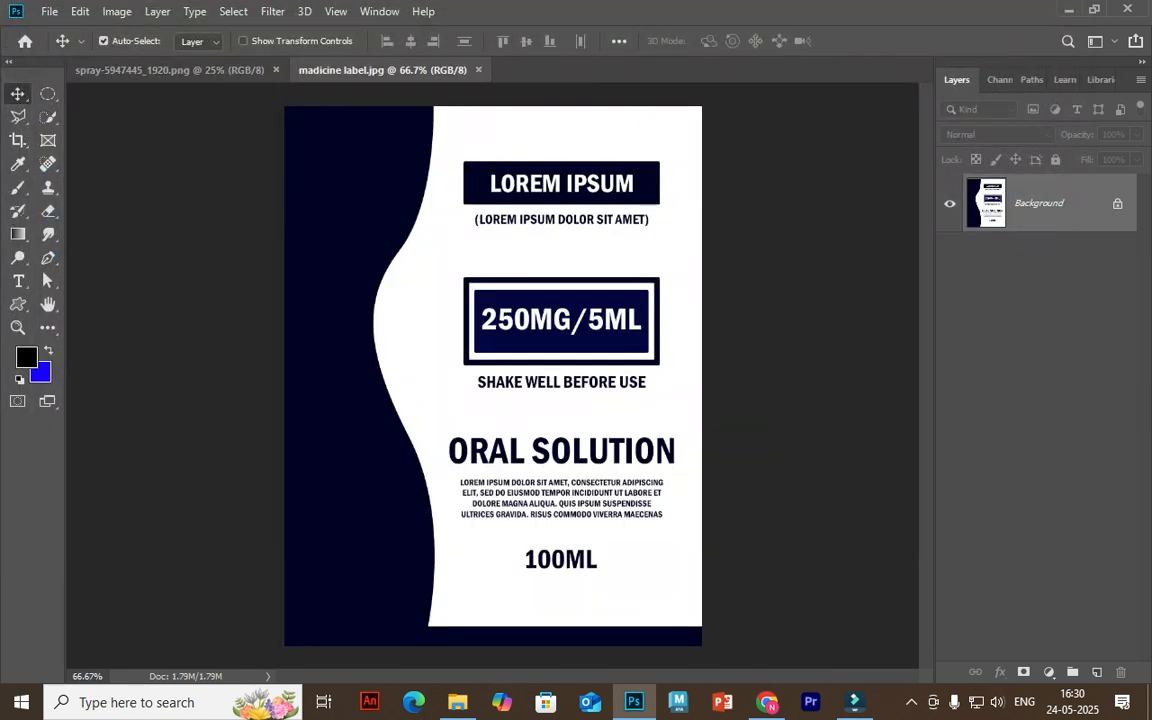
Unlock the background layers of the medicine label image and the spray bottle image.
click(1117, 203)
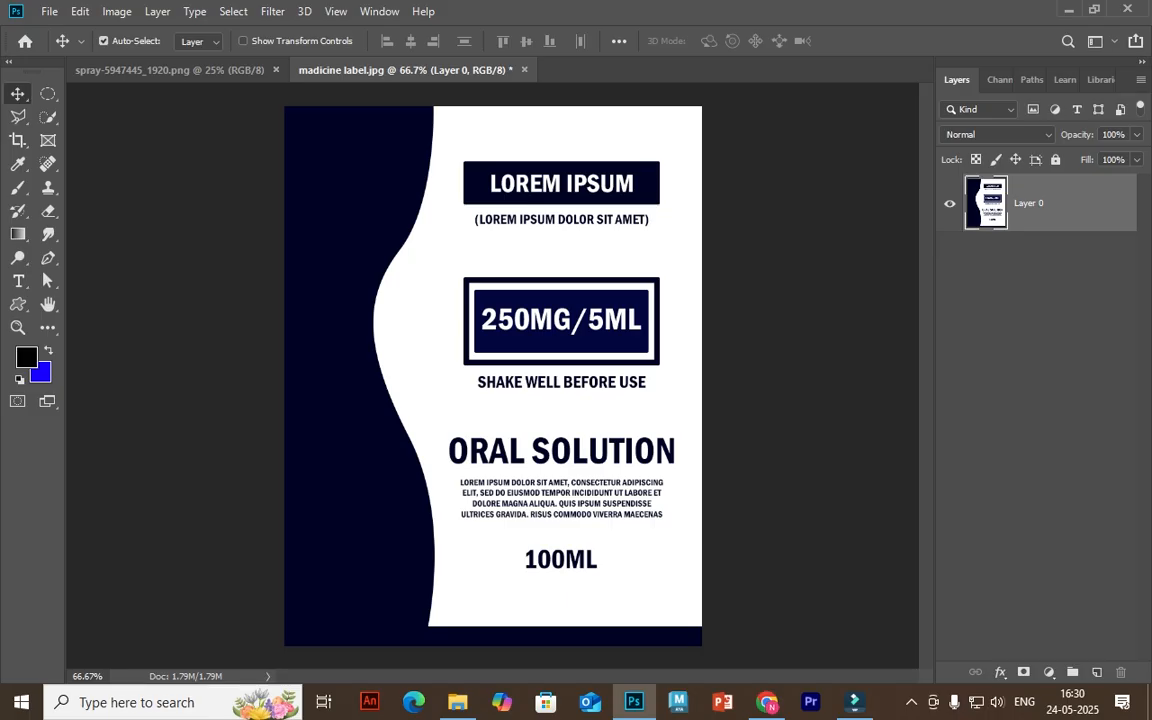
click(170, 70)
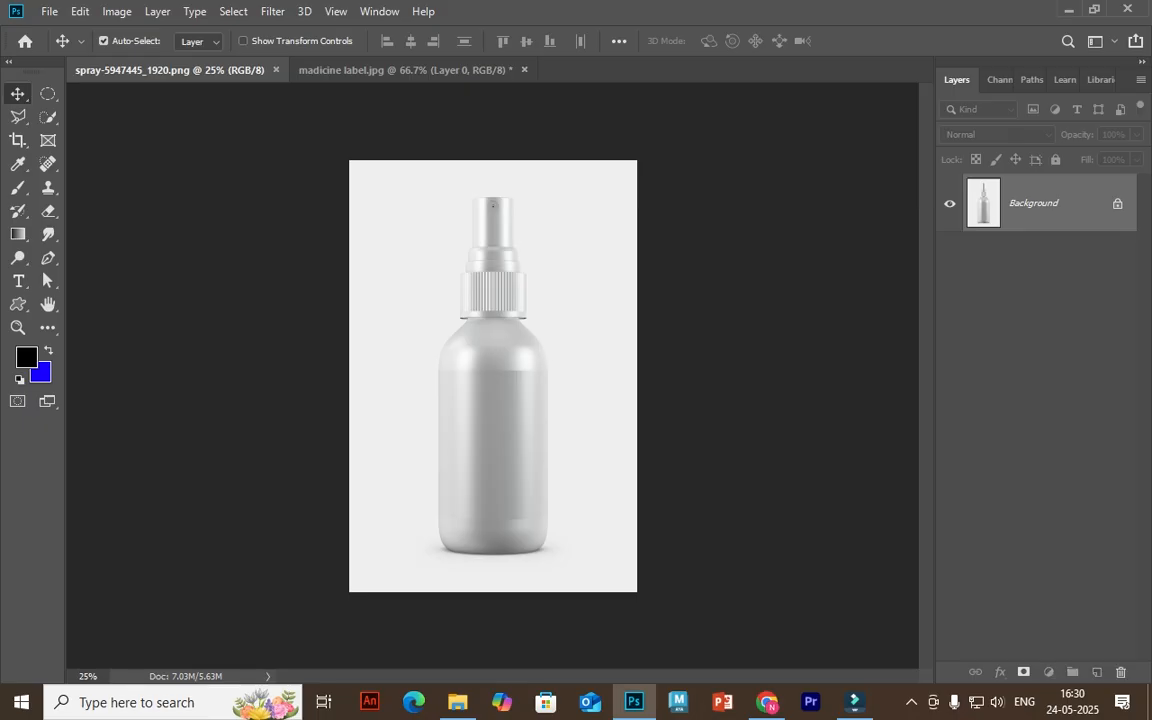
click(1117, 203)
Select the bottle's grey body in the spray bottle image with the Quick Selection tool.
key(ctrl+plus)
key(ctrl+plus)
key(ctrl+plus)
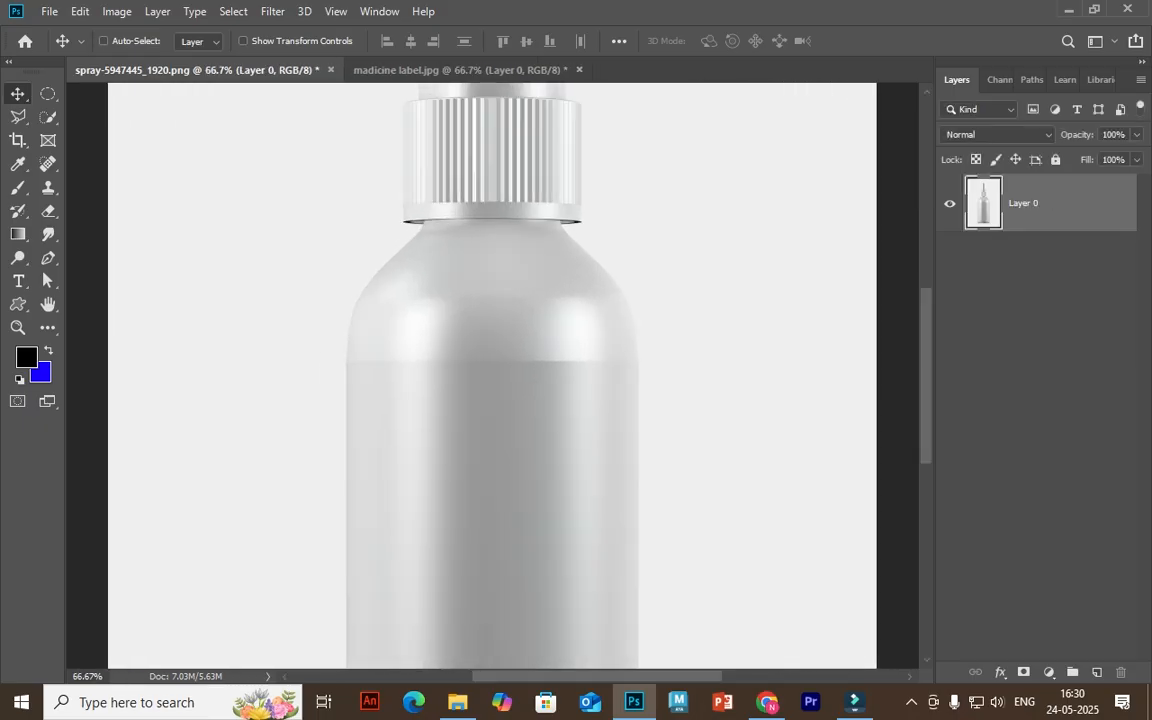
drag(494, 450, 487, 243)
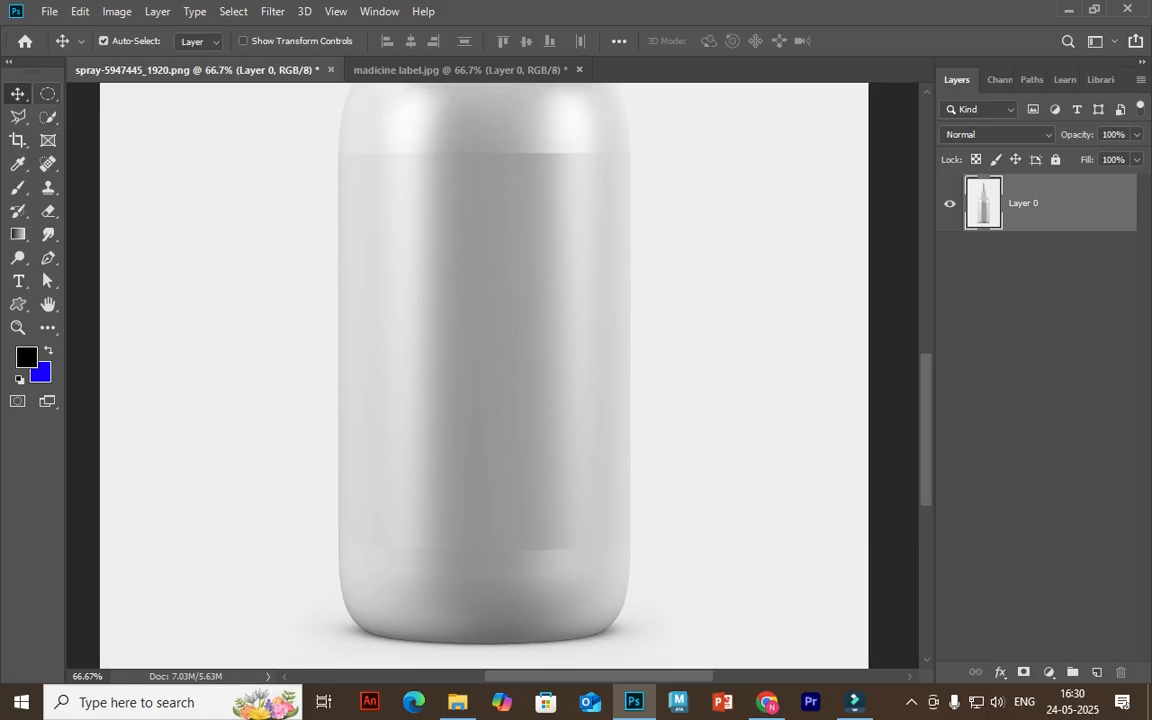
click(47, 117)
click(140, 118)
mouse_move(456, 200)
mouse_down()
mouse_move(495, 295)
mouse_move(470, 368)
mouse_up()
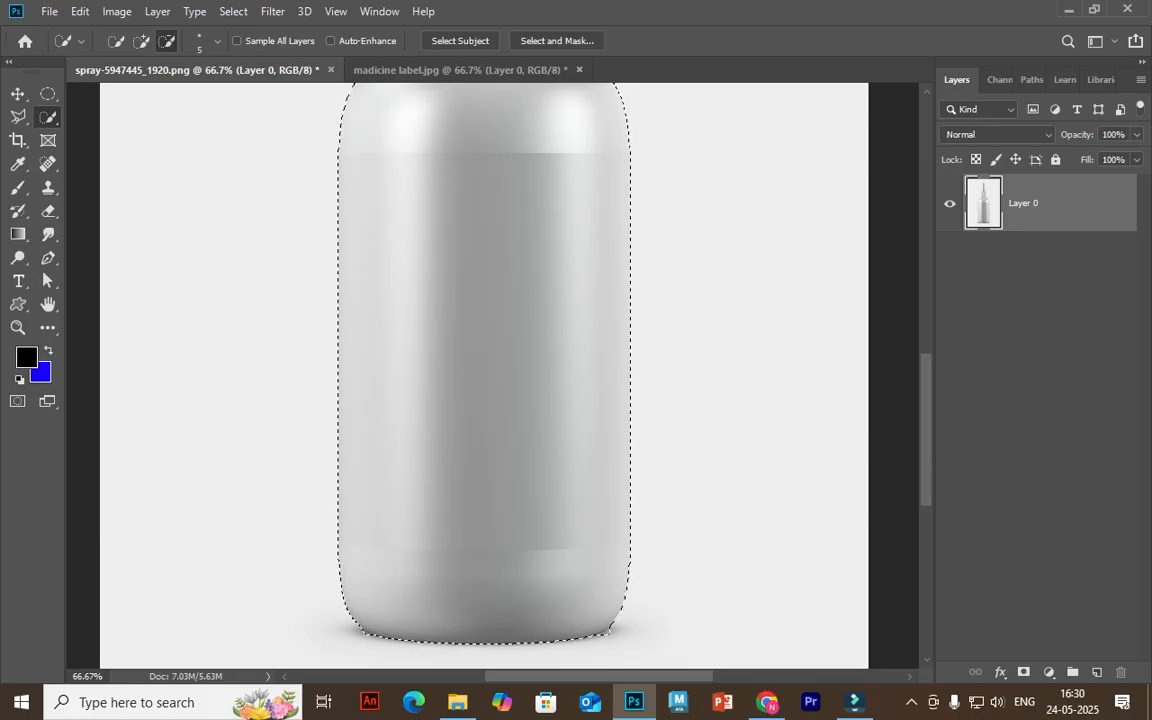
Subtract the bottle's neck and shoulder from the selection with the Quick Selection tool.
scroll(485, 375, up, 2)
alt+click(525, 140)
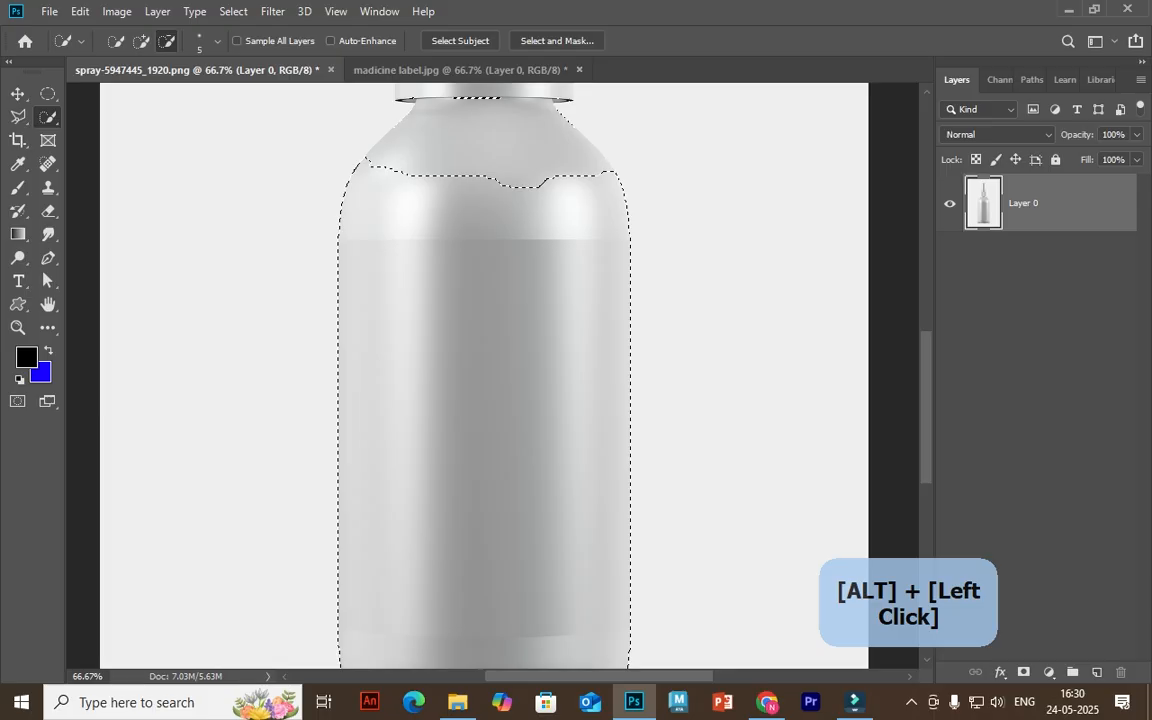
mouse_move(470, 180)
mouse_down()
mouse_move(400, 190)
mouse_move(605, 228)
mouse_up()
Straighten the selection's top edge along the label area's upper line by subtracting the uneven part above it with the Polygonal Lasso.
right_click(18, 117)
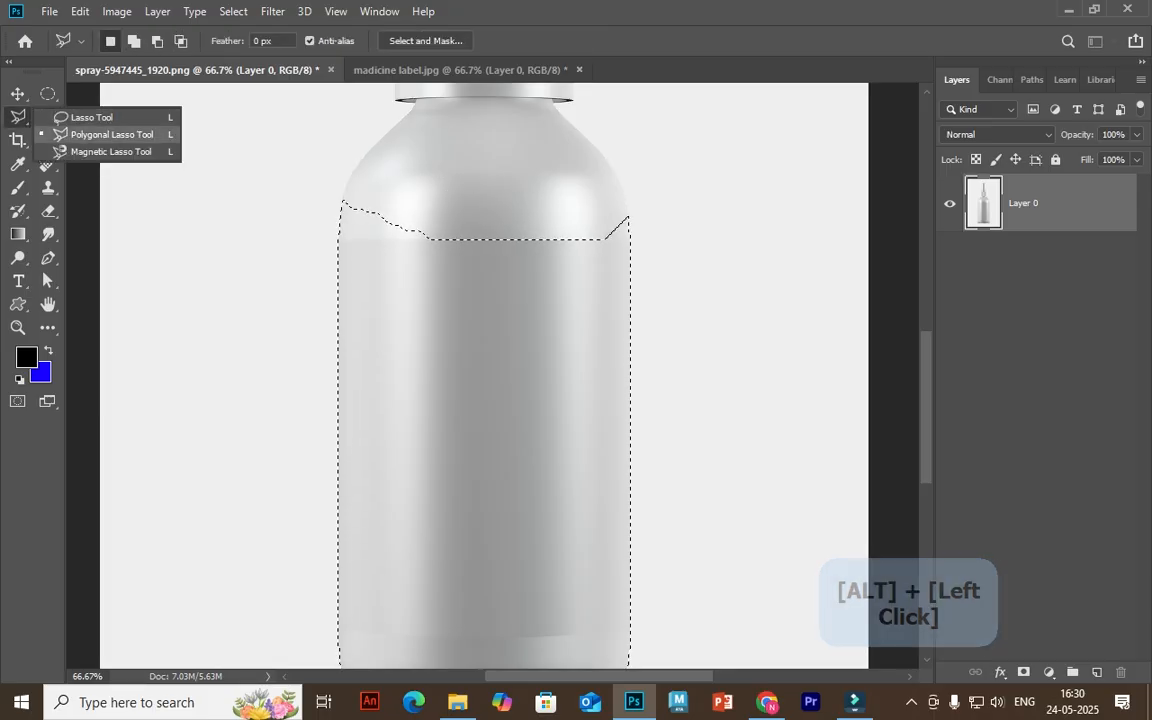
click(80, 134)
key(alt)
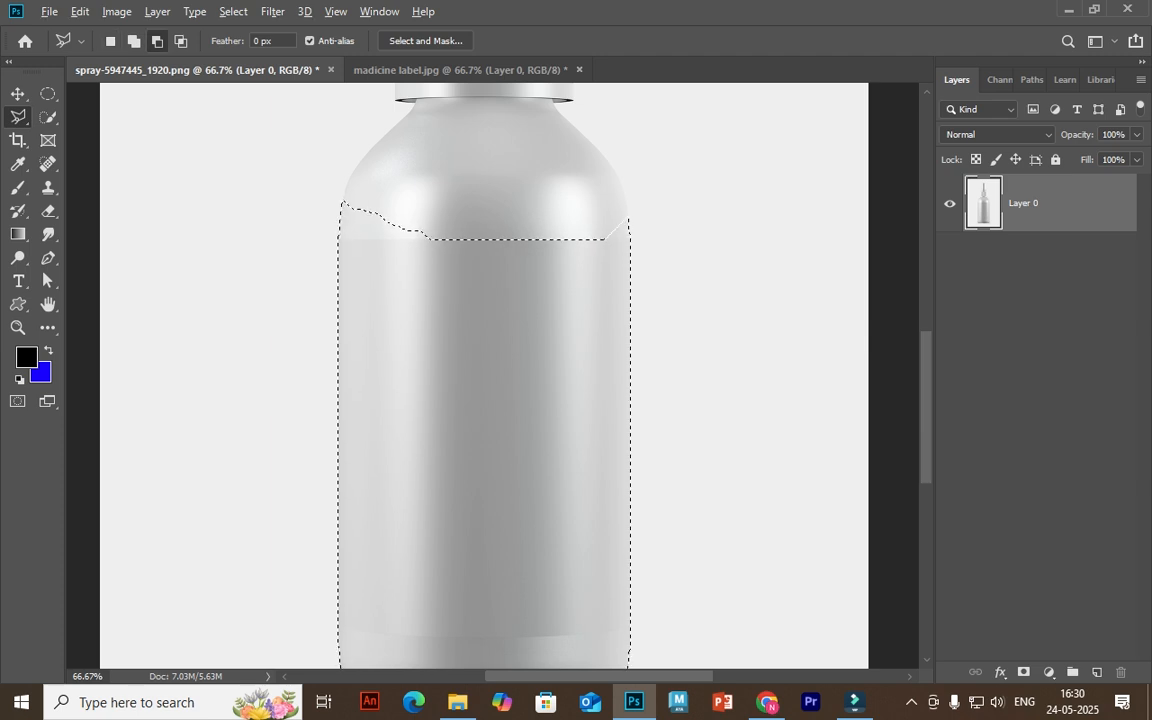
alt+click(366, 244)
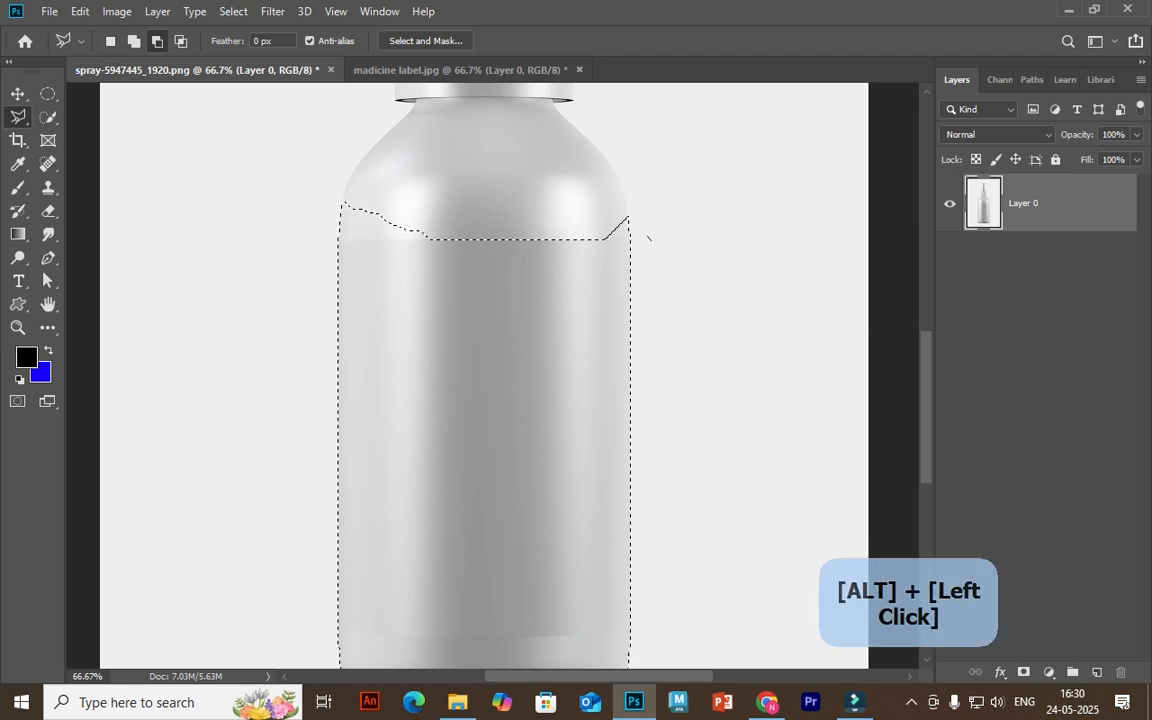
alt+click(313, 244)
alt+click(353, 154)
alt+click(678, 187)
alt+click(653, 240)
Subtract the bottle's base from the selection with the Polygonal Lasso, cutting just below the label area's lower line.
mouse_move(600, 480)
mouse_down()
mouse_move(616, 403)
mouse_move(595, 207)
mouse_up()
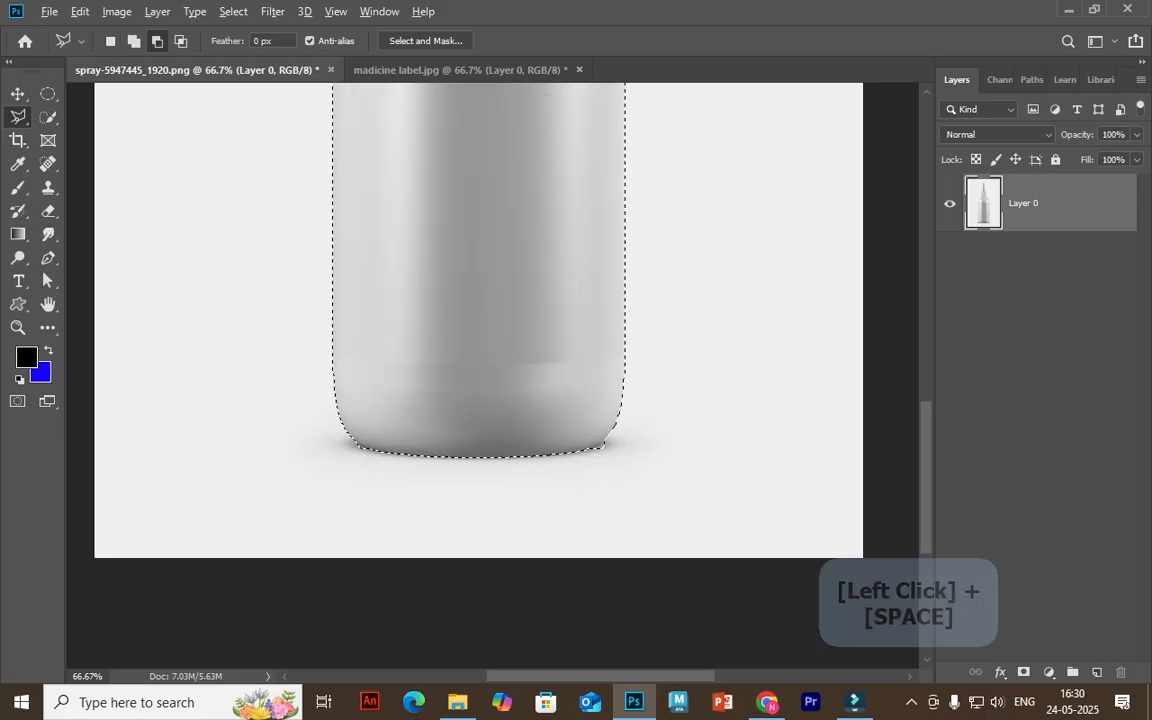
alt+click(303, 373)
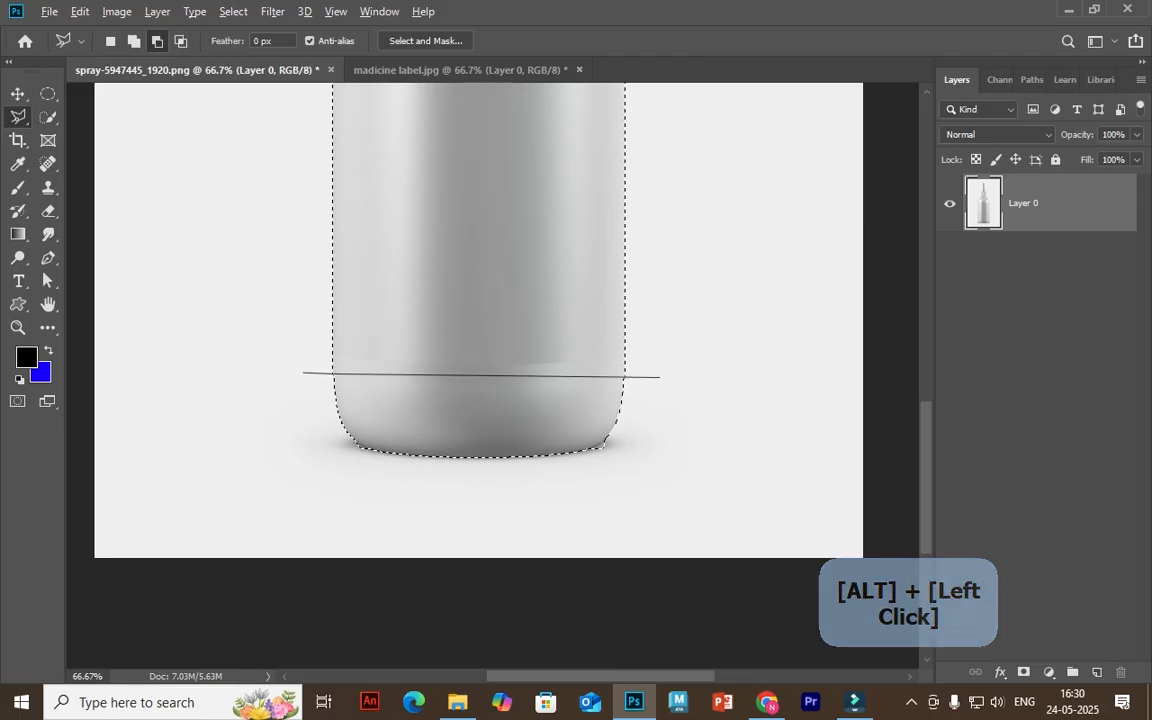
alt+click(662, 377)
alt+click(639, 494)
alt+click(336, 498)
alt+click(293, 406)
alt+click(301, 373)
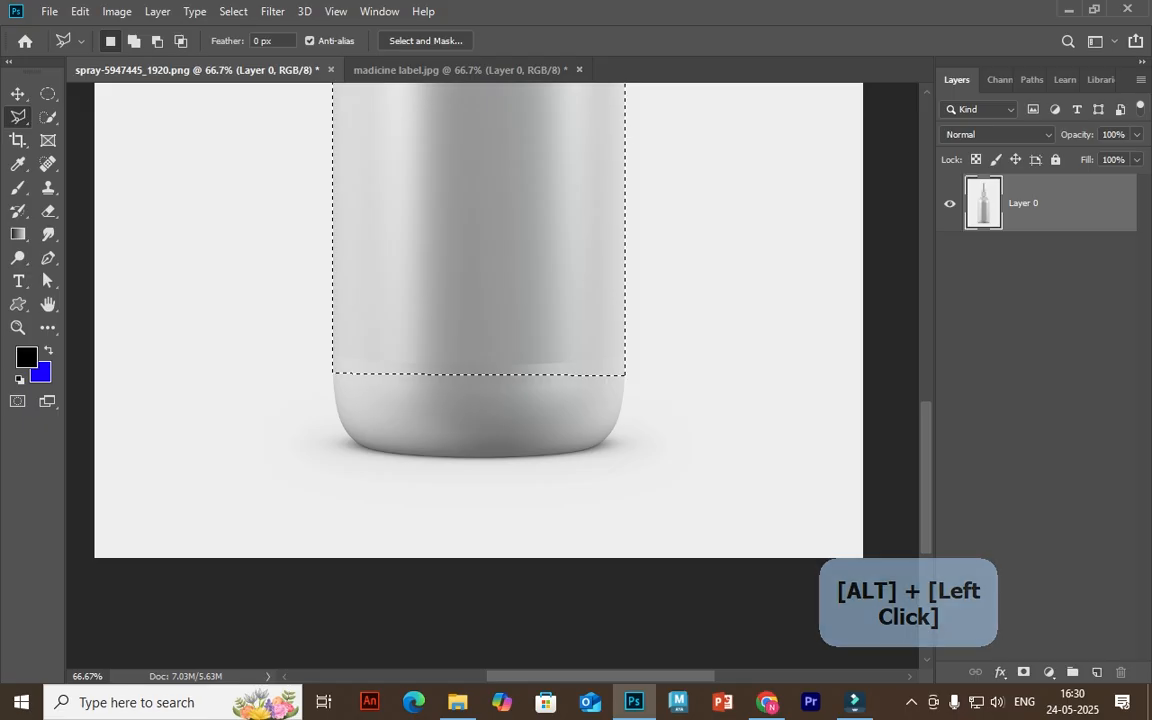
Try to outline the bottle's base closer to the label area's lower line, and undo the changes to the base selection.
click(638, 358)
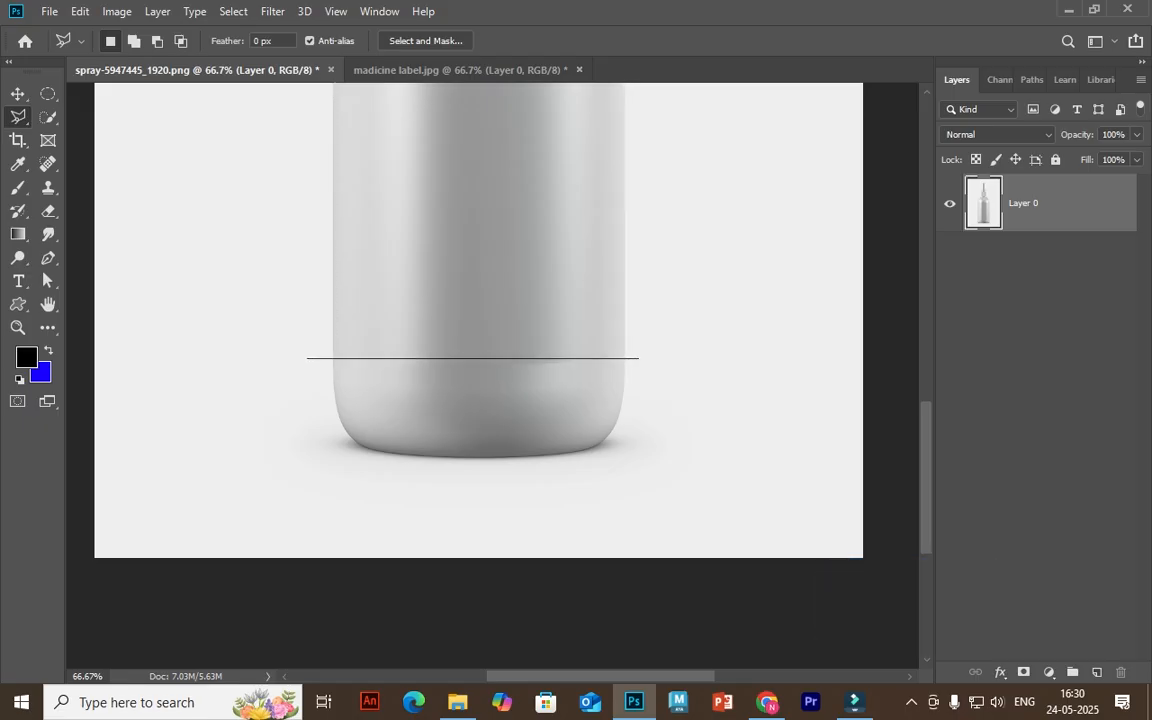
alt+click(308, 358)
alt+click(352, 480)
alt+click(368, 489)
alt+click(575, 512)
alt+click(659, 465)
alt+click(634, 410)
alt+click(637, 358)
key(ctrl+z)
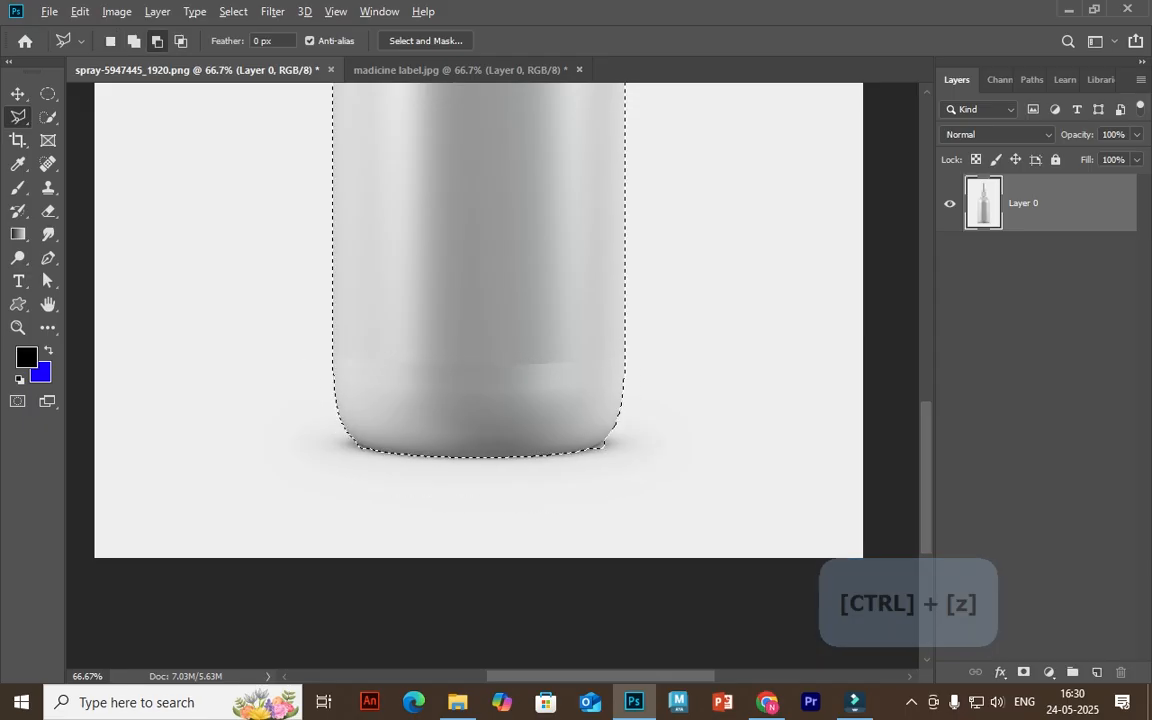
Subtract the bottle's base from the selection along the label area's lower line with the Polygonal Lasso.
alt+click(637, 356)
alt+click(299, 362)
alt+click(336, 468)
alt+click(550, 500)
alt+click(641, 472)
alt+click(667, 400)
alt+click(637, 356)
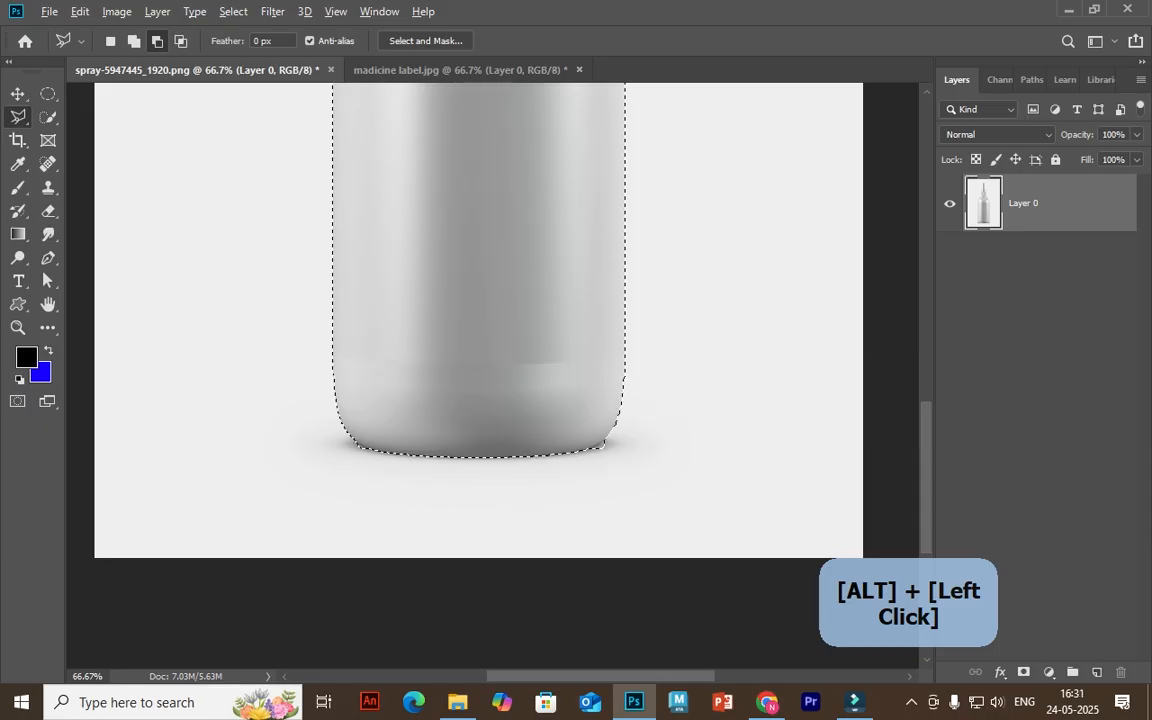
Copy the selected label area of the bottle to a new layer and duplicate that layer once.
mouse_move(590, 350)
mouse_down()
mouse_move(601, 538)
mouse_move(602, 520)
mouse_up()
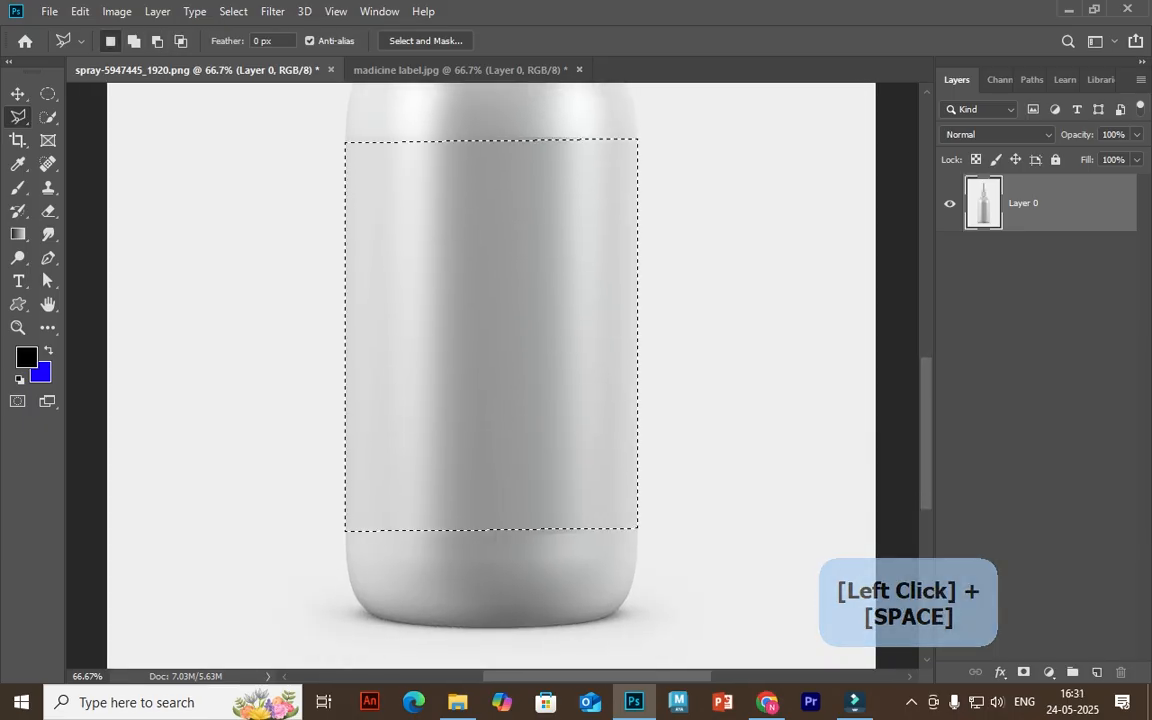
key(ctrl+j)
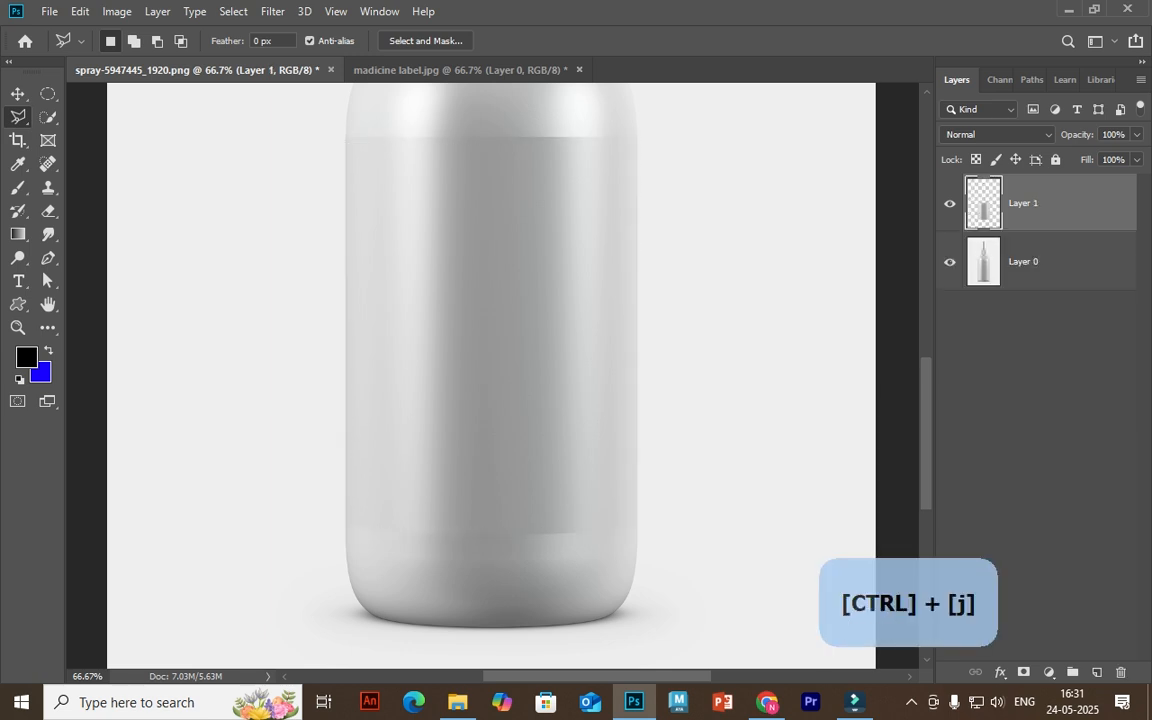
key(ctrl+j)
Draw a black rectangle shape about 497 × 675 px over the bottle's label area and set its stroke to none.
key(m)
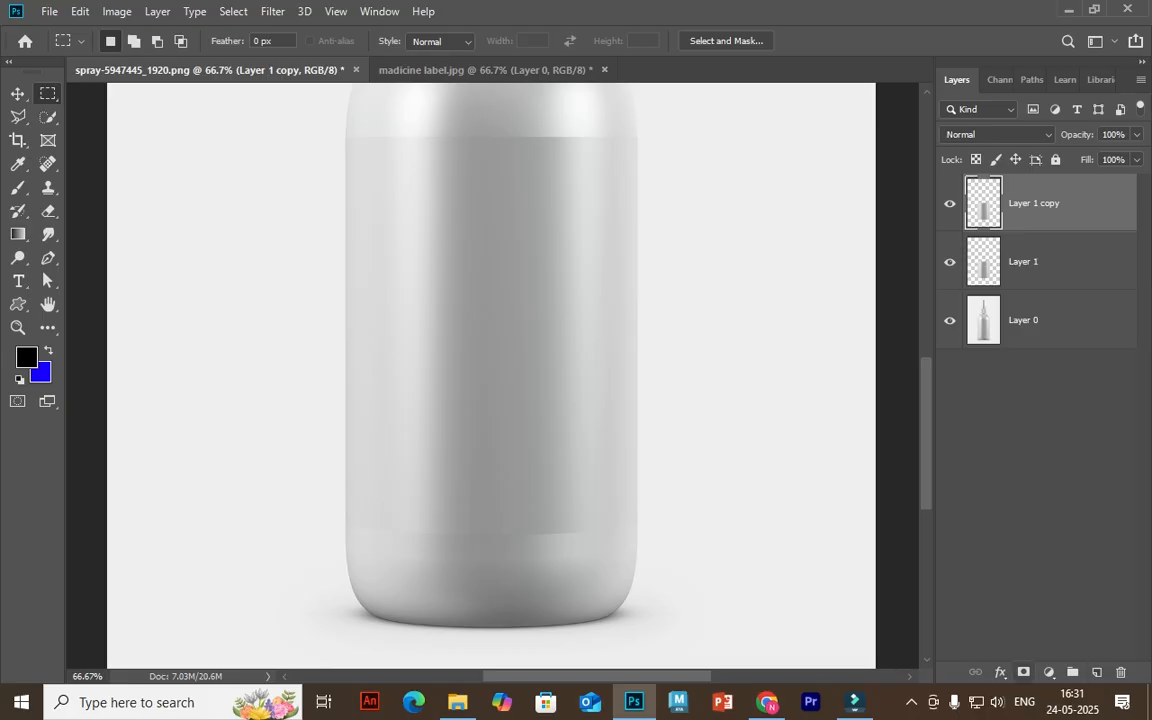
click(18, 304)
click(100, 304)
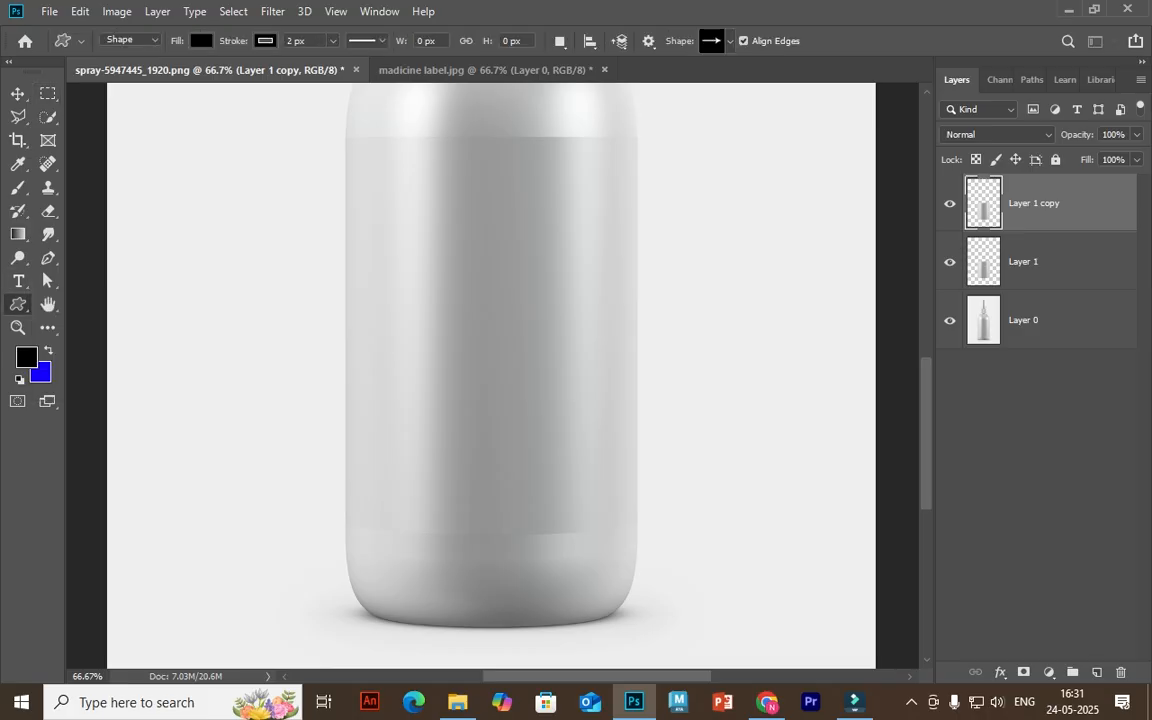
drag(340, 133, 638, 538)
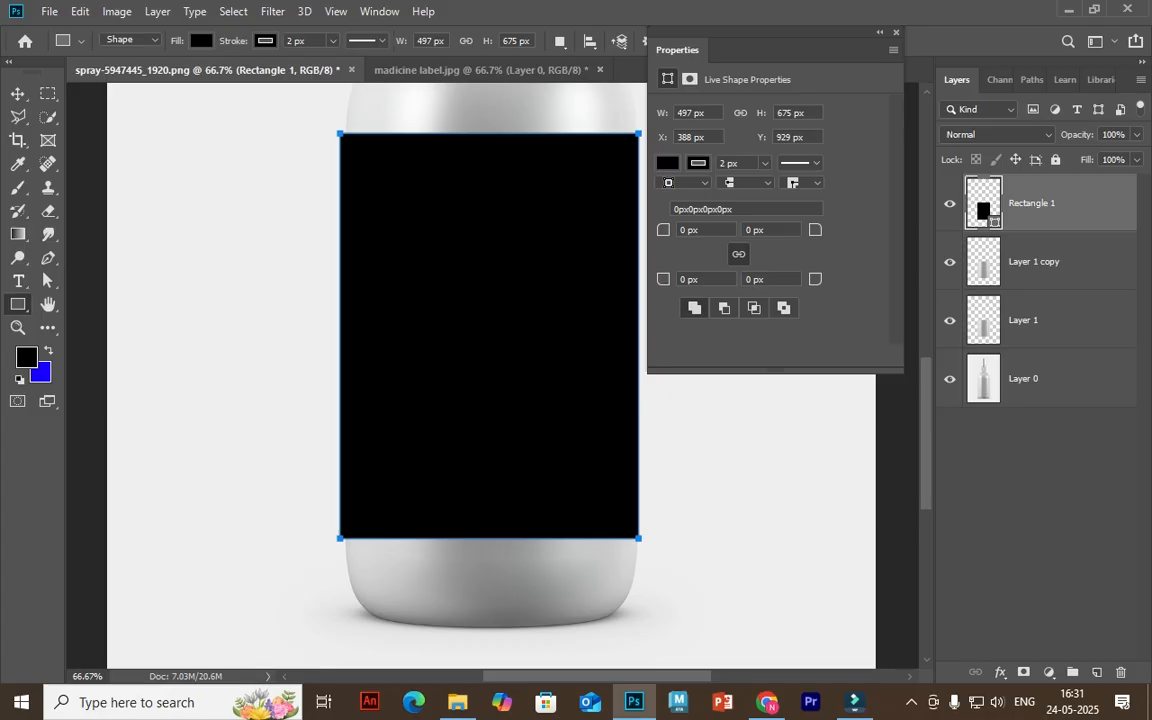
click(698, 163)
click(680, 198)
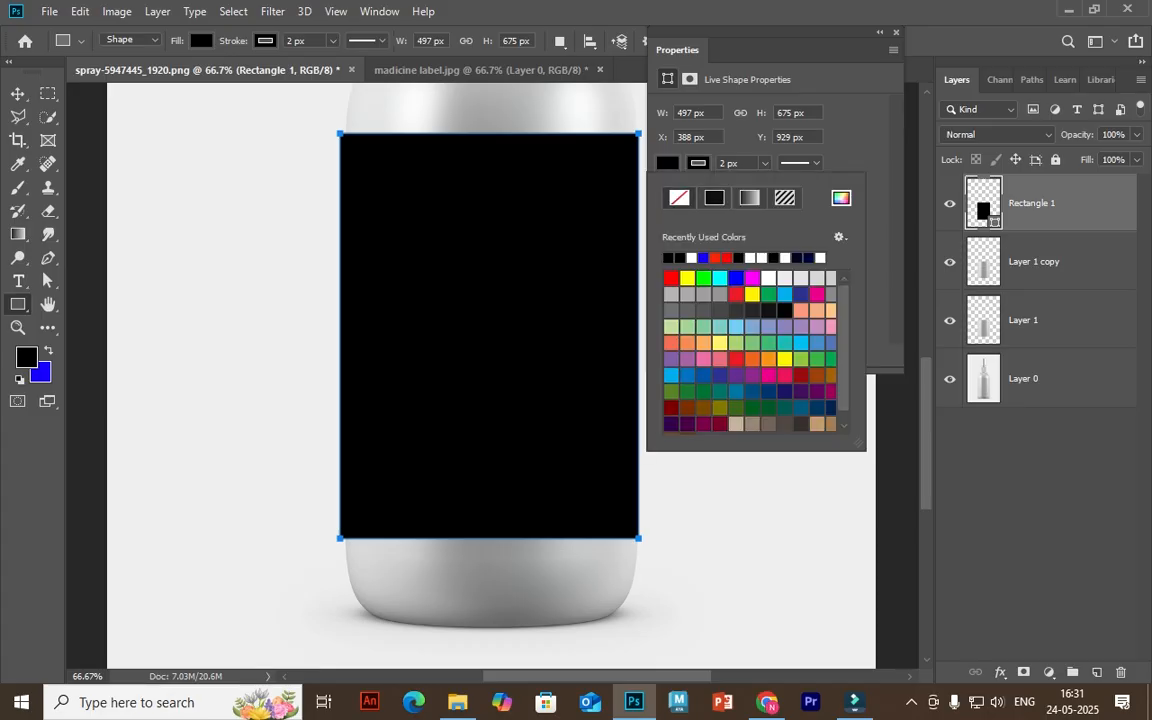
click(896, 33)
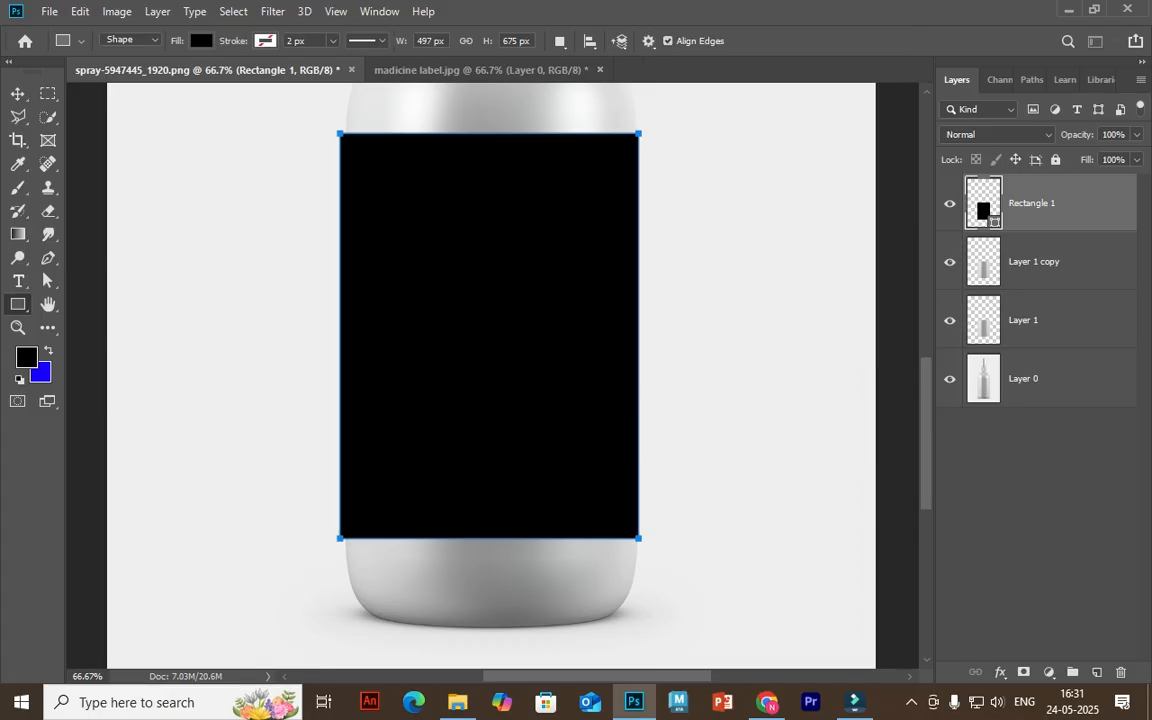
Convert the rectangle layer to a smart object and open its contents for editing.
right_click(1110, 203)
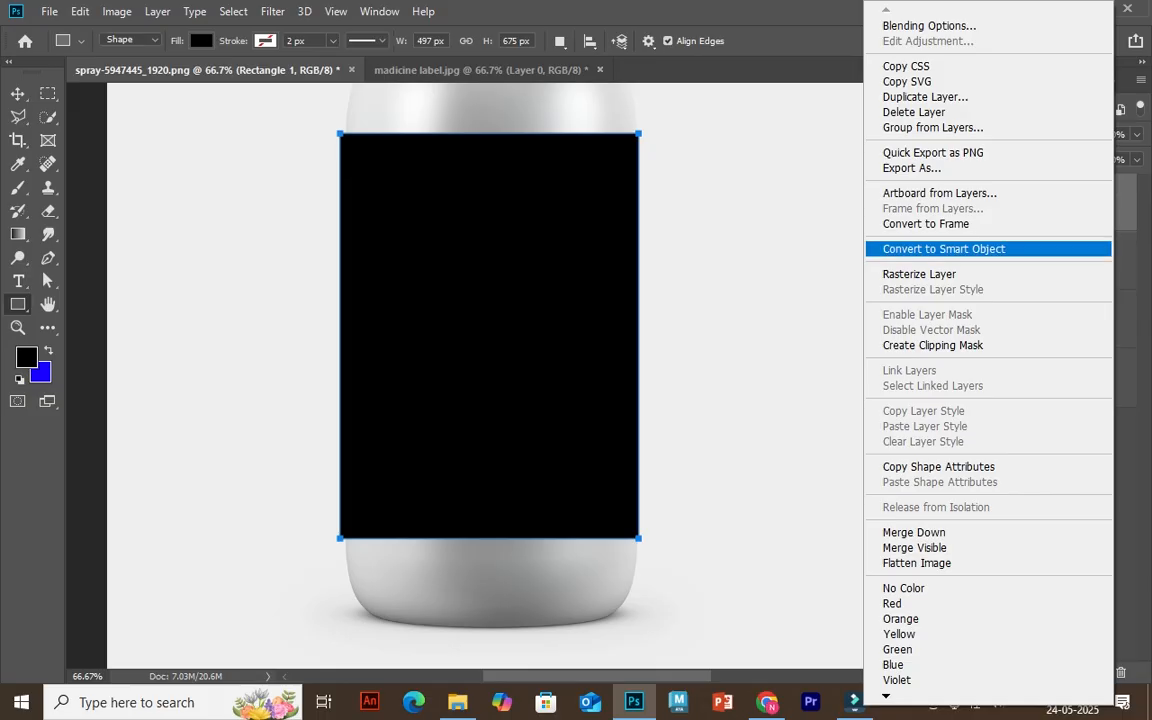
click(943, 248)
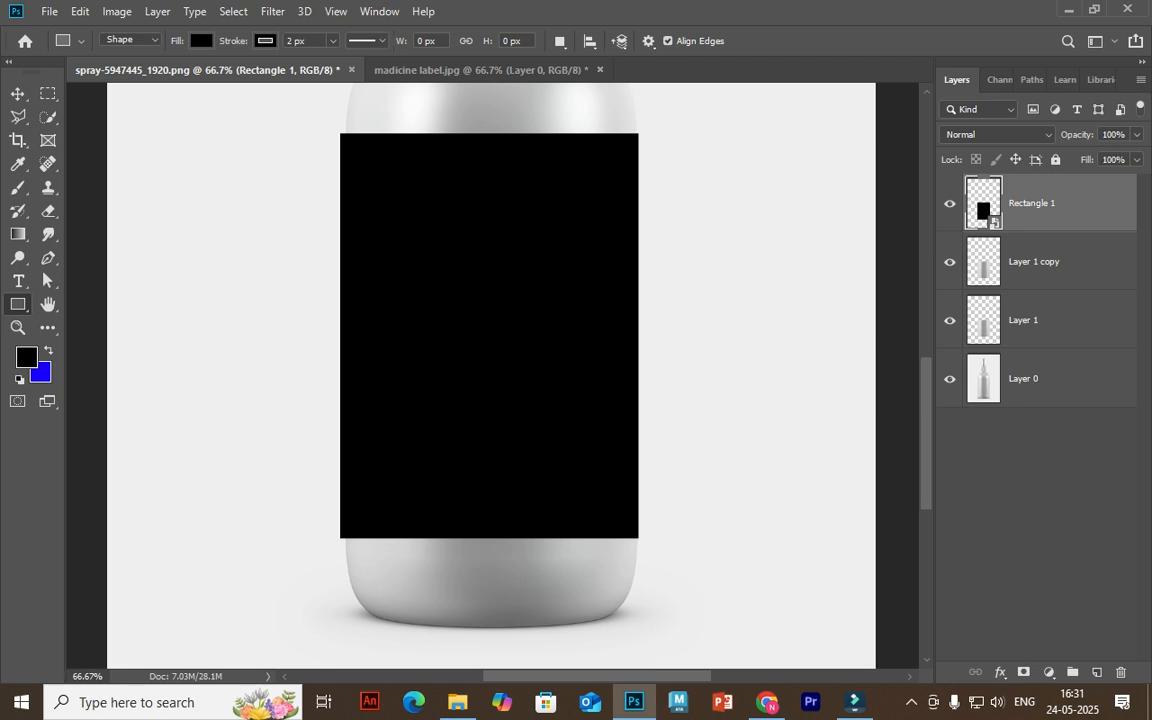
double_click(984, 210)
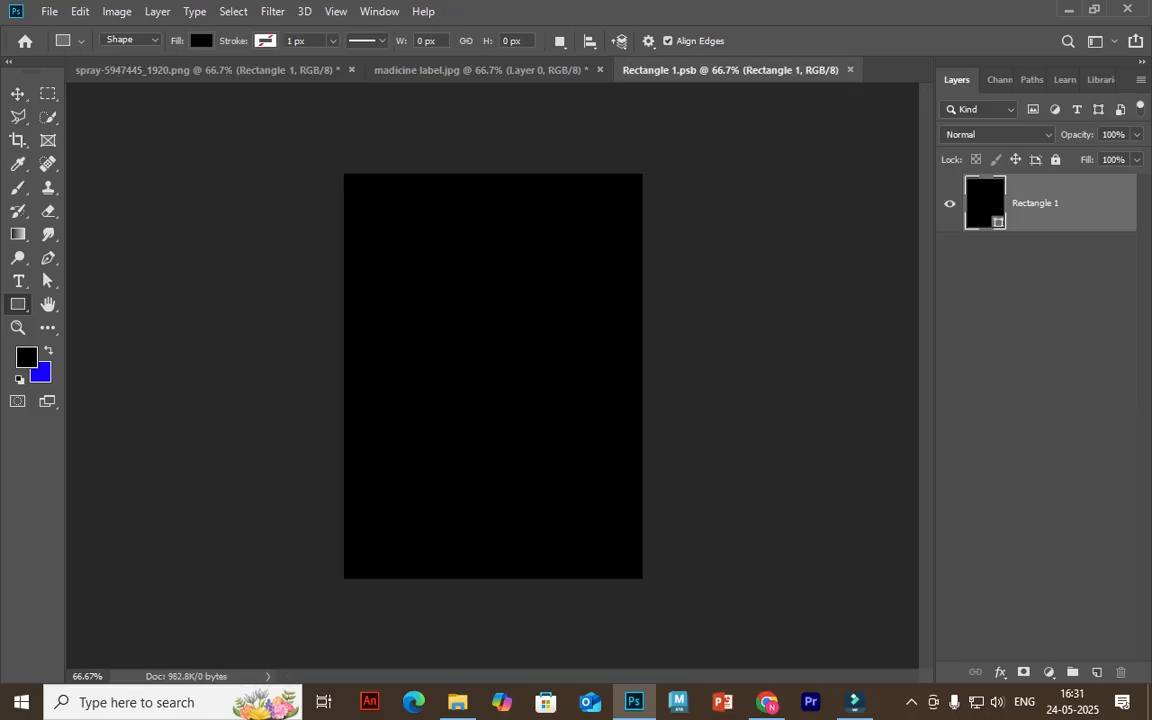
click(480, 70)
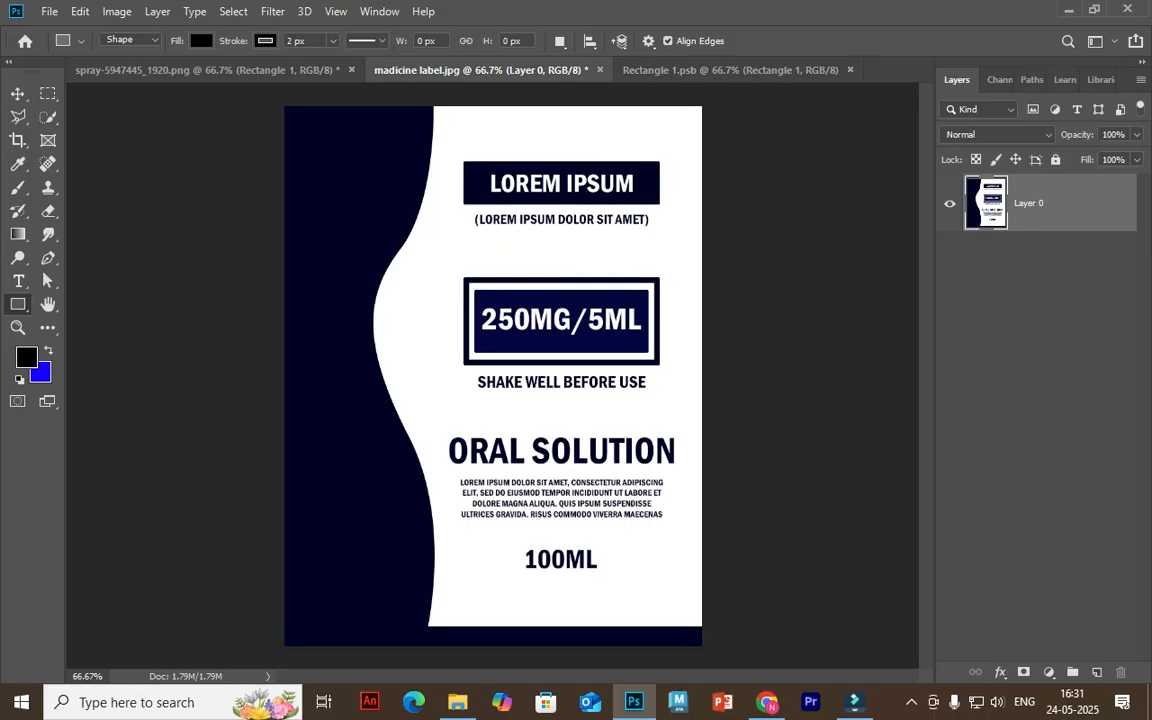
click(210, 70)
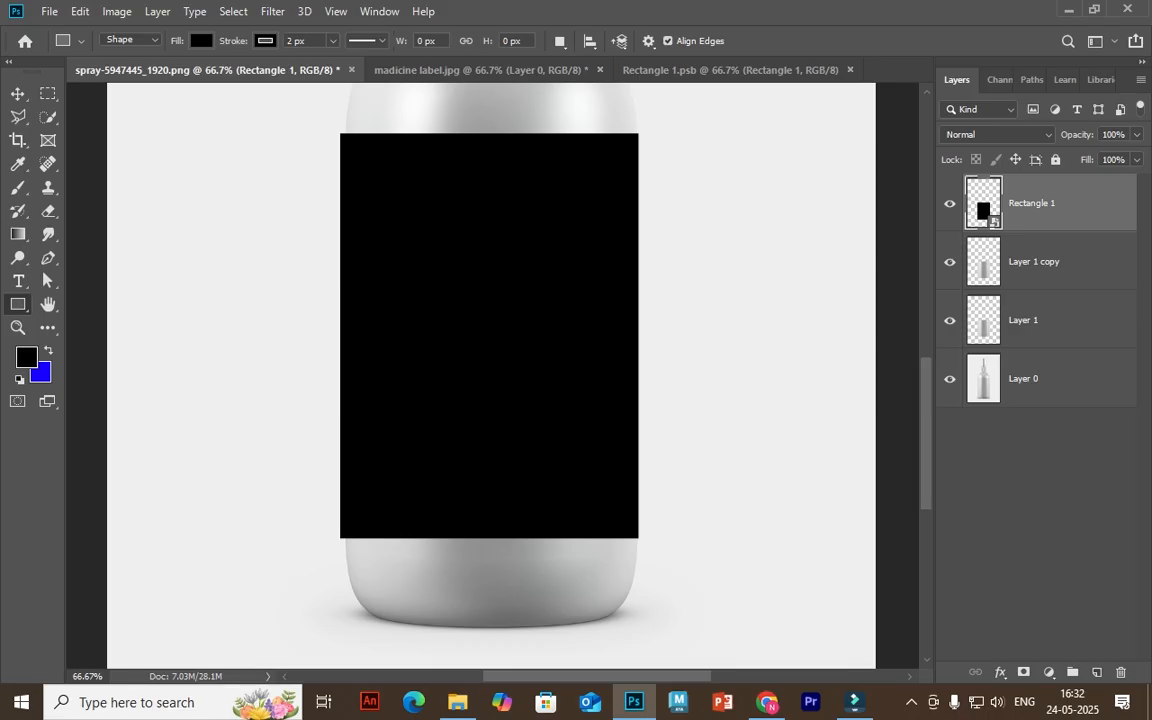
click(730, 70)
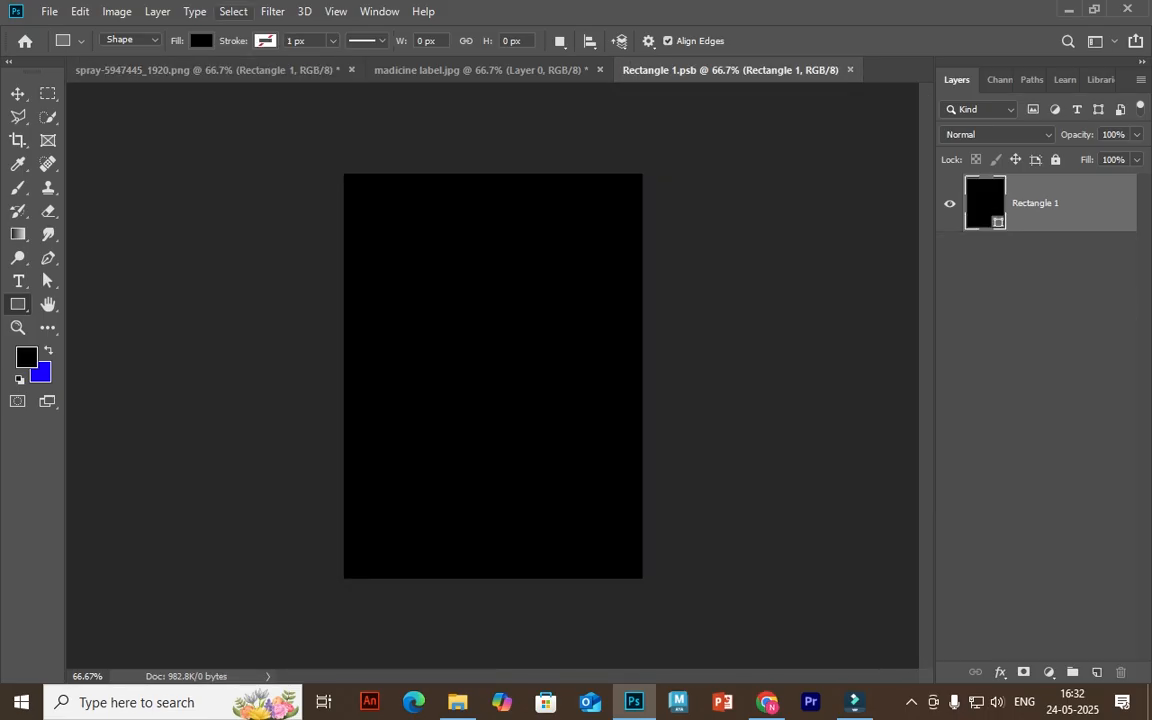
Lower the opacity of the black rectangle smart object to 28% in the spray bottle document.
click(206, 70)
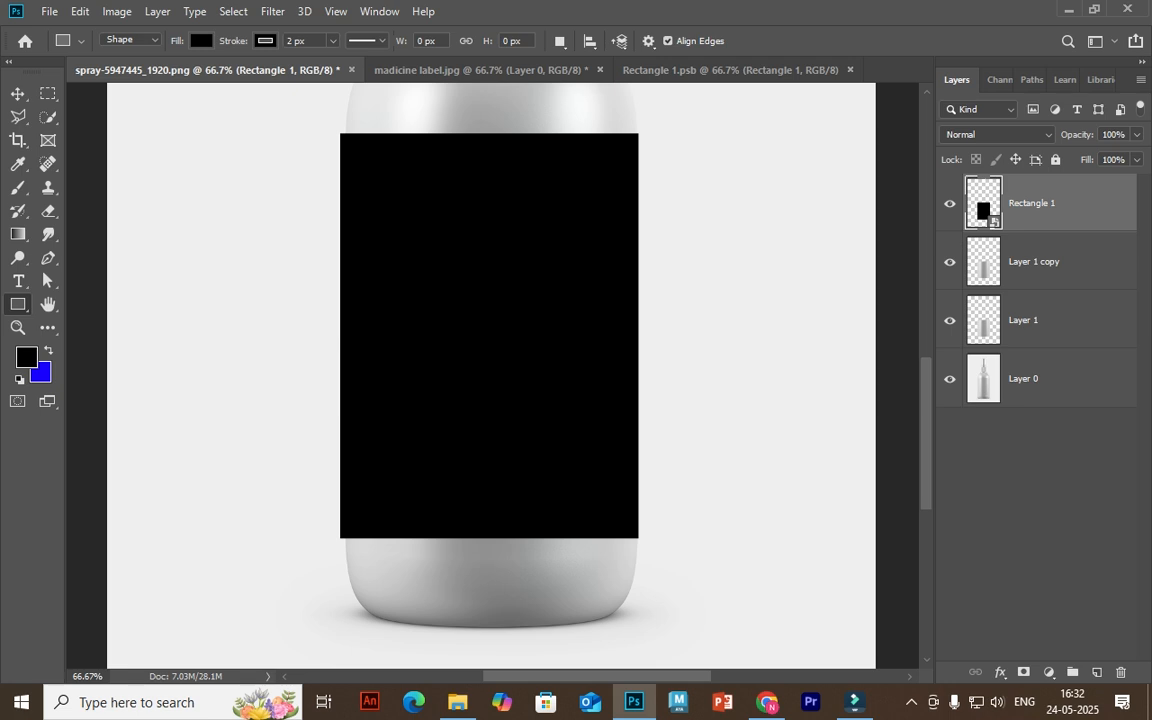
click(1137, 135)
drag(1137, 155, 1078, 155)
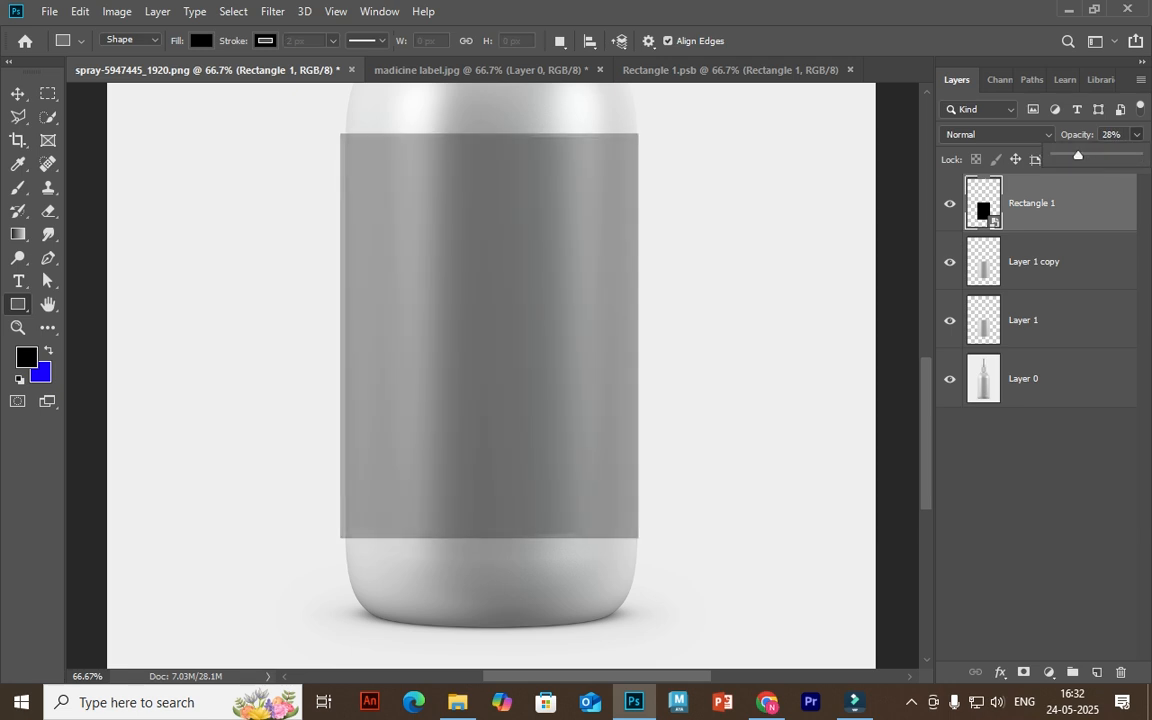
Warp the rectangle smart object so its left edge lines up with the bottle's left side.
key(ctrl+t)
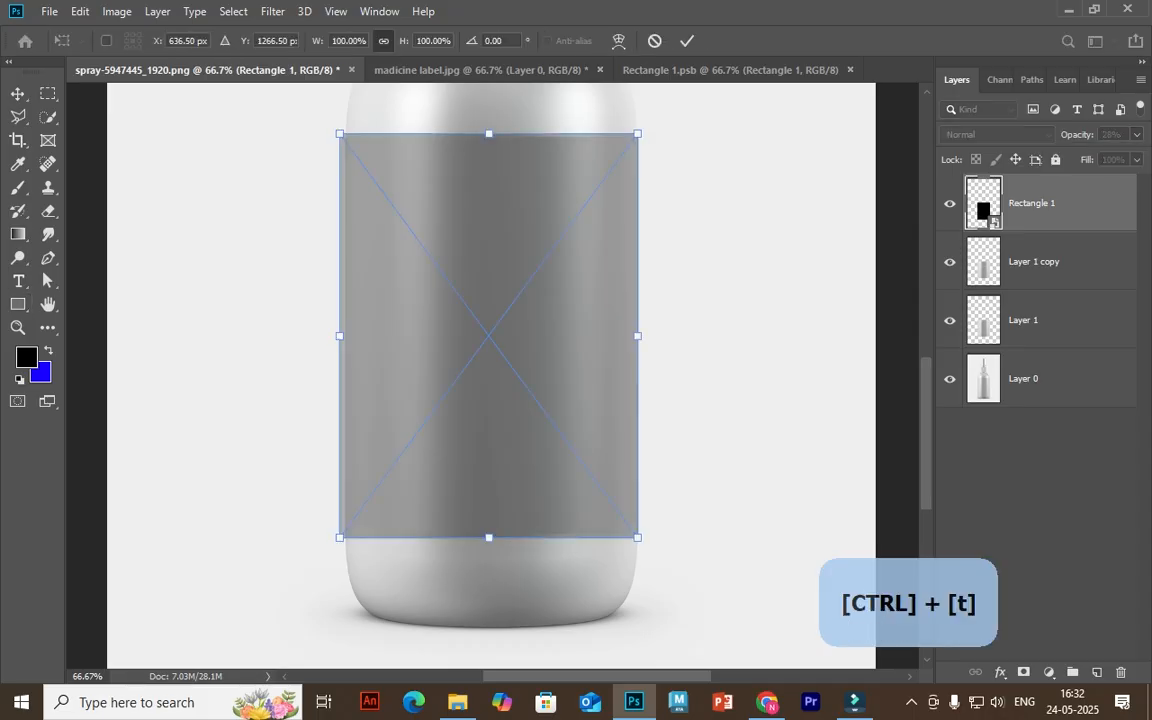
right_click(523, 260)
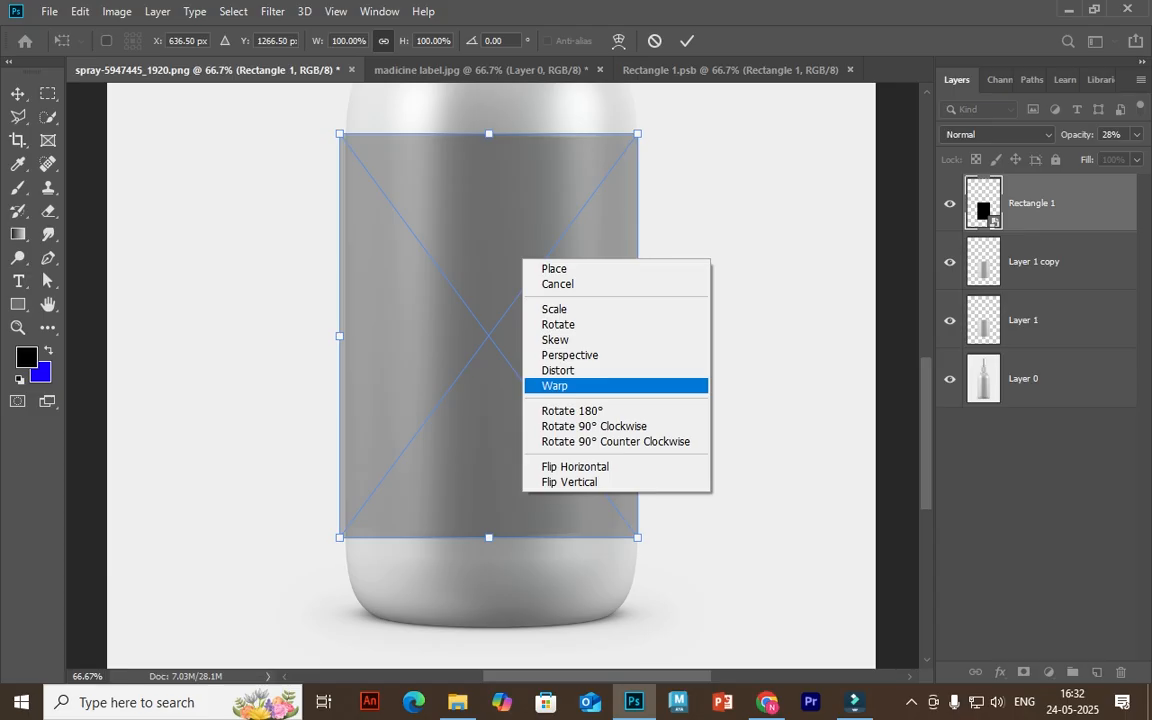
click(556, 386)
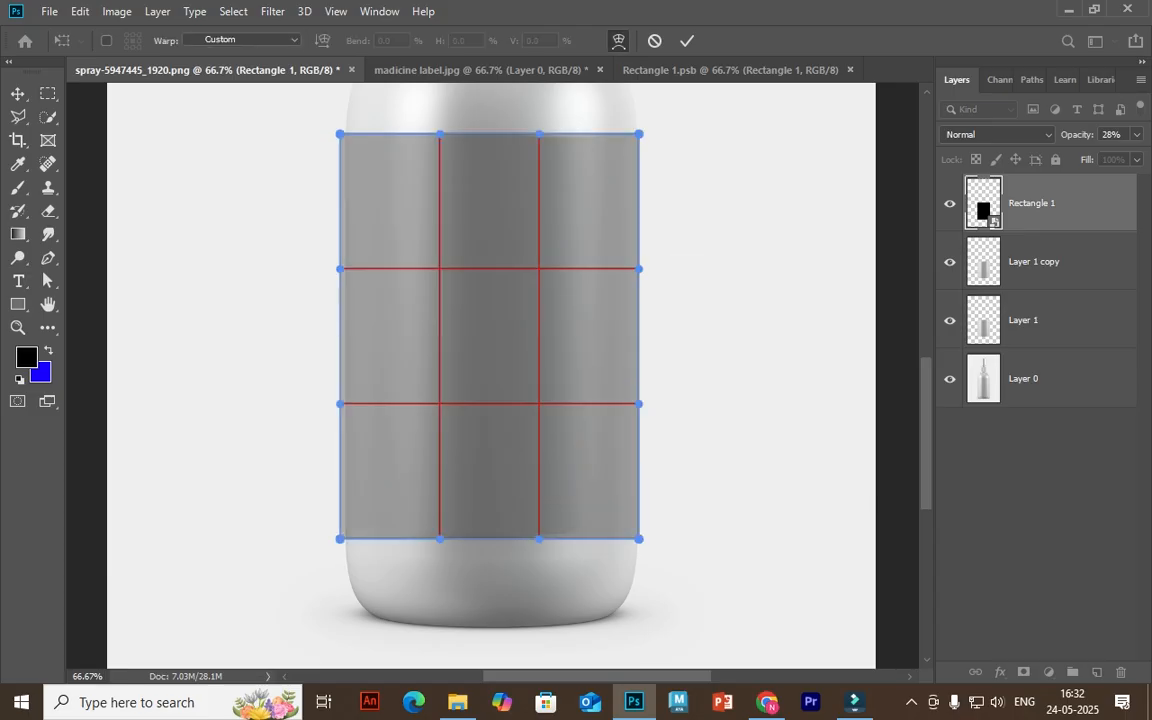
drag(340, 134, 346, 134)
drag(340, 269, 348, 271)
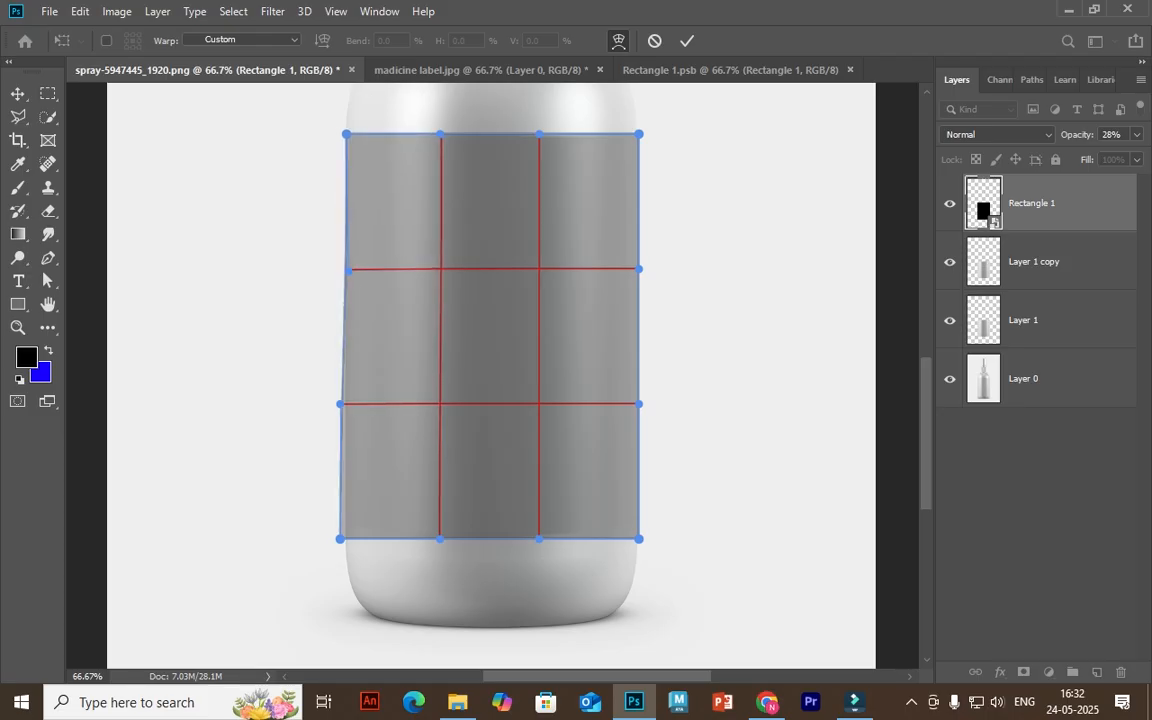
drag(340, 404, 346, 405)
drag(340, 539, 346, 539)
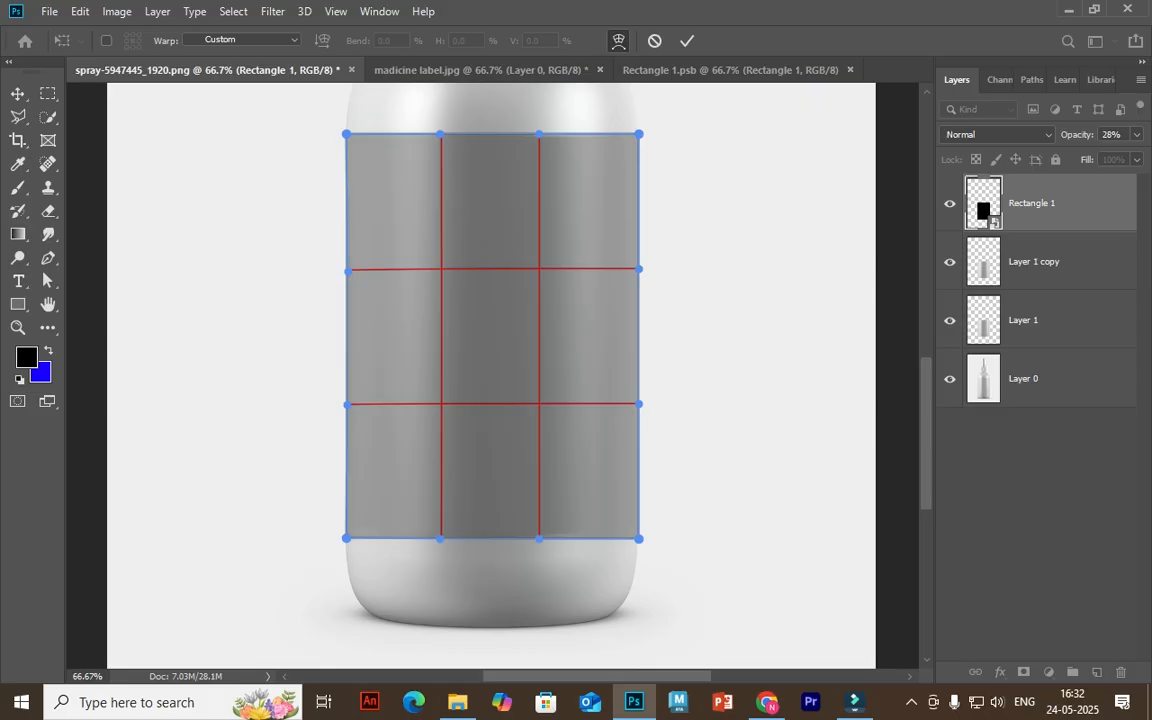
Bow the rectangle's upper and lower edges slightly downward in the warp to follow the bottle's curvature.
drag(539, 134, 541, 138)
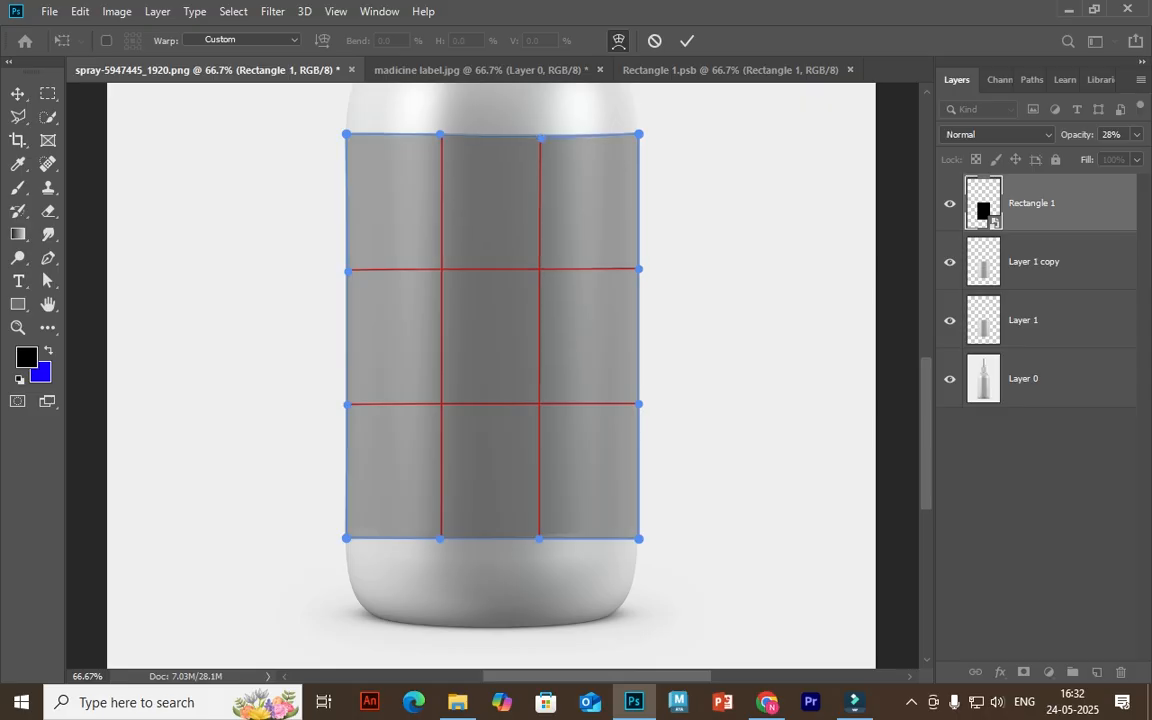
drag(440, 134, 443, 140)
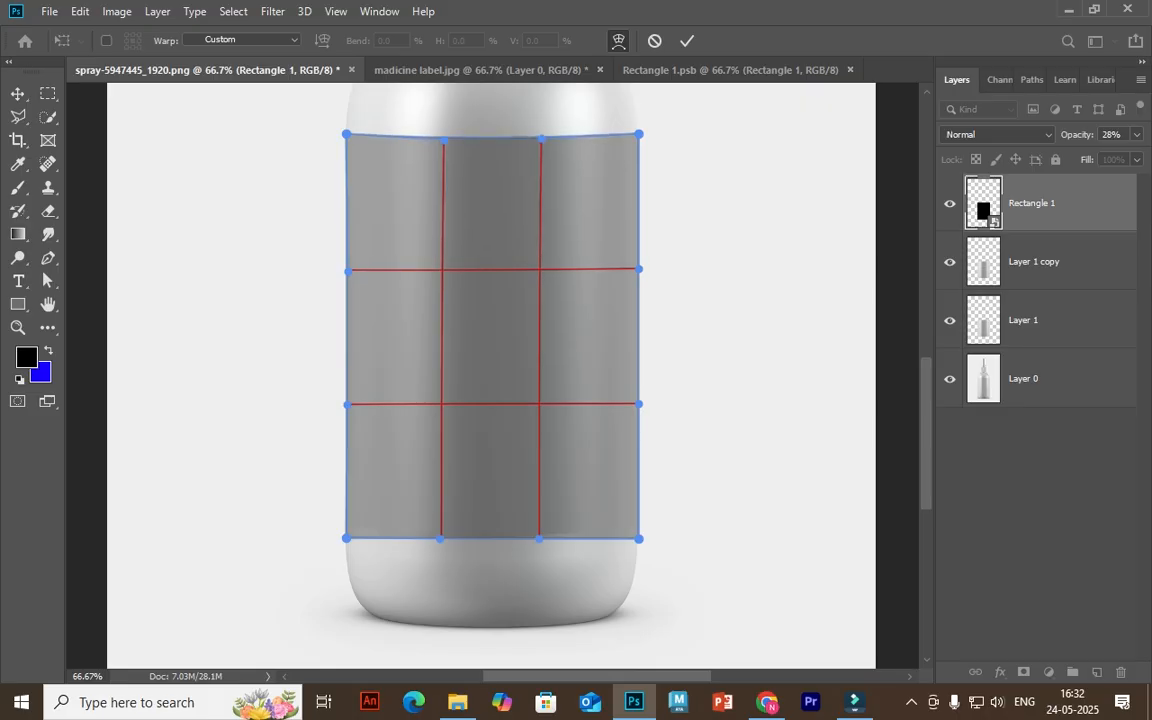
drag(539, 539, 540, 545)
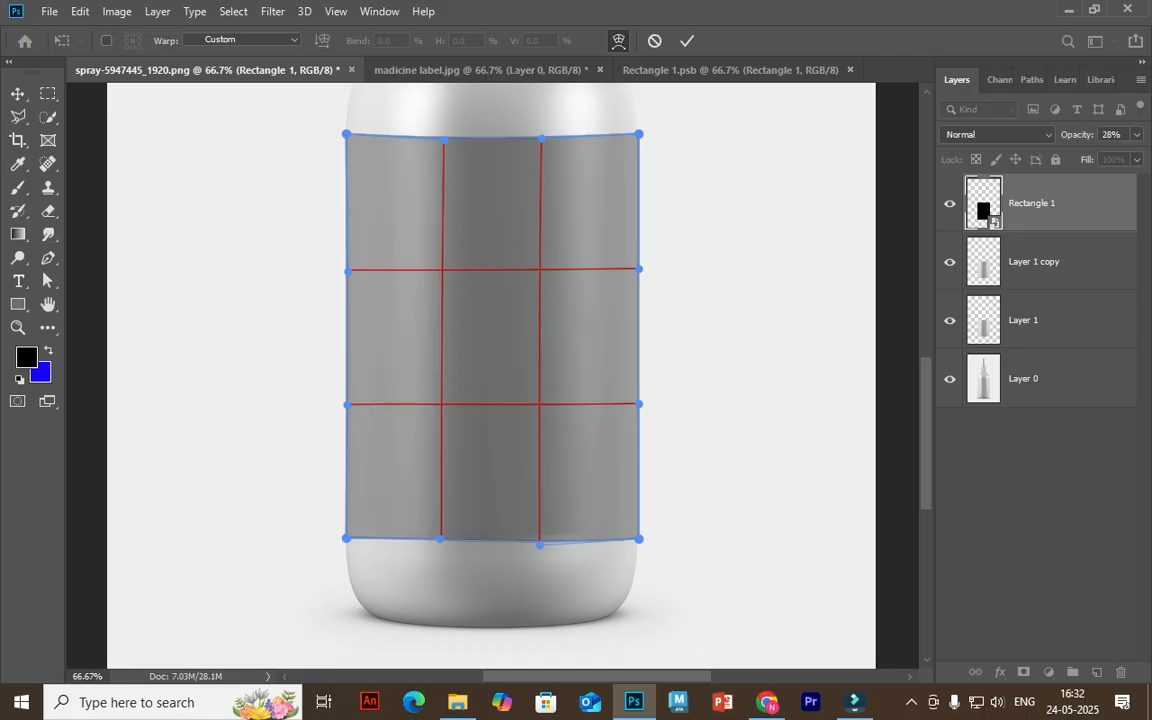
drag(440, 539, 443, 546)
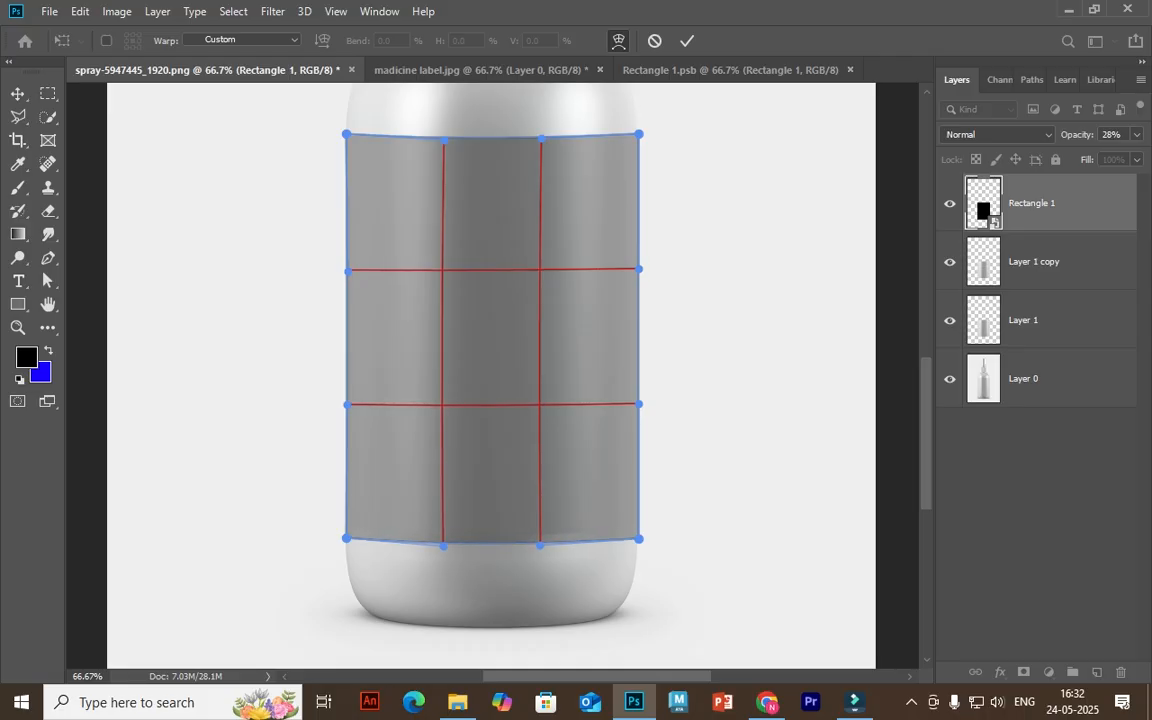
Restore the rectangle layer's opacity to 100% and apply the warp.
click(1137, 135)
drag(1079, 155, 1143, 155)
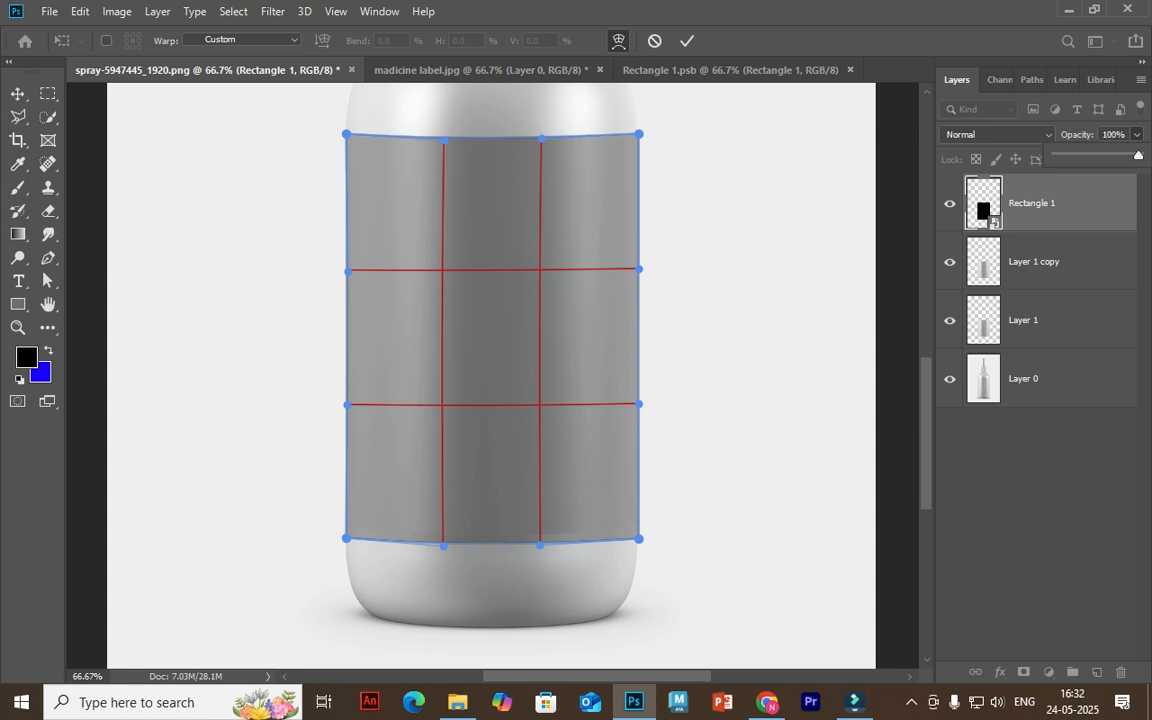
key(Return)
key(Return)
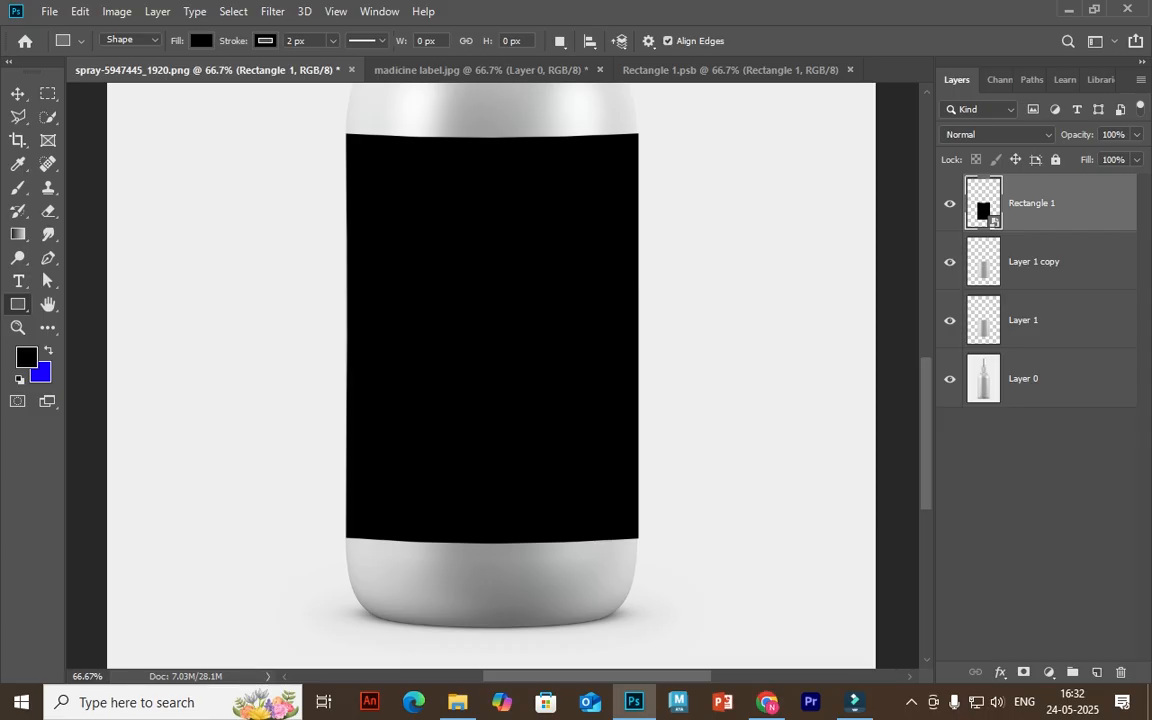
key(v)
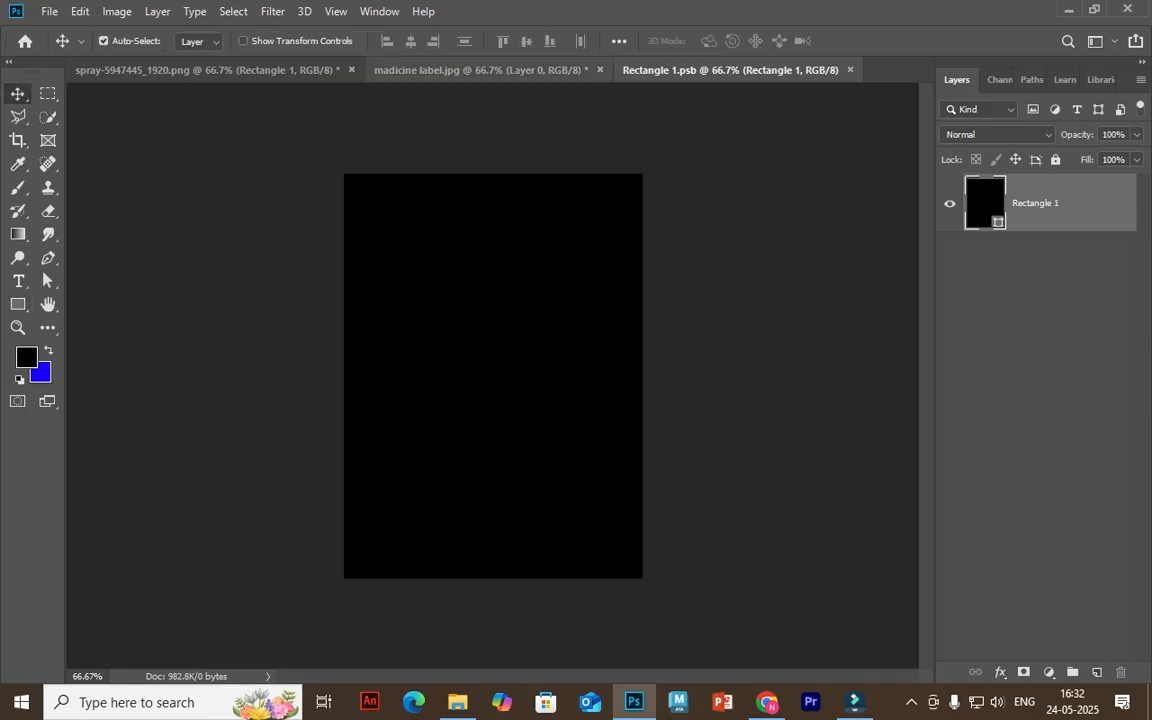
click(490, 70)
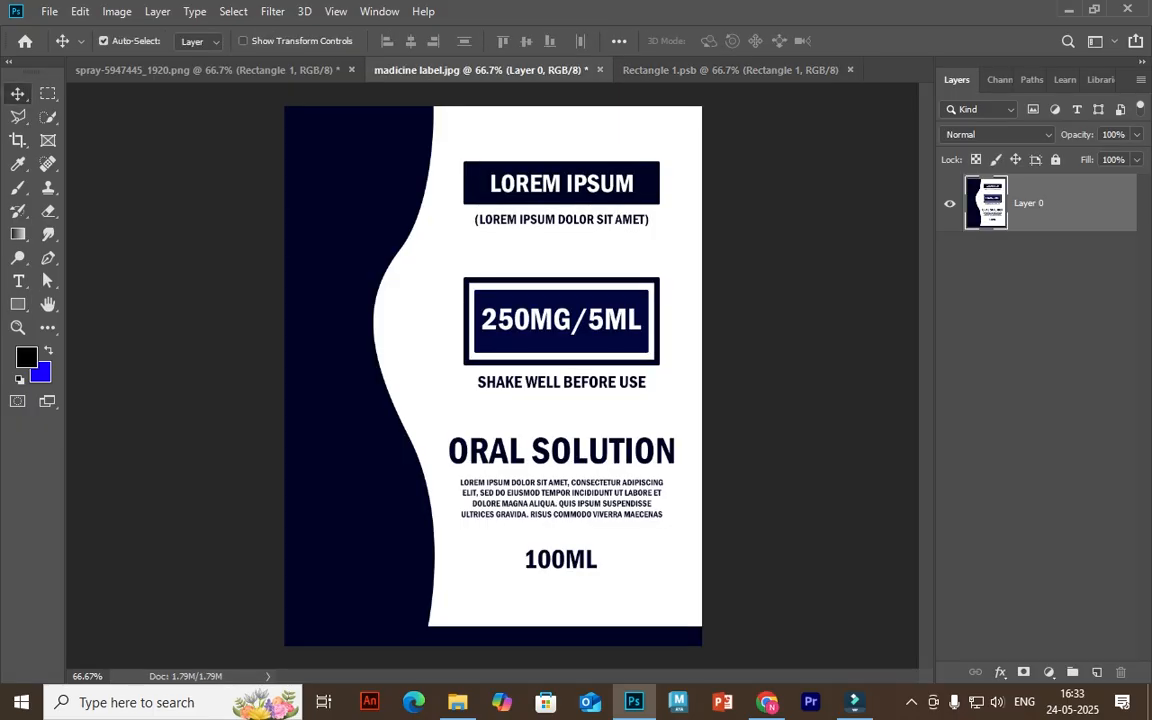
drag(450, 148, 480, 190)
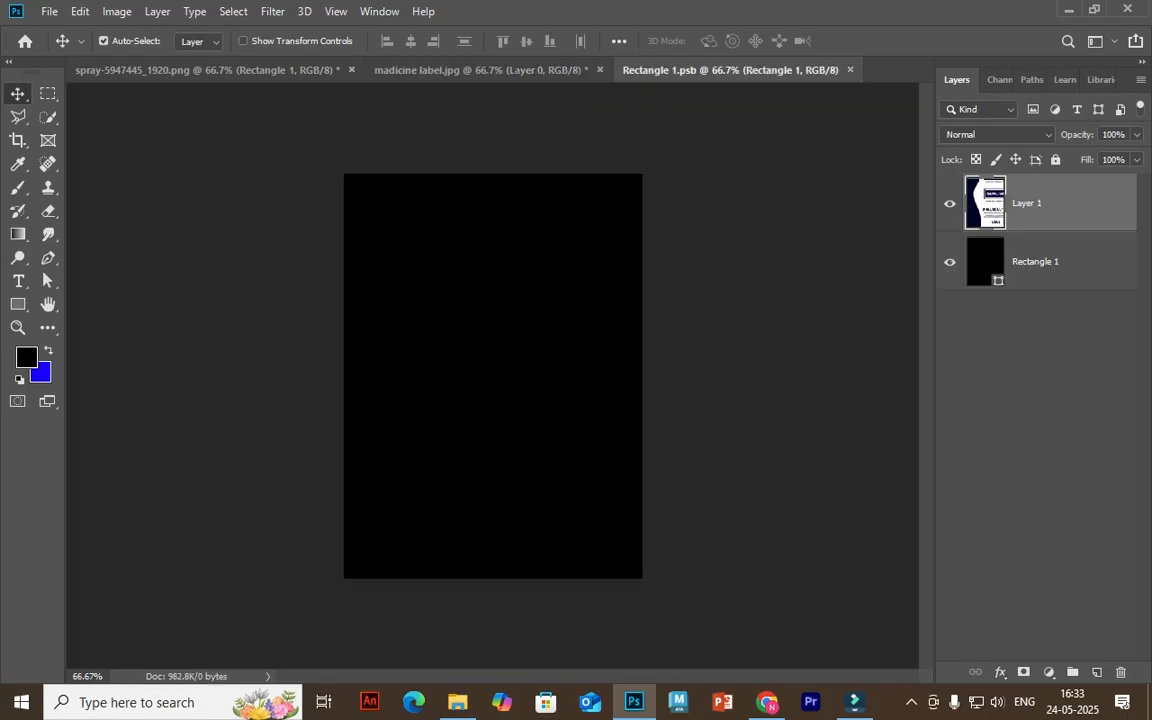
key(Delete)
Copy the entire design from madicine label.jpg with a rectangular selection and paste it into the Rectangle 1.psb smart object.
click(482, 70)
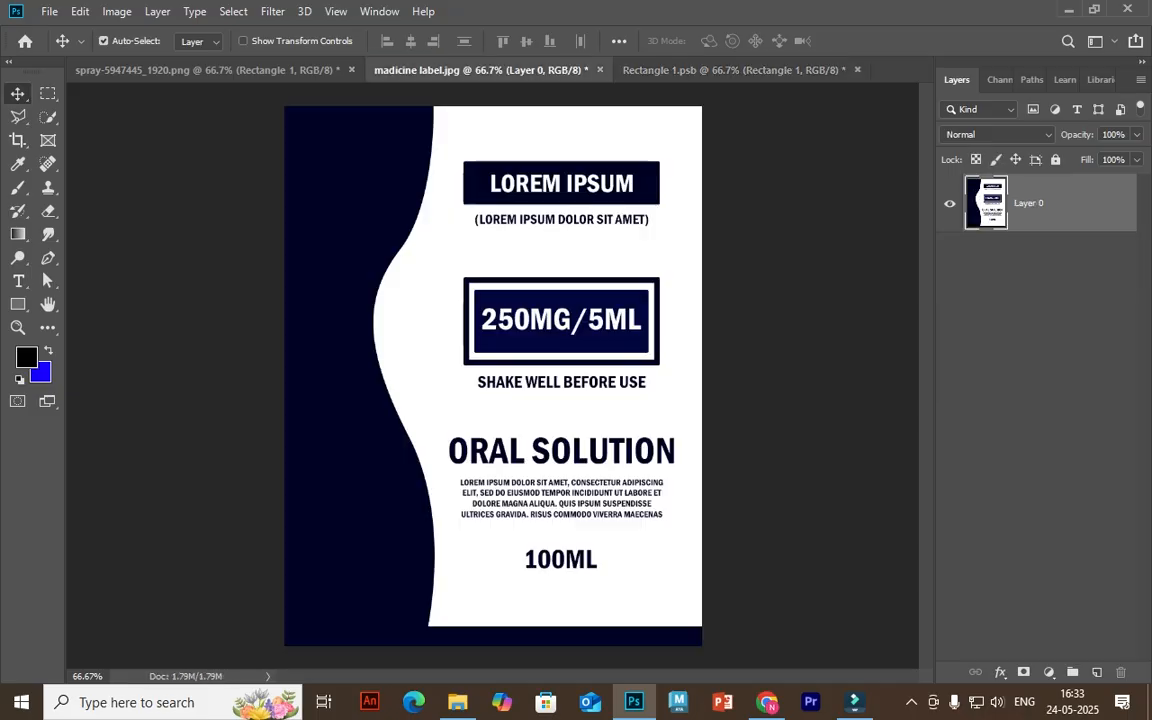
click(48, 93)
drag(284, 106, 703, 646)
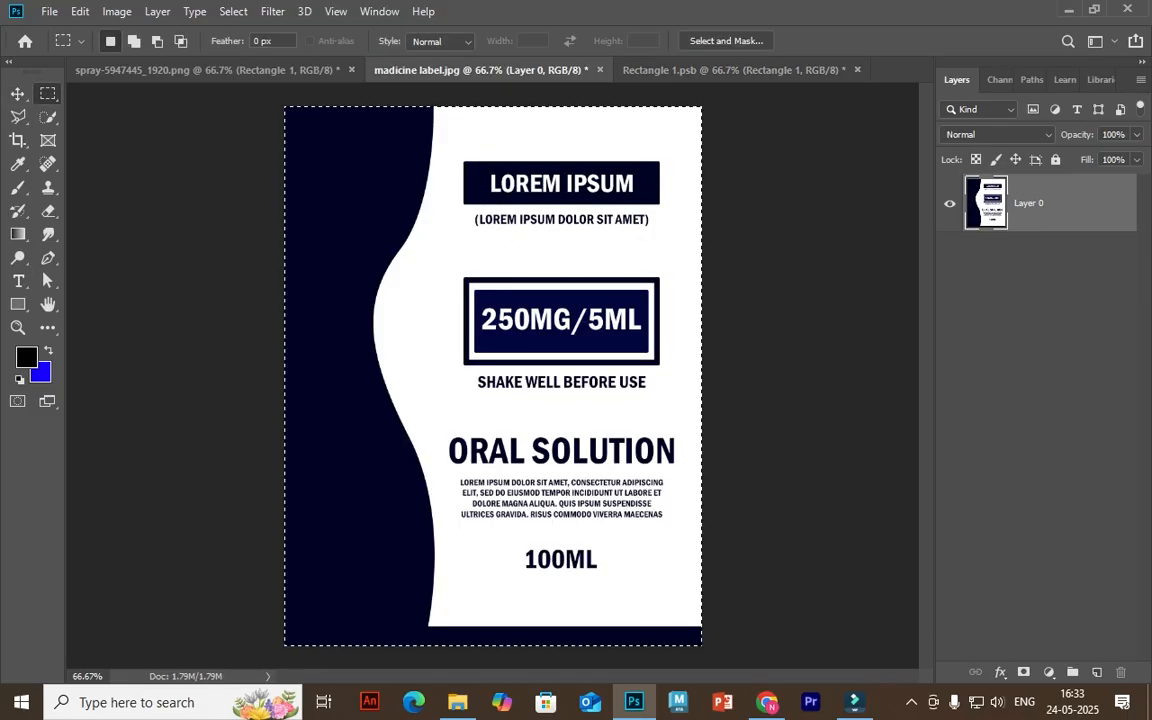
key(ctrl+c)
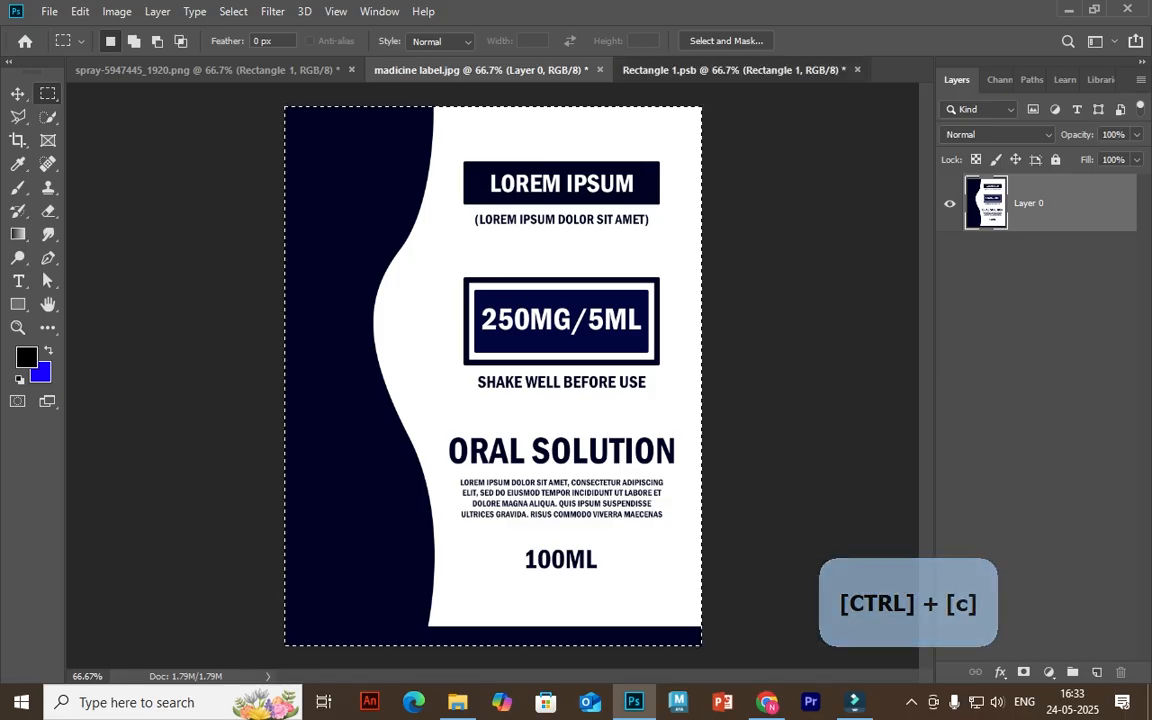
click(735, 70)
key(ctrl+v)
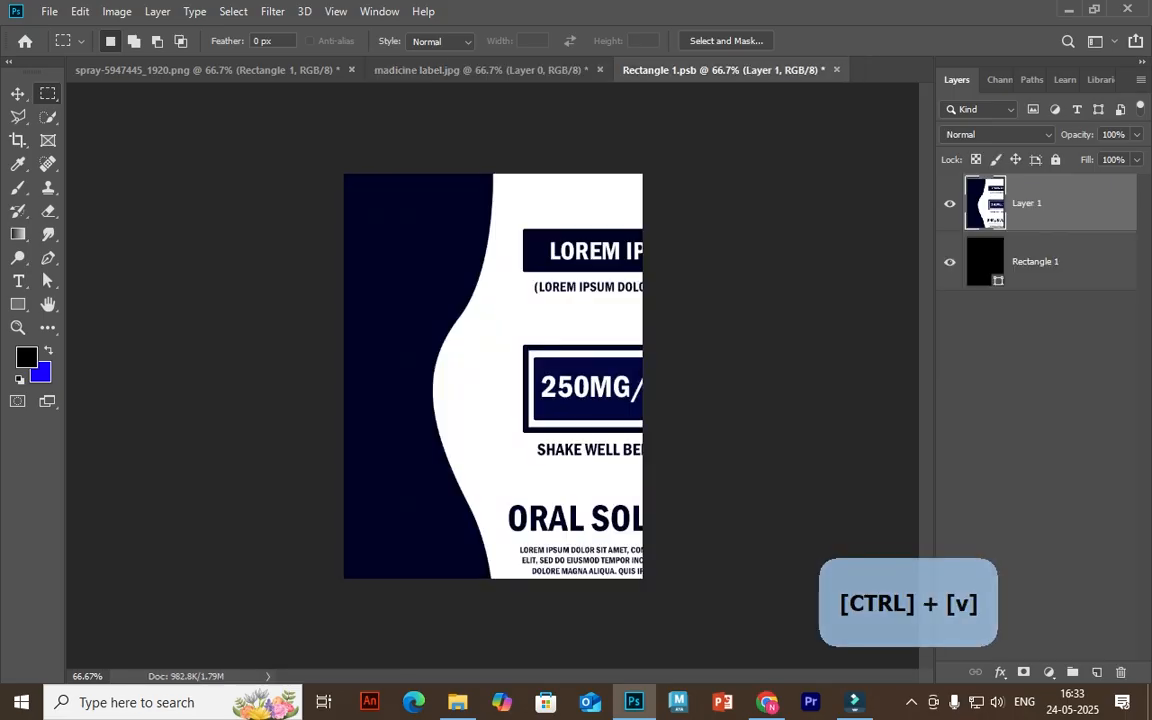
Scale the pasted label proportionally to about 75% and position it to cover the whole smart object canvas.
key(v)
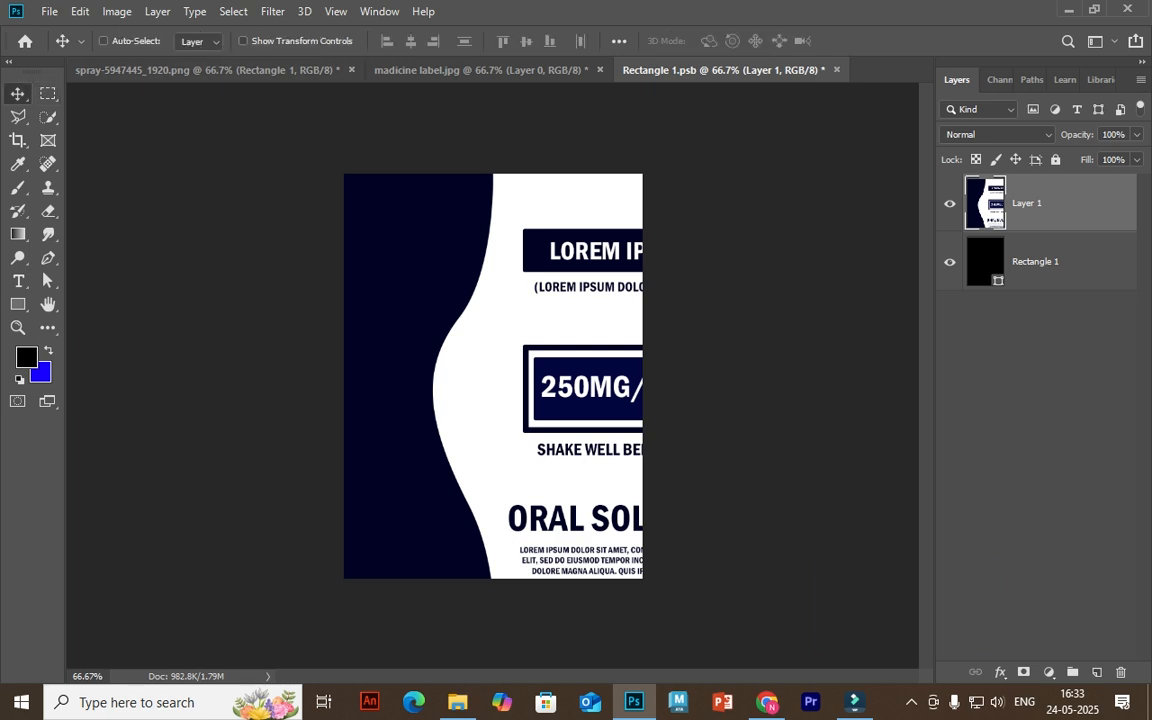
key(ctrl+t)
drag(761, 174, 683, 275)
drag(613, 339, 545, 214)
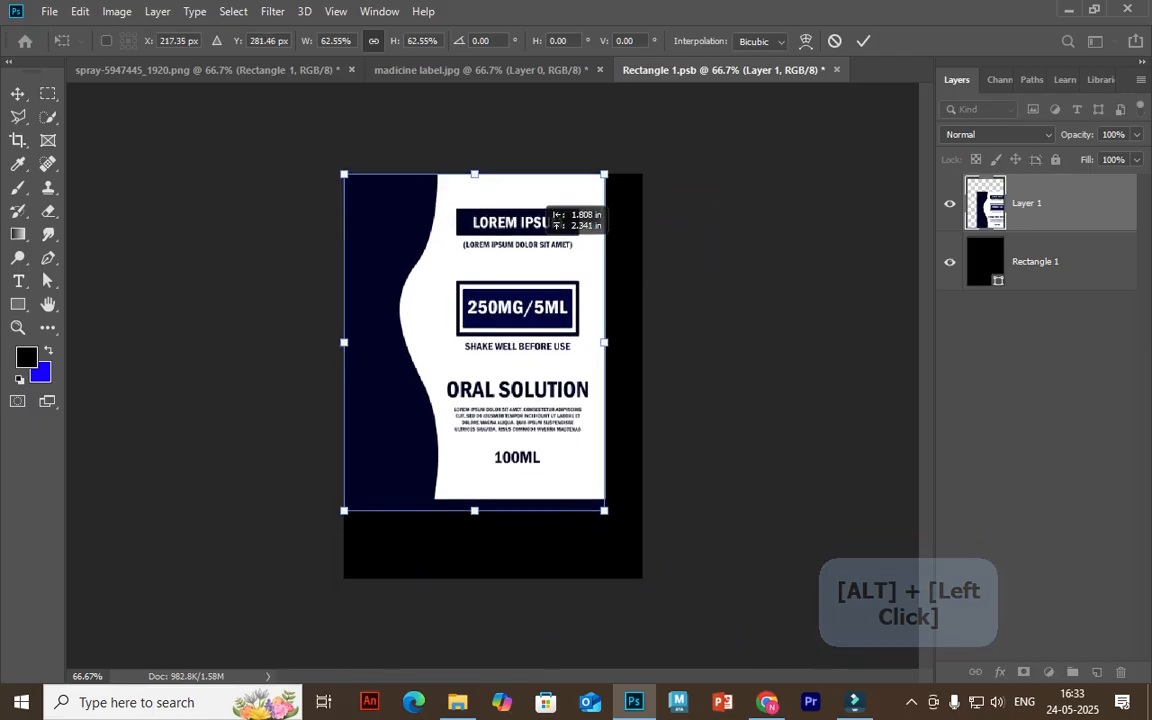
drag(605, 509, 657, 578)
drag(645, 533, 637, 532)
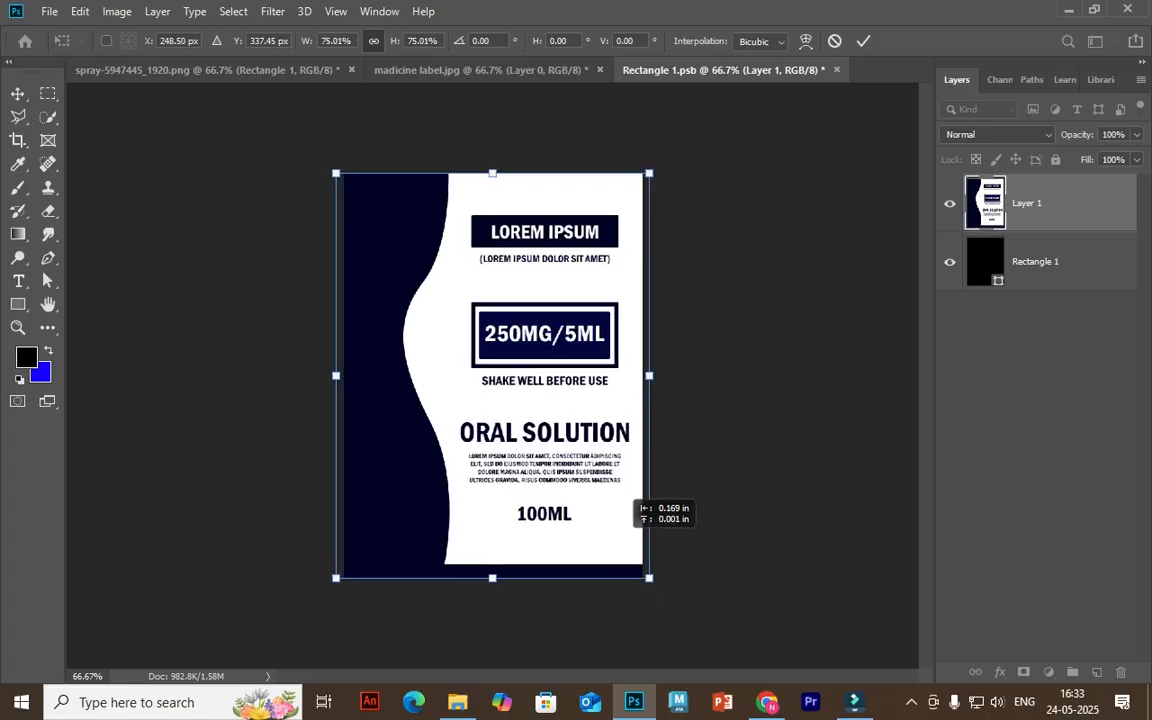
key(Return)
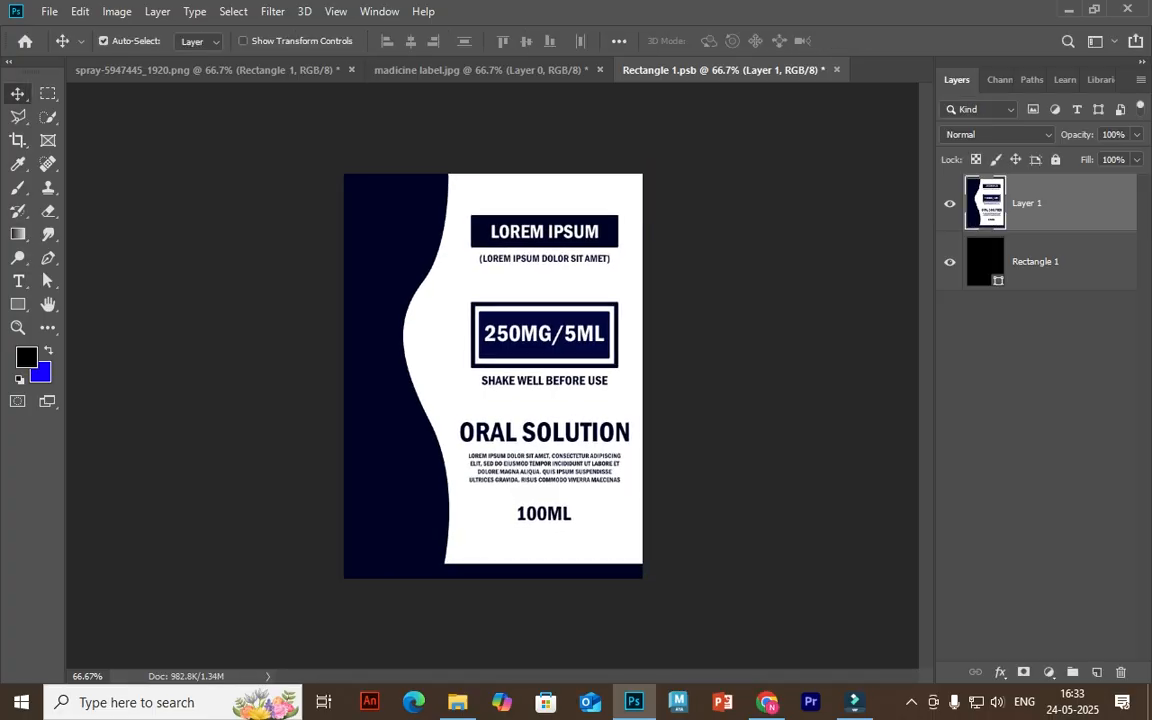
Save the smart object contents and return to the spray bottle document to check the label.
click(103, 41)
key(ctrl+s)
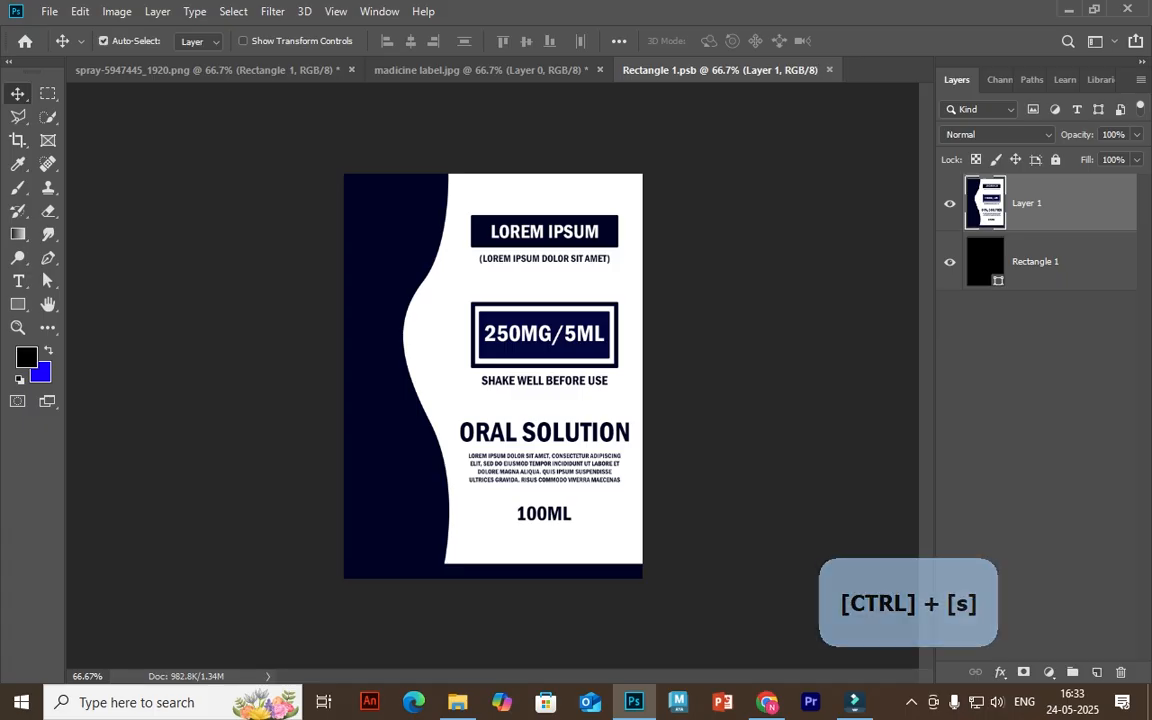
click(480, 70)
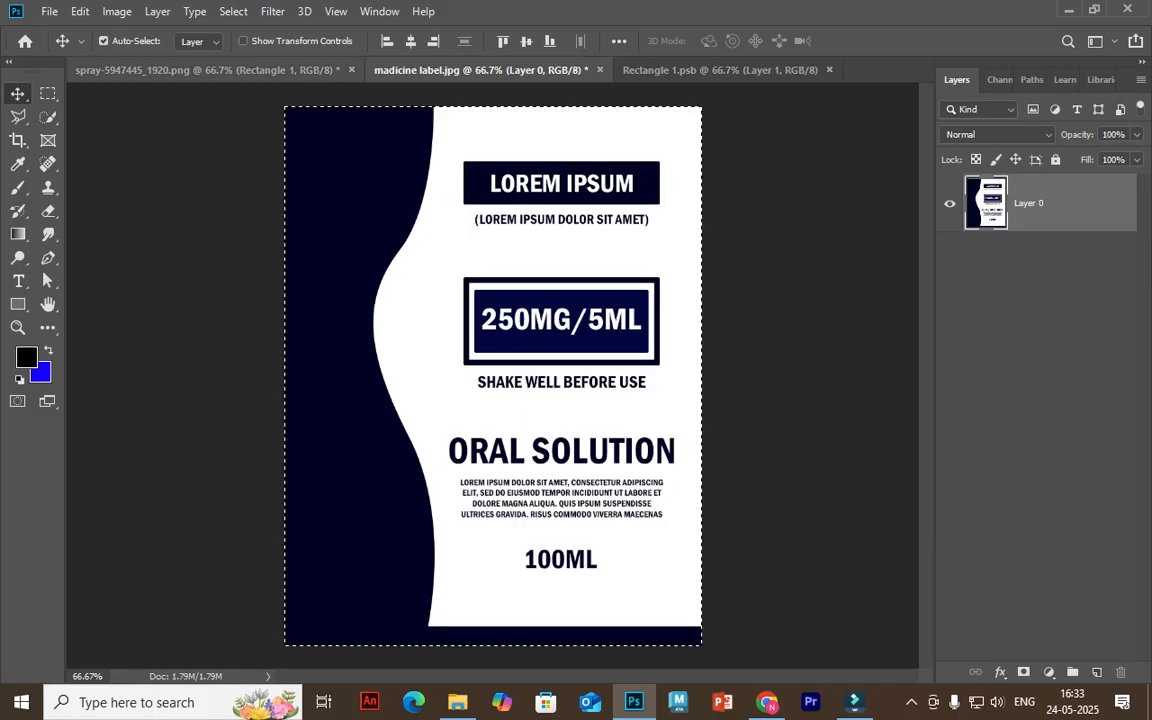
click(207, 70)
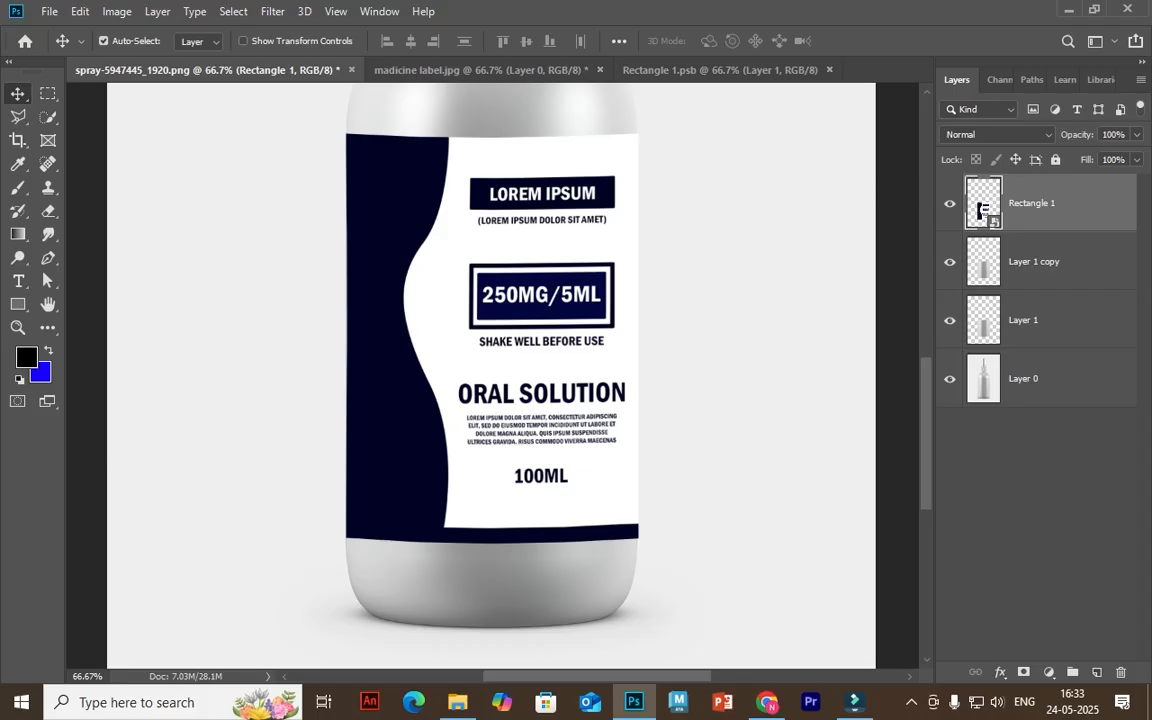
double_click(983, 207)
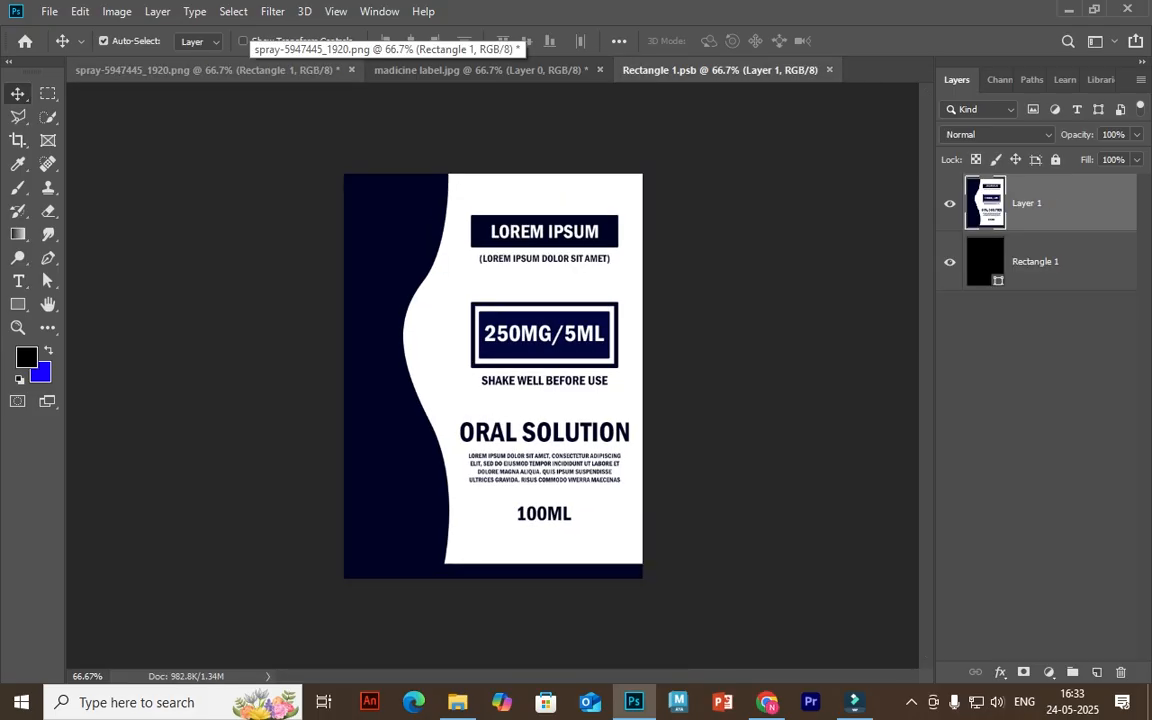
click(207, 70)
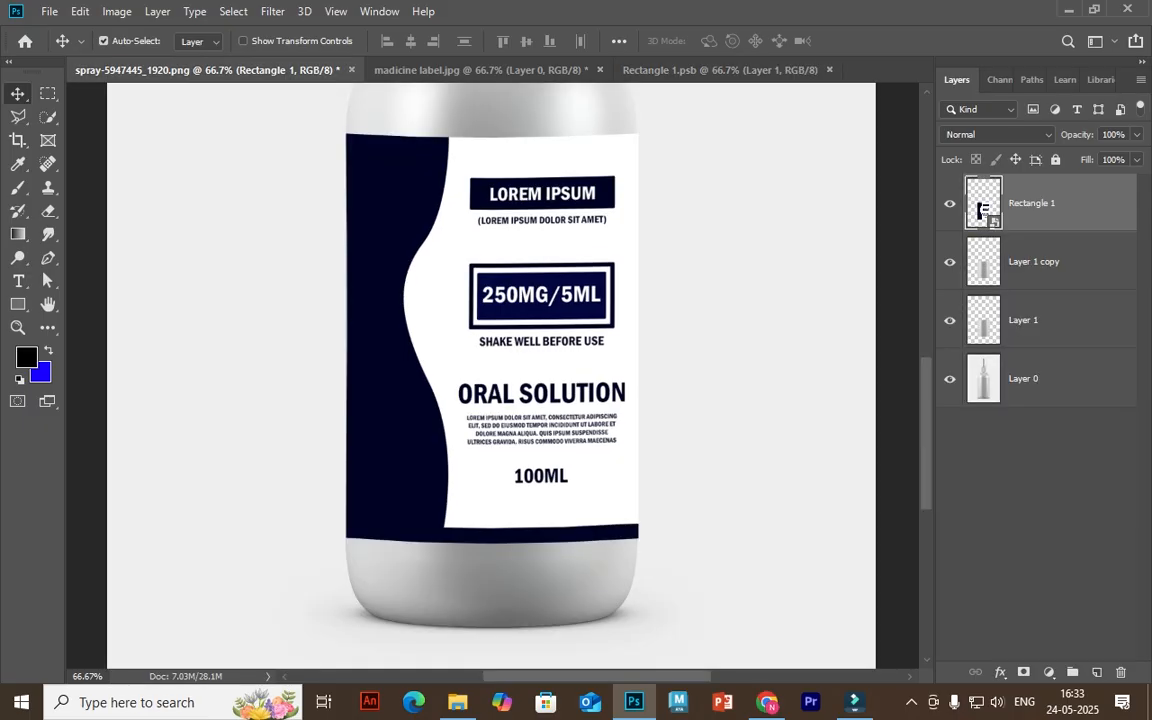
Move Layer 1 above the label smart object and set its blend mode to Multiply.
click(1040, 321)
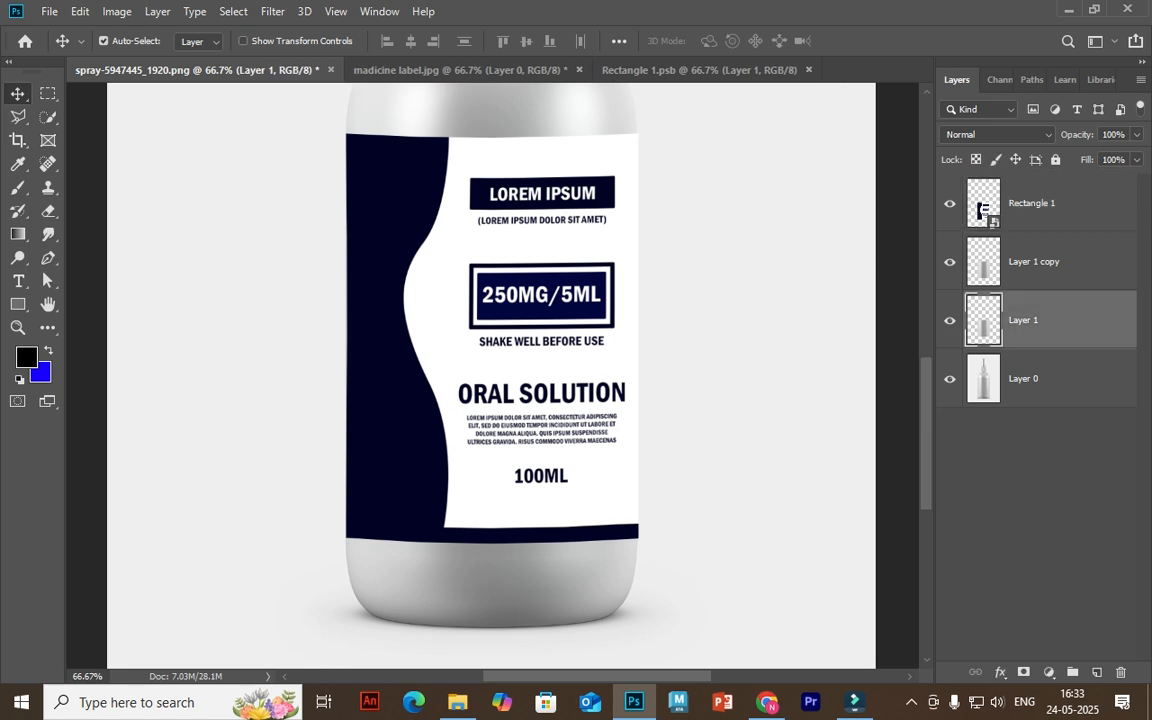
drag(1040, 321, 1040, 190)
drag(950, 262, 950, 379)
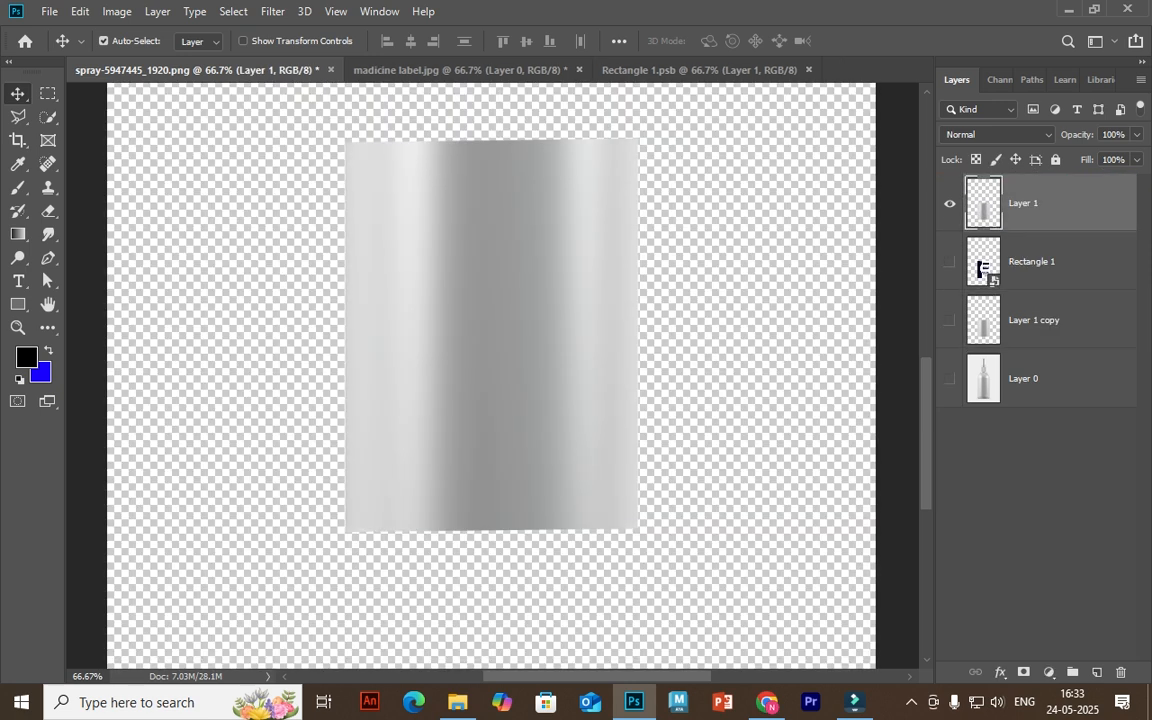
drag(950, 262, 950, 379)
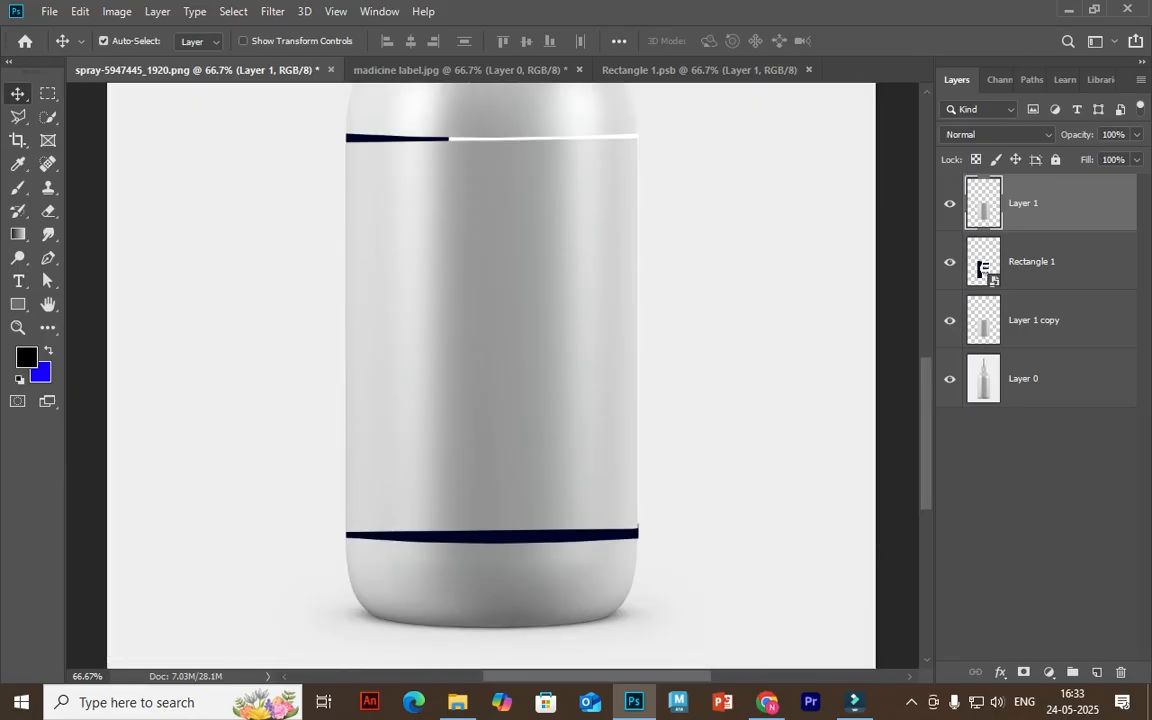
click(995, 134)
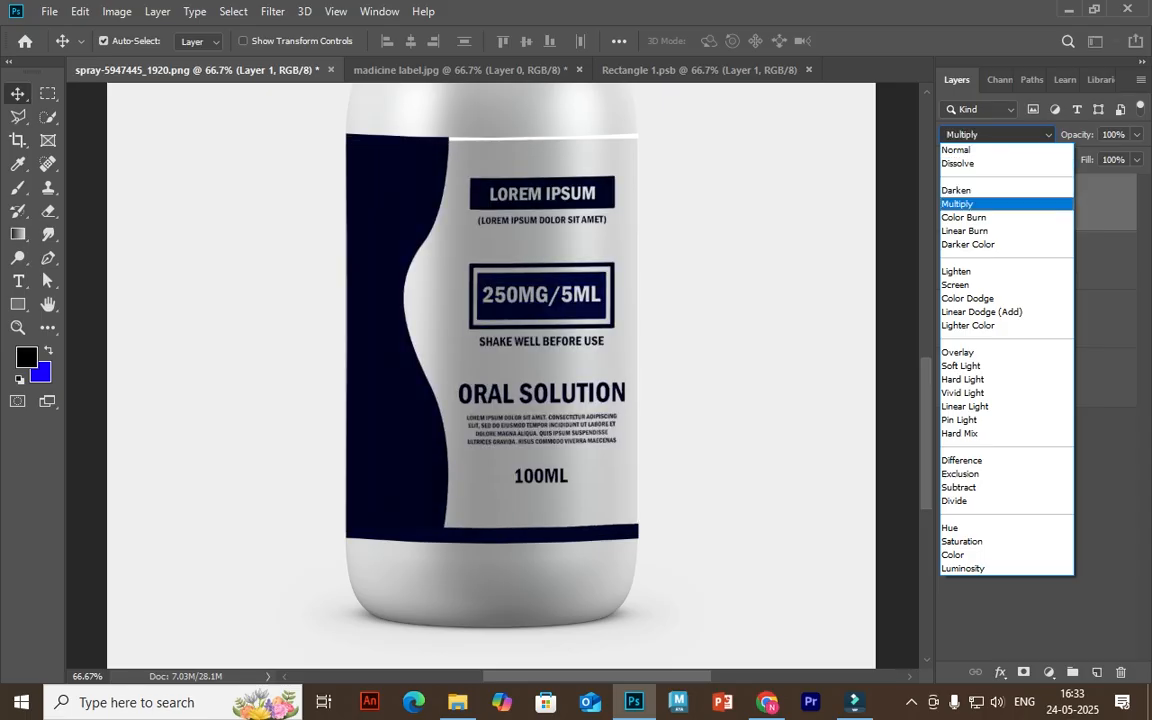
click(957, 203)
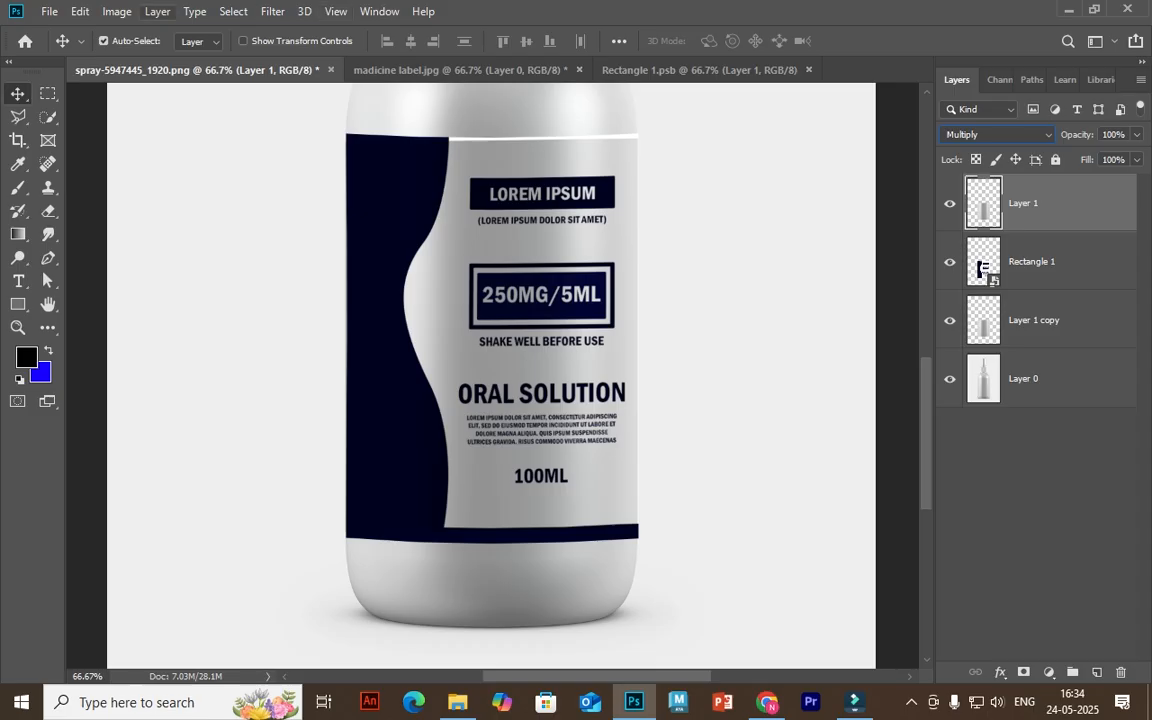
Darken the shading of Layer 1 with a Curves adjustment, placing a midtone point at input 143, output 115.
click(117, 11)
mouse_move(150, 59)
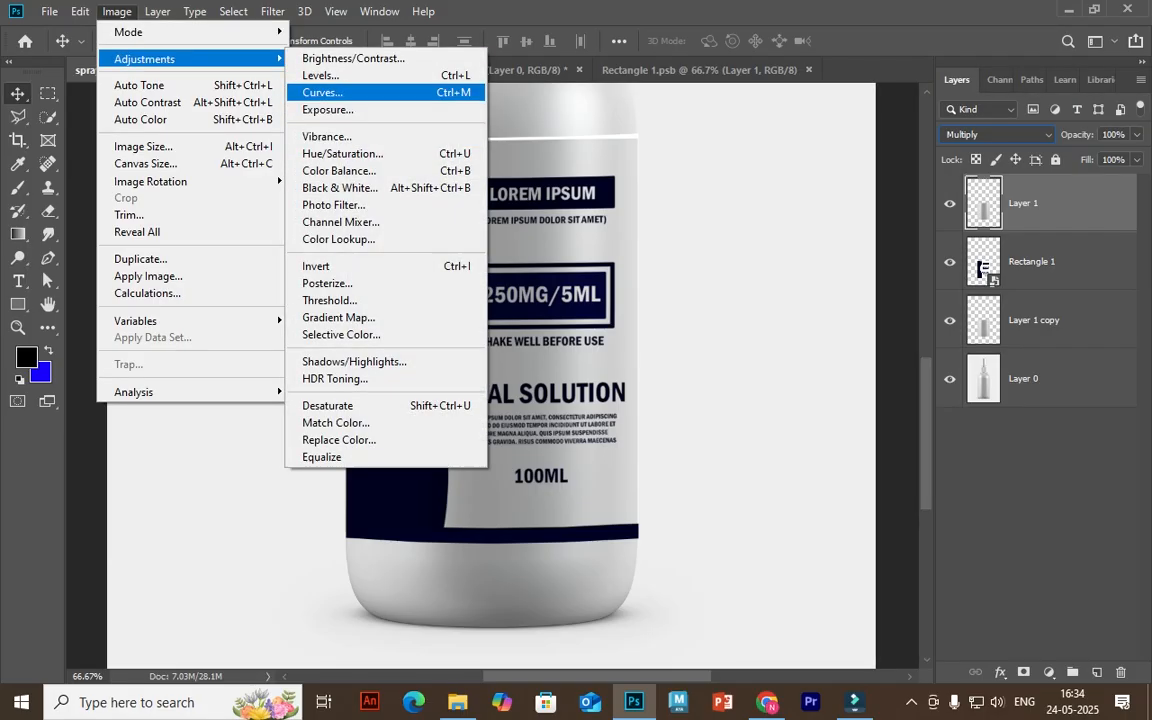
click(322, 92)
drag(579, 160, 947, 118)
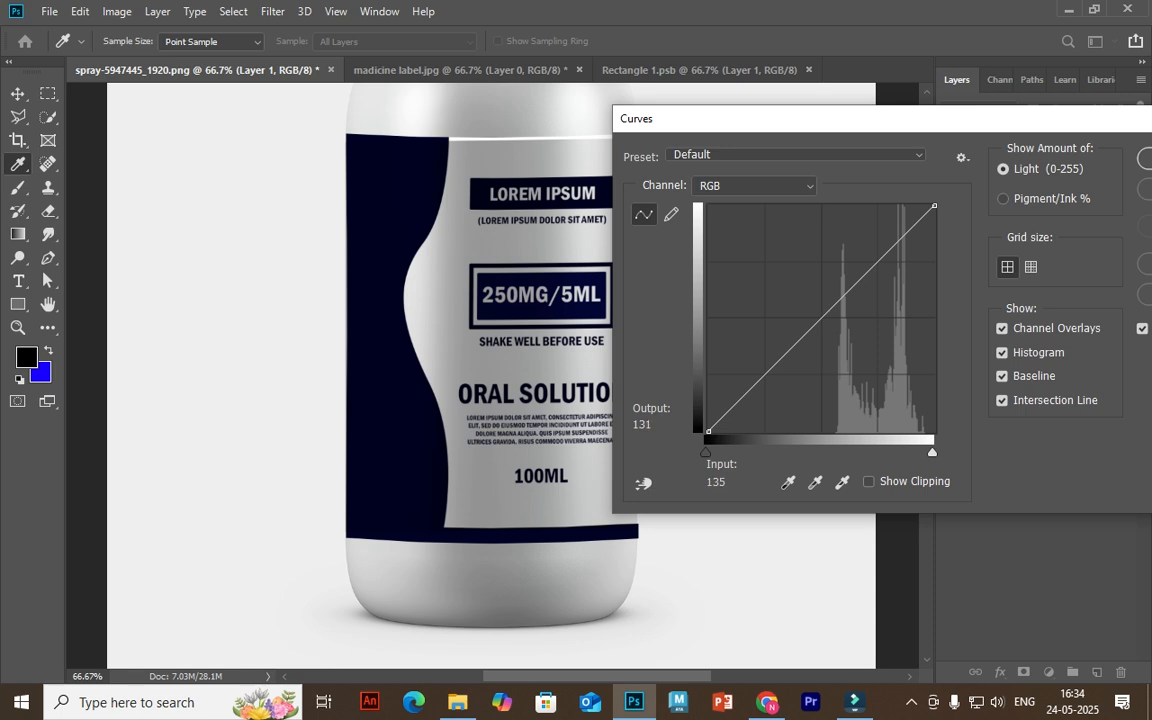
mouse_move(820, 316)
mouse_down()
mouse_move(813, 305)
mouse_move(835, 330)
mouse_up()
drag(1013, 125, 641, 124)
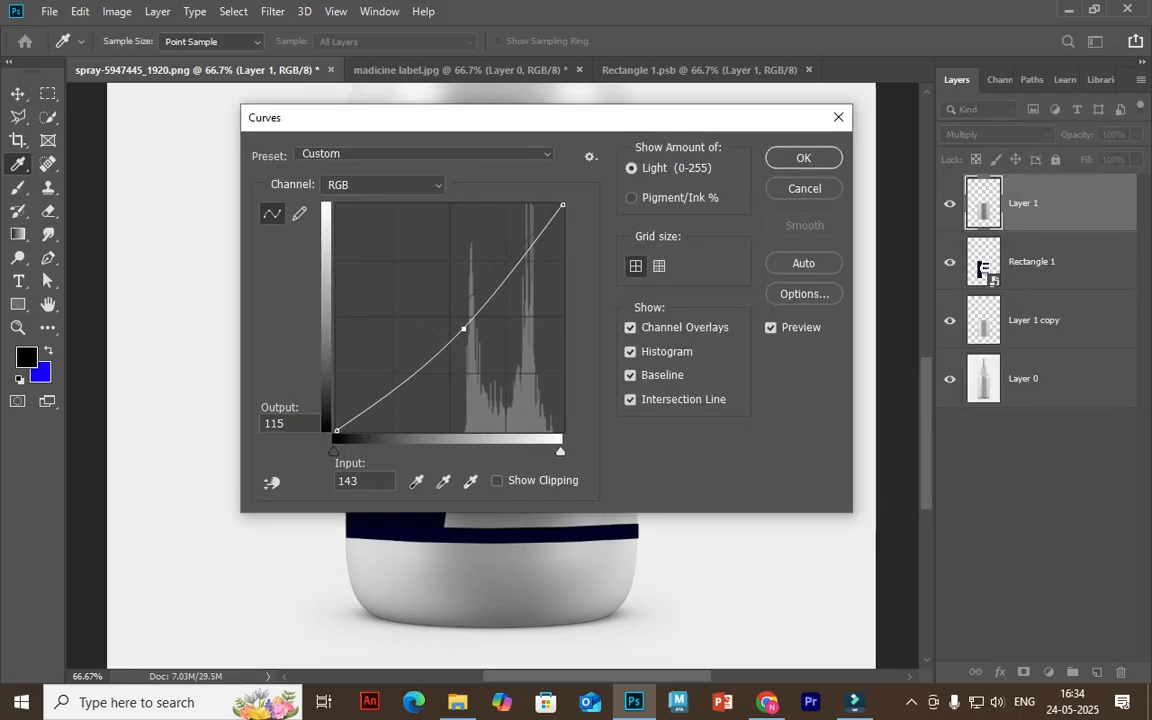
key(Return)
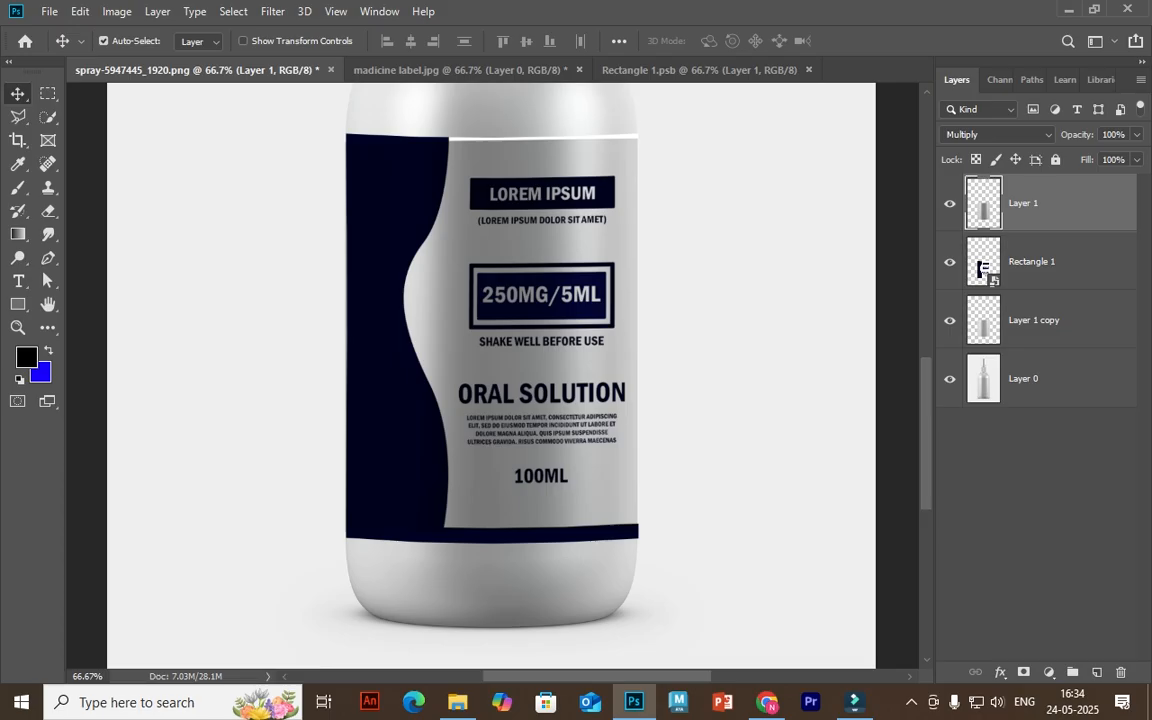
Stretch Layer 1 vertically with Free Transform so its shading spans the full height of the label.
key(ctrl+t)
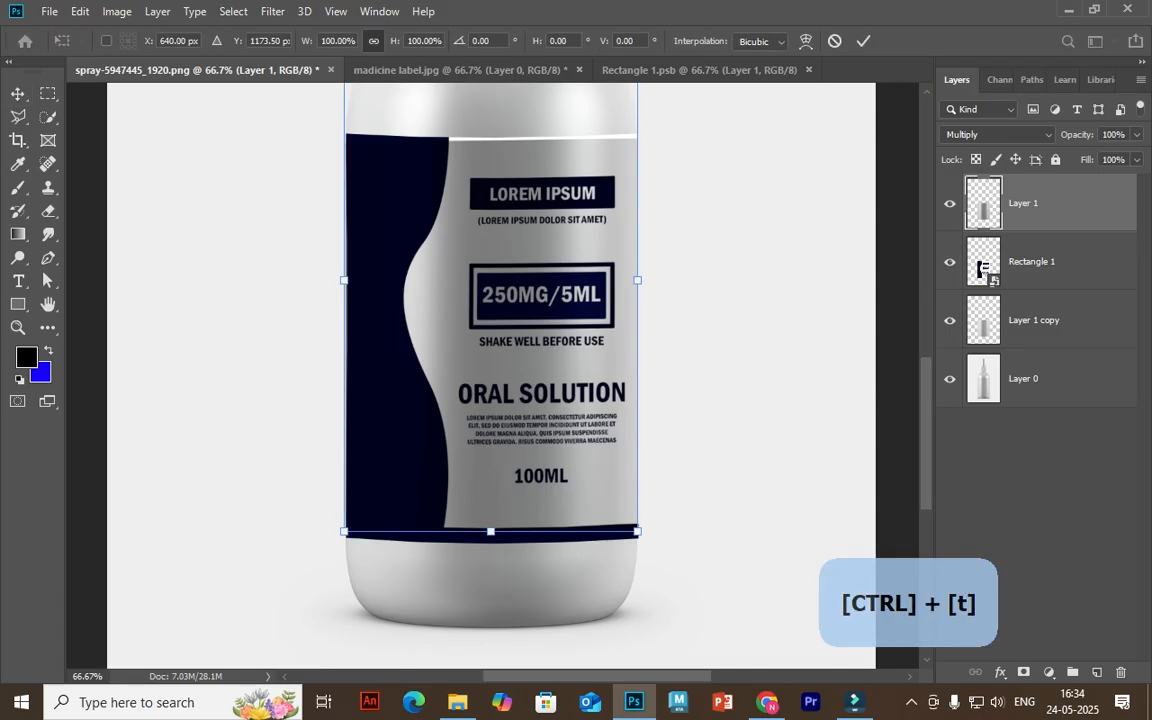
scroll(490, 375, up, 3)
shift+click(490, 172)
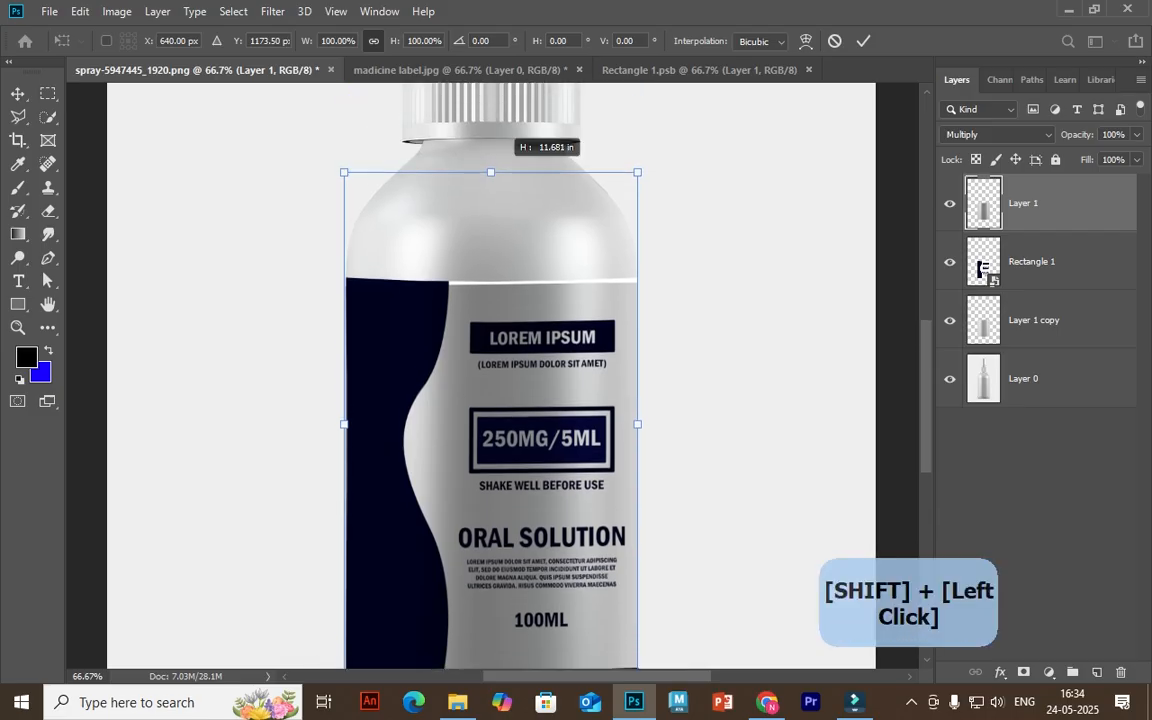
key(Return)
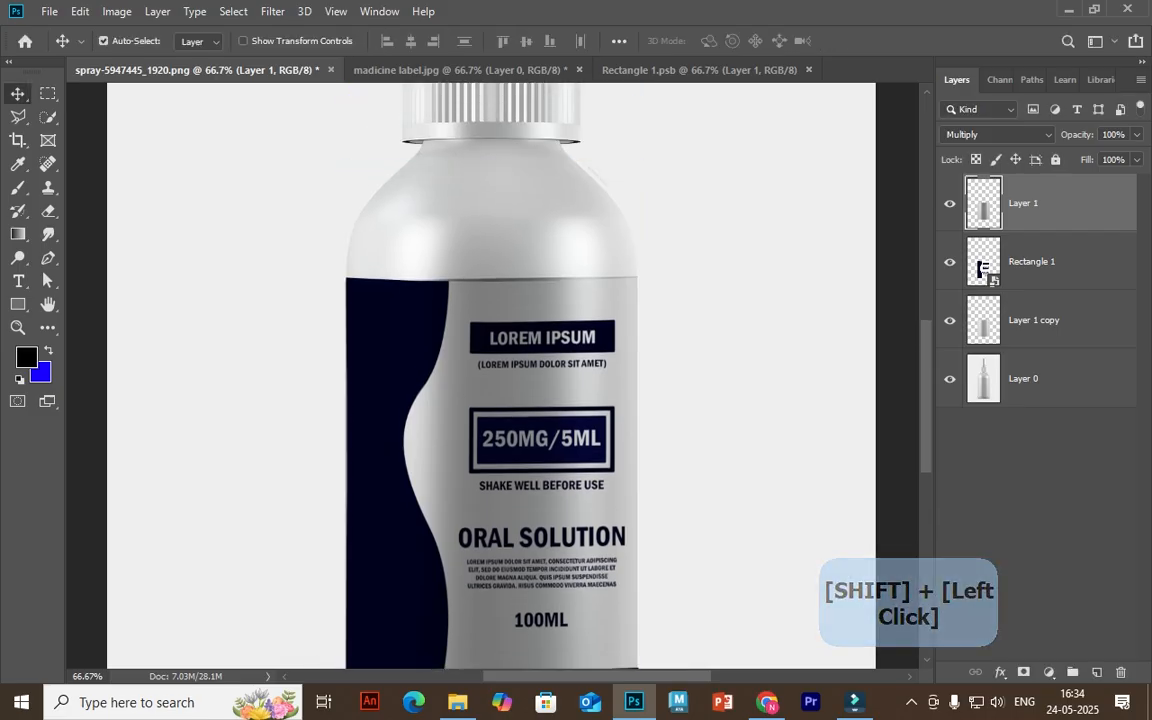
scroll(490, 375, down, 2)
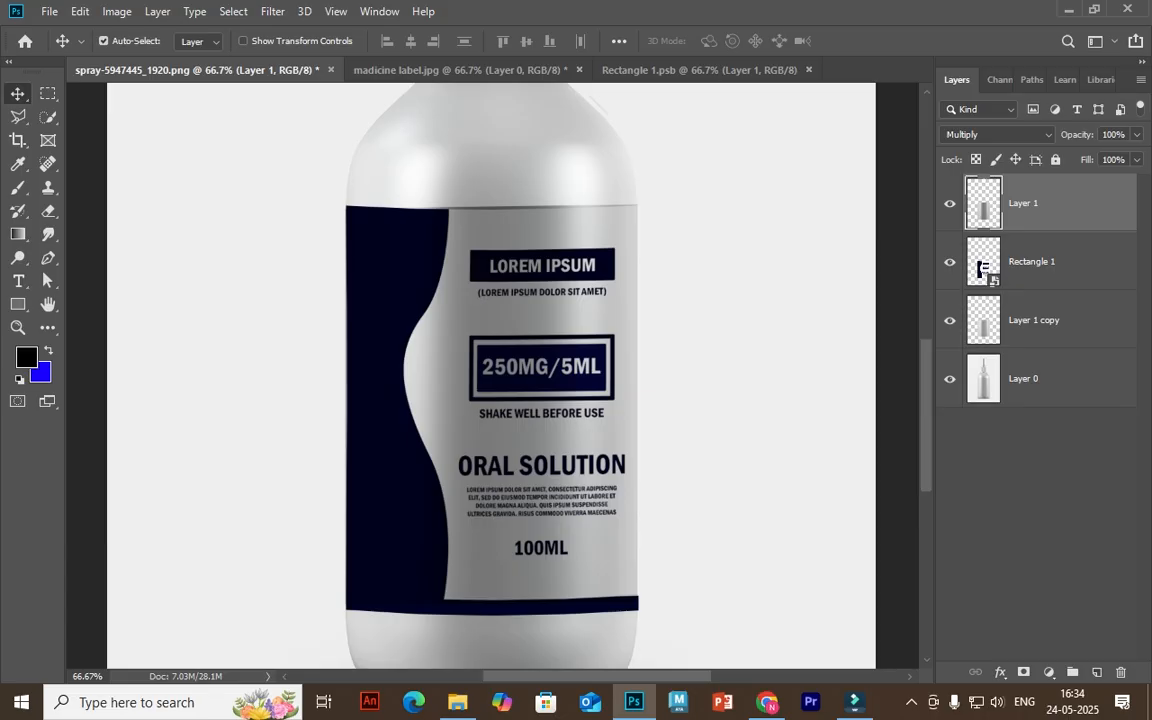
Move Layer 1 copy to the top of the layer stack and stretch it vertically to cover the label's upper and lower edges.
click(1050, 320)
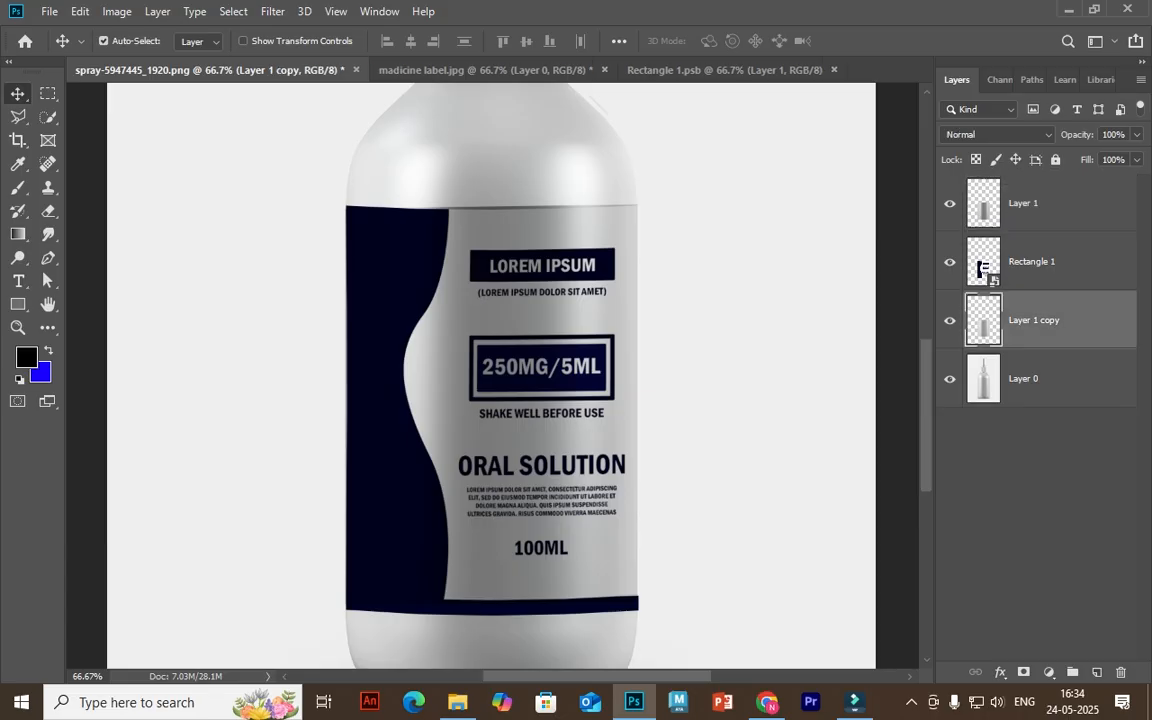
drag(1050, 320, 1040, 190)
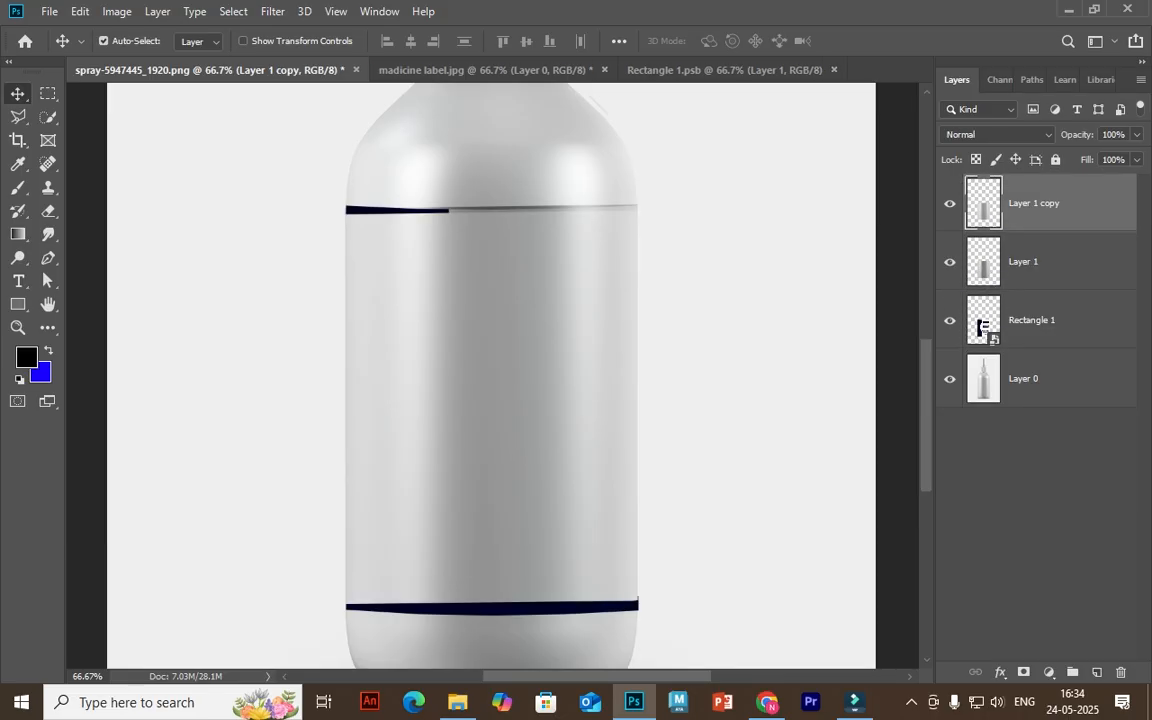
key(ctrl+t)
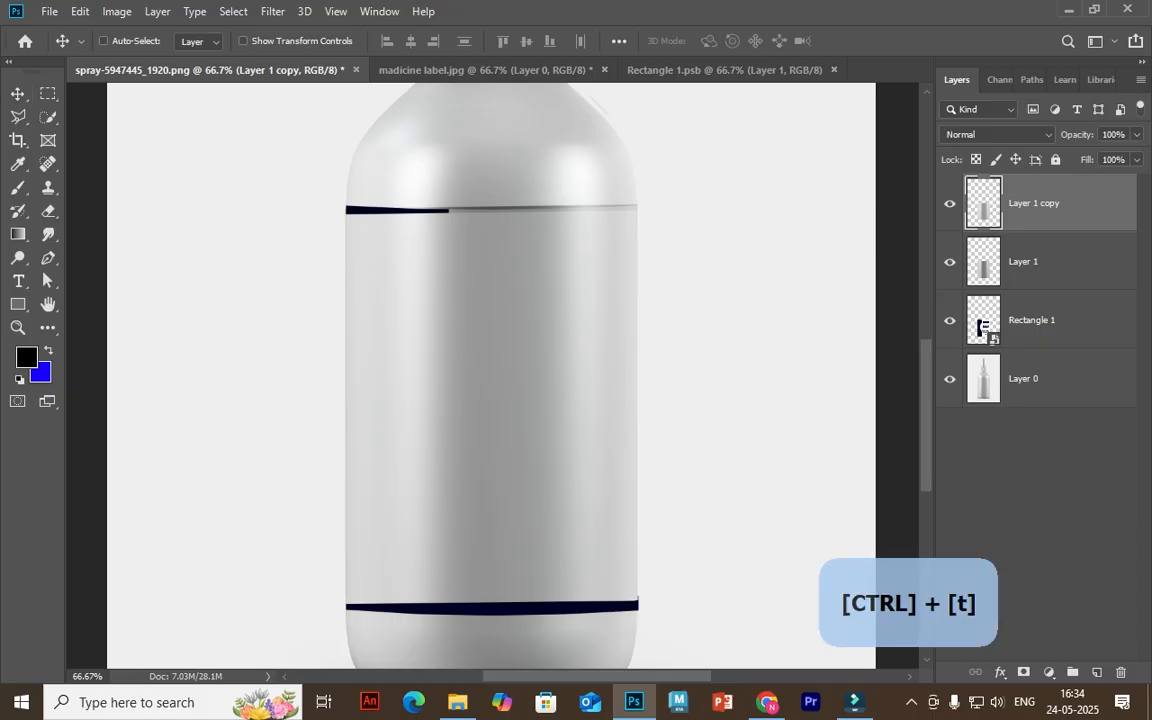
drag(491, 100, 491, 92)
drag(491, 603, 491, 612)
key(Return)
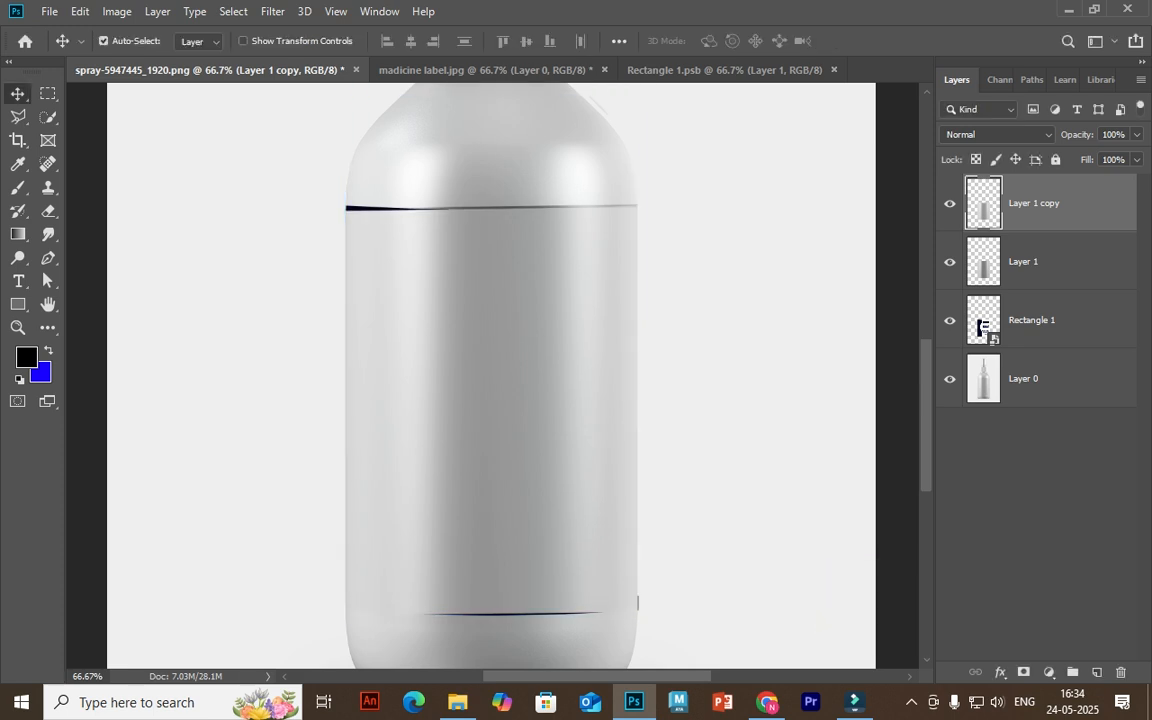
Set the blend mode of Layer 1 copy to Linear Burn after comparing it with Color Burn.
click(998, 134)
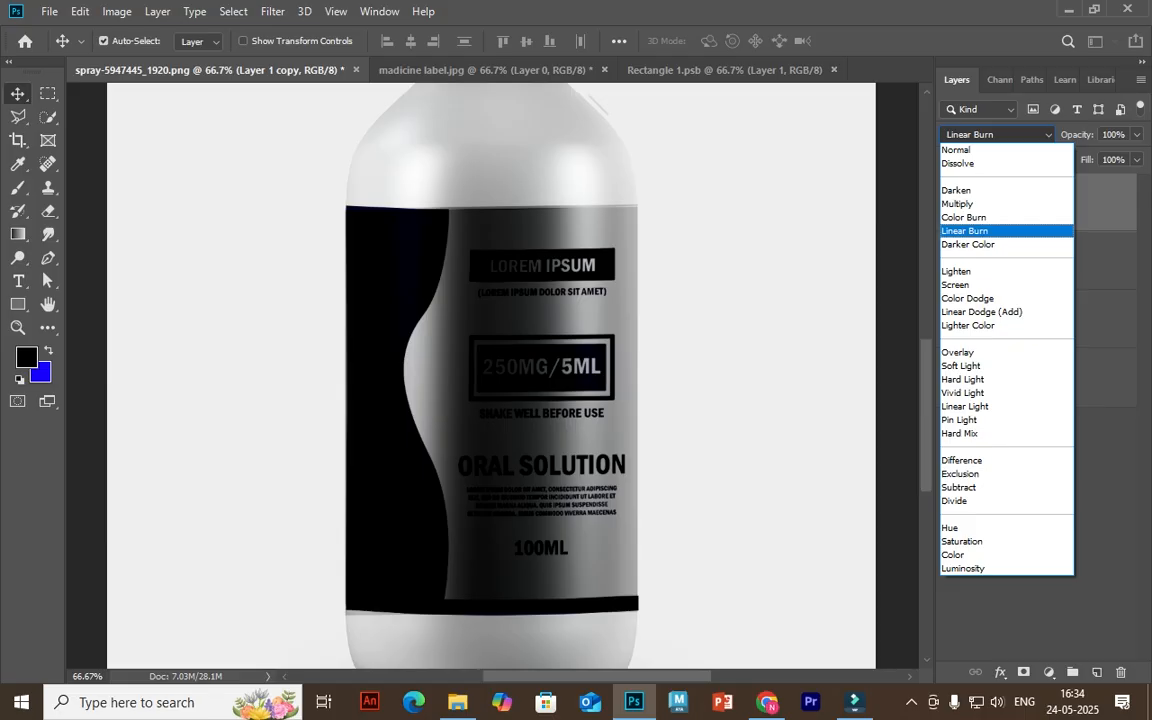
click(964, 230)
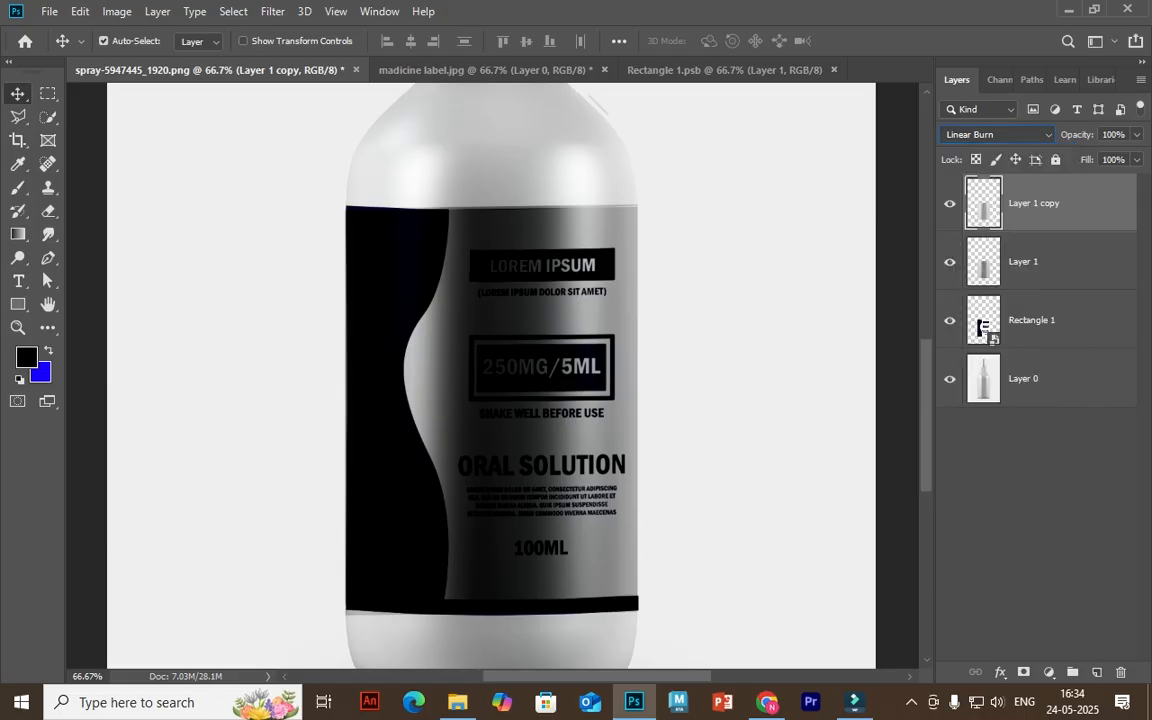
click(998, 134)
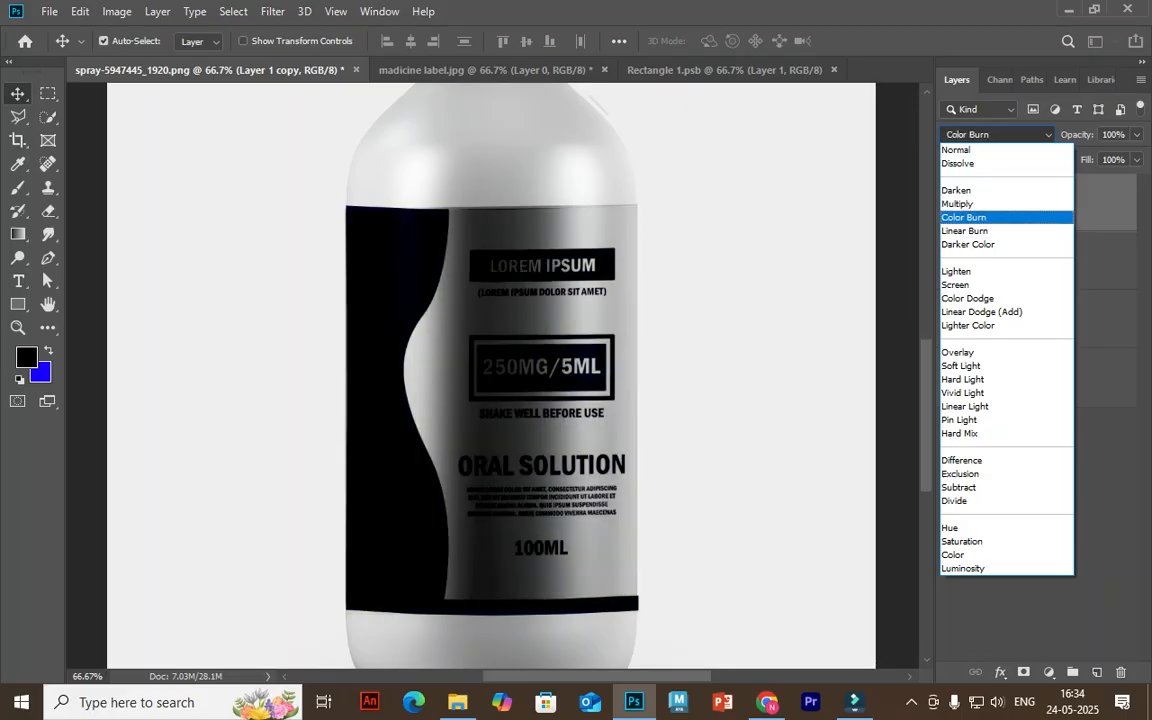
click(964, 230)
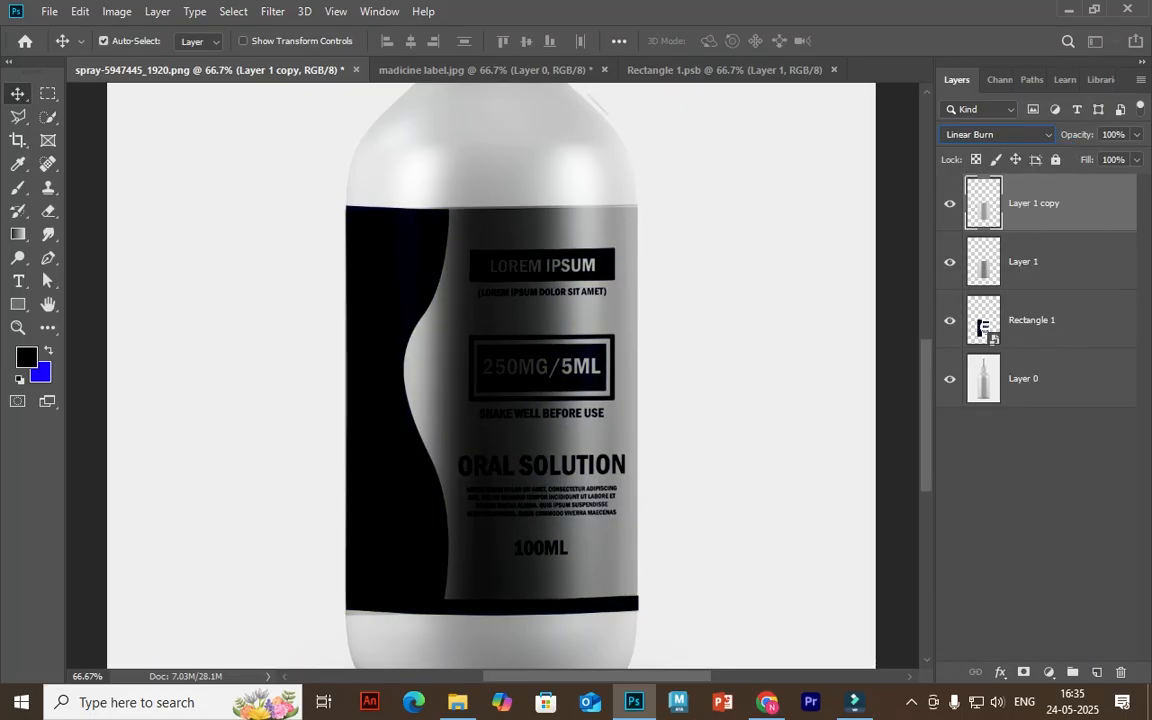
Brighten Layer 1 copy with a Curves adjustment, raising the midtones to input 92, output 153.
click(117, 11)
mouse_move(144, 59)
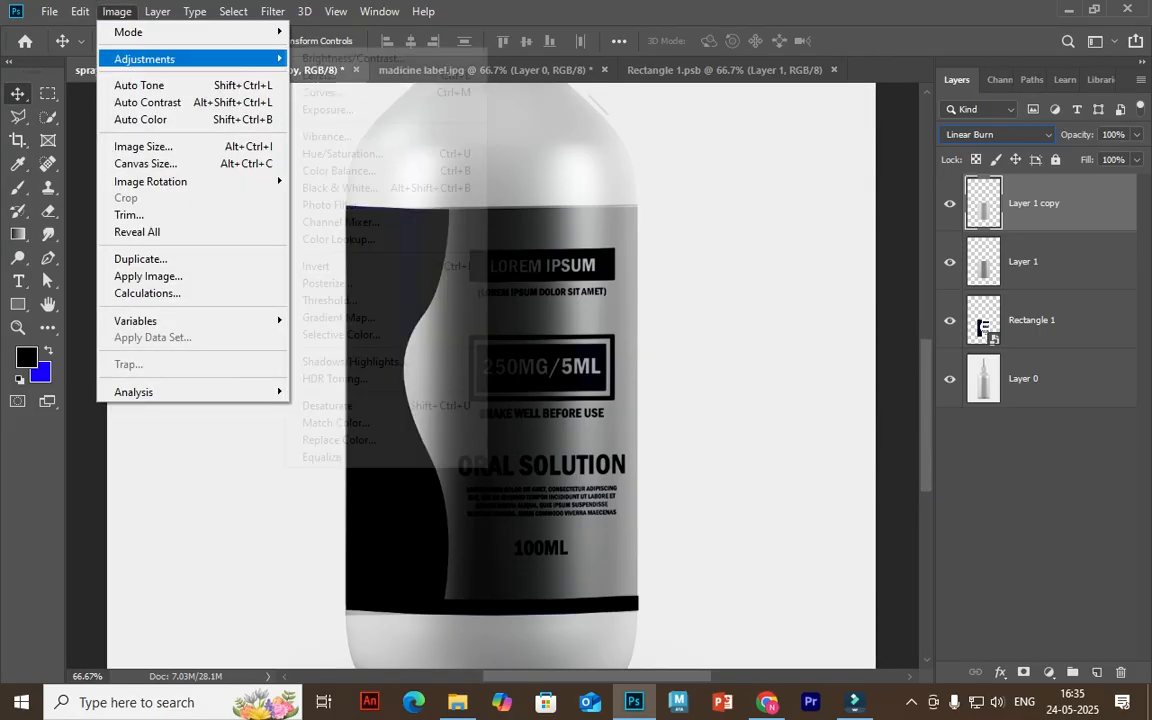
click(323, 92)
drag(537, 121, 948, 116)
drag(856, 310, 831, 287)
drag(857, 111, 415, 138)
click(771, 178)
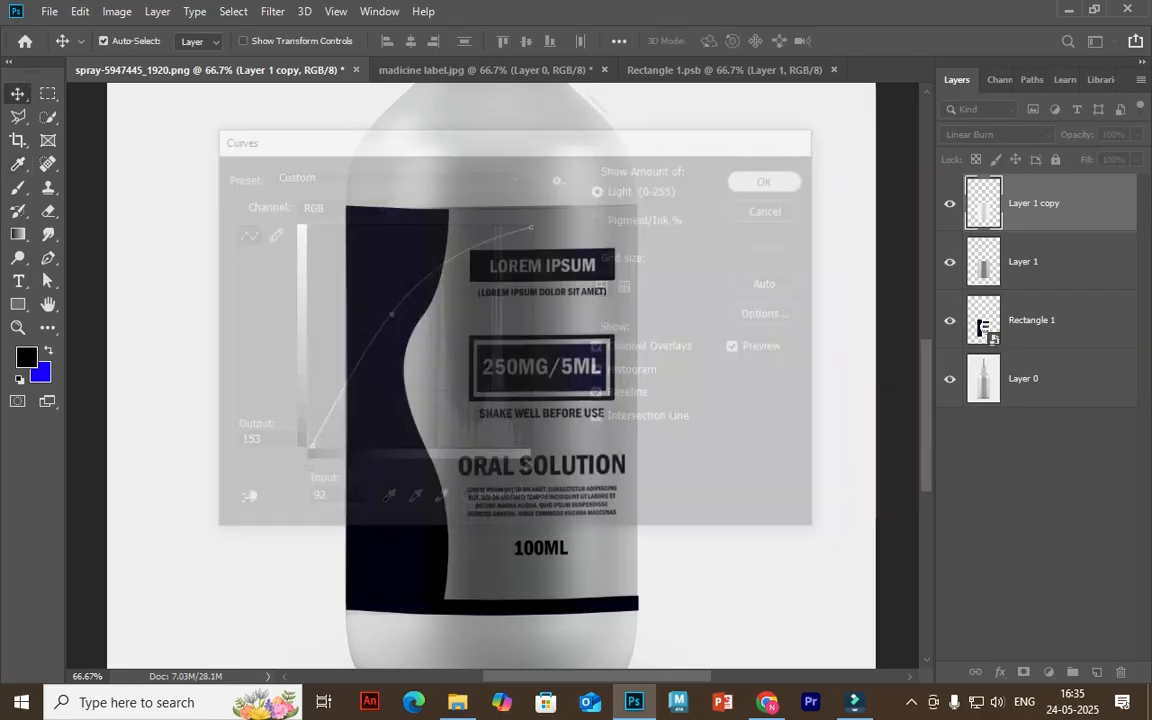
Apply a Brightness/Contrast adjustment to Layer 1 copy with brightness 70 and contrast 100.
click(117, 11)
mouse_move(145, 59)
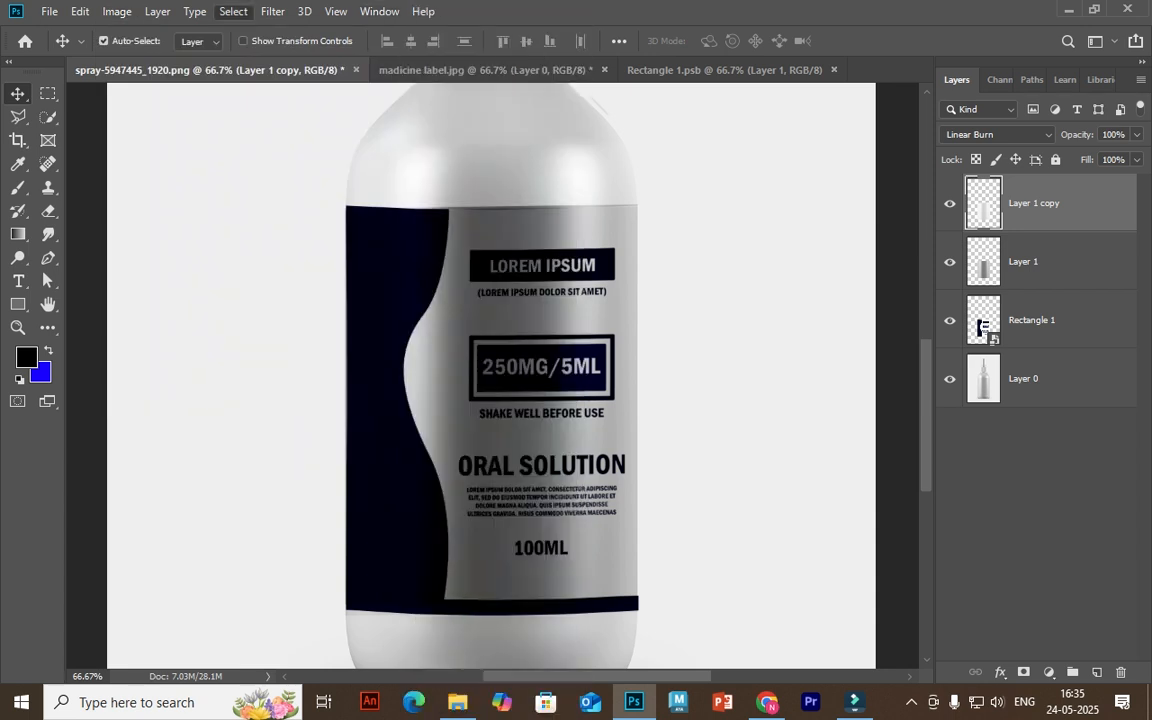
click(117, 11)
mouse_move(145, 59)
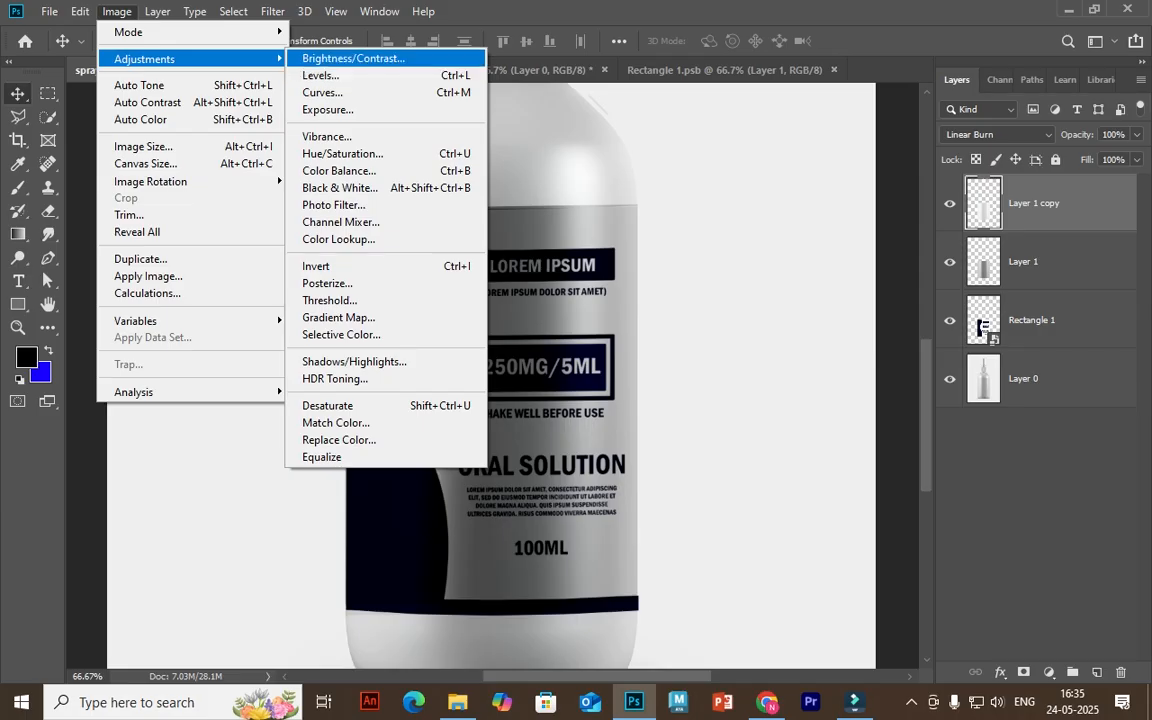
click(353, 58)
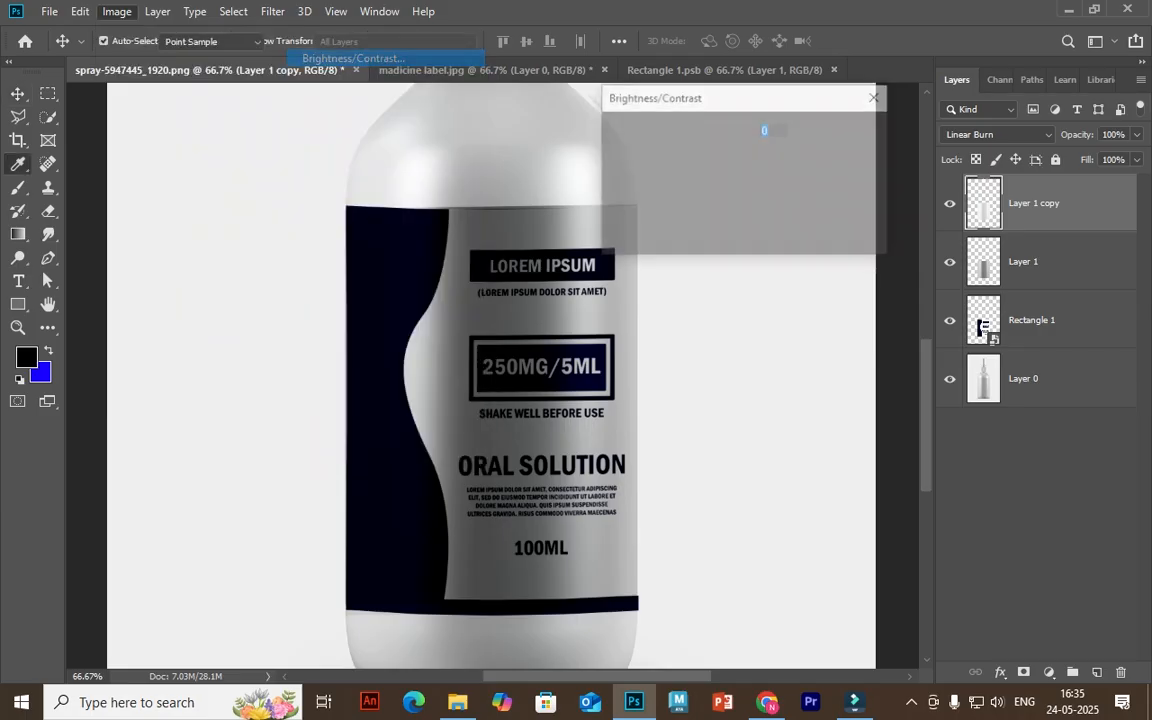
drag(797, 154, 829, 154)
mouse_move(797, 198)
mouse_down()
mouse_move(718, 198)
mouse_move(867, 198)
mouse_move(820, 198)
mouse_up()
drag(829, 154, 865, 154)
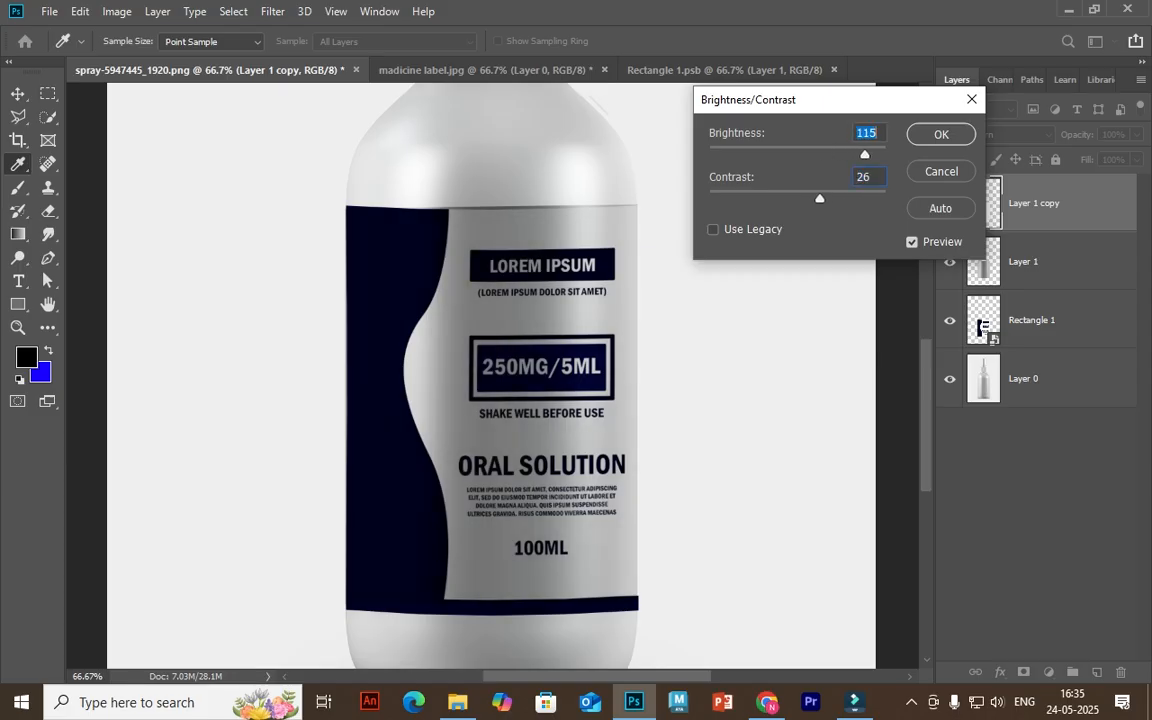
drag(820, 198, 794, 198)
drag(865, 154, 838, 154)
drag(793, 198, 885, 198)
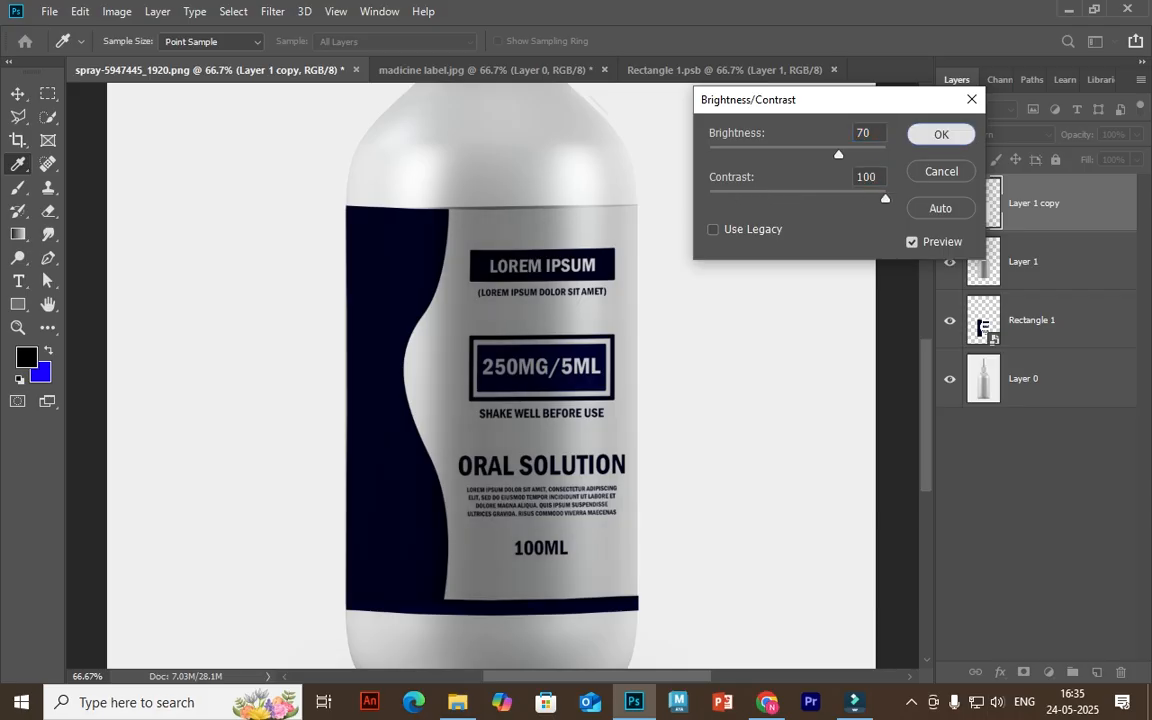
click(941, 134)
key(v)
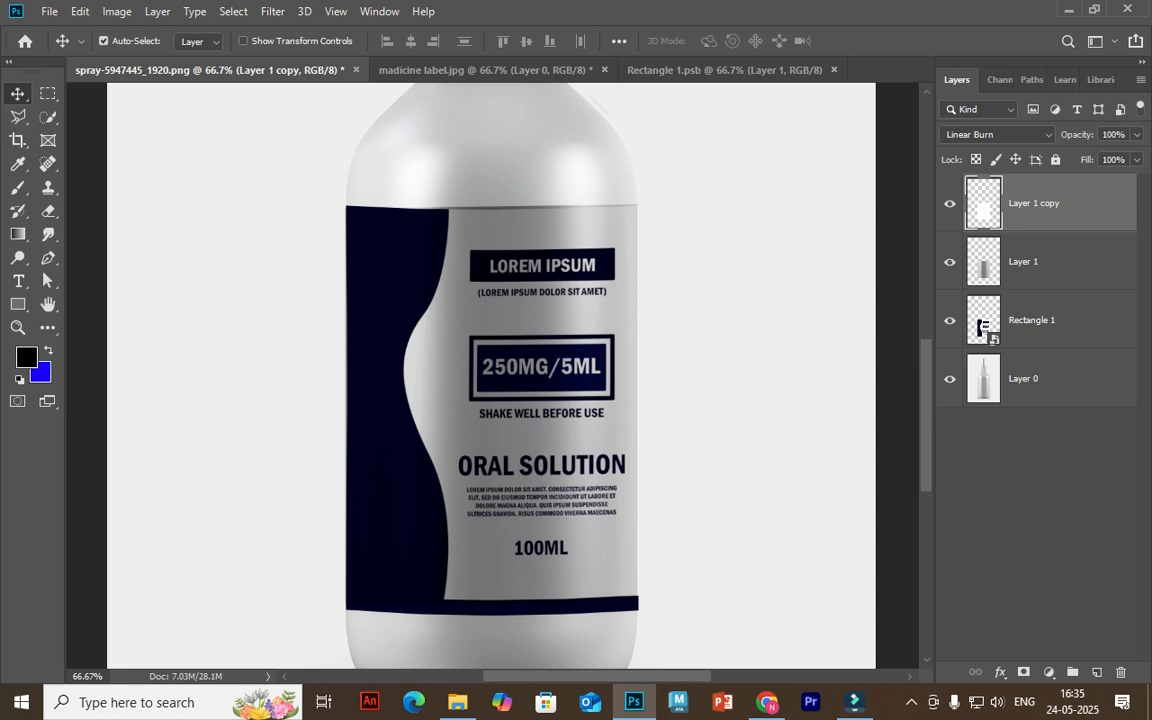
Toggle the visibility of Layer 1 and Layer 1 copy to compare the label with and without shading, including on the whole bottle.
drag(950, 203, 950, 261)
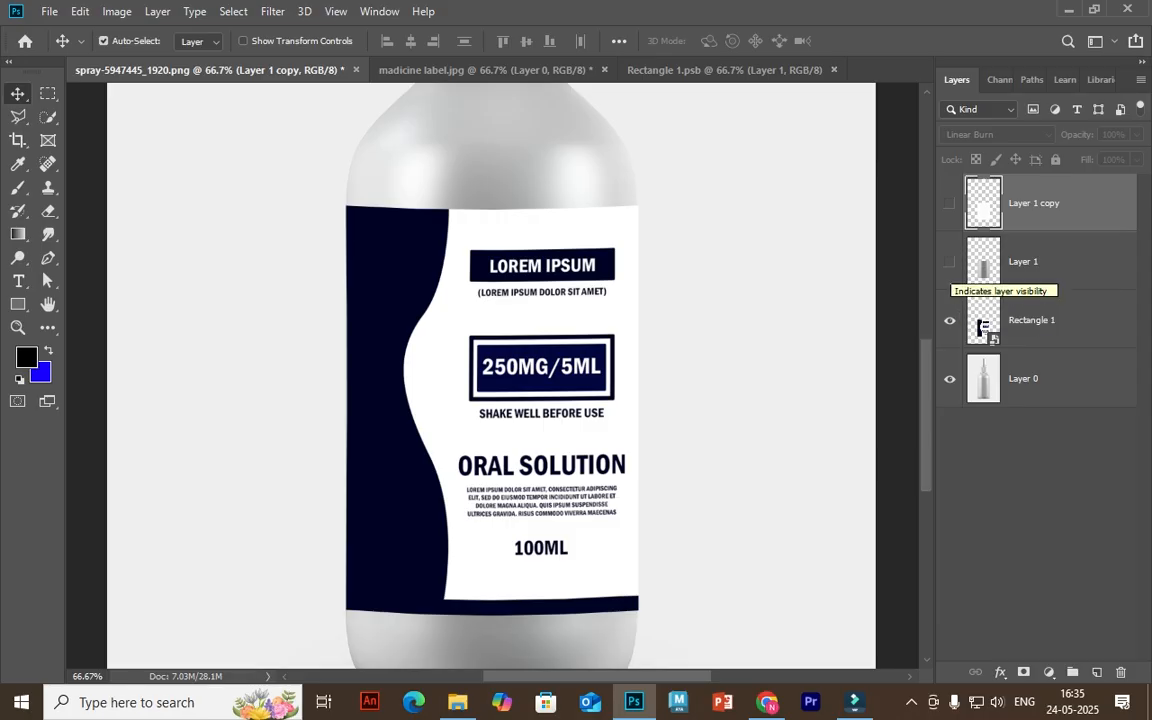
click(990, 262)
click(950, 262)
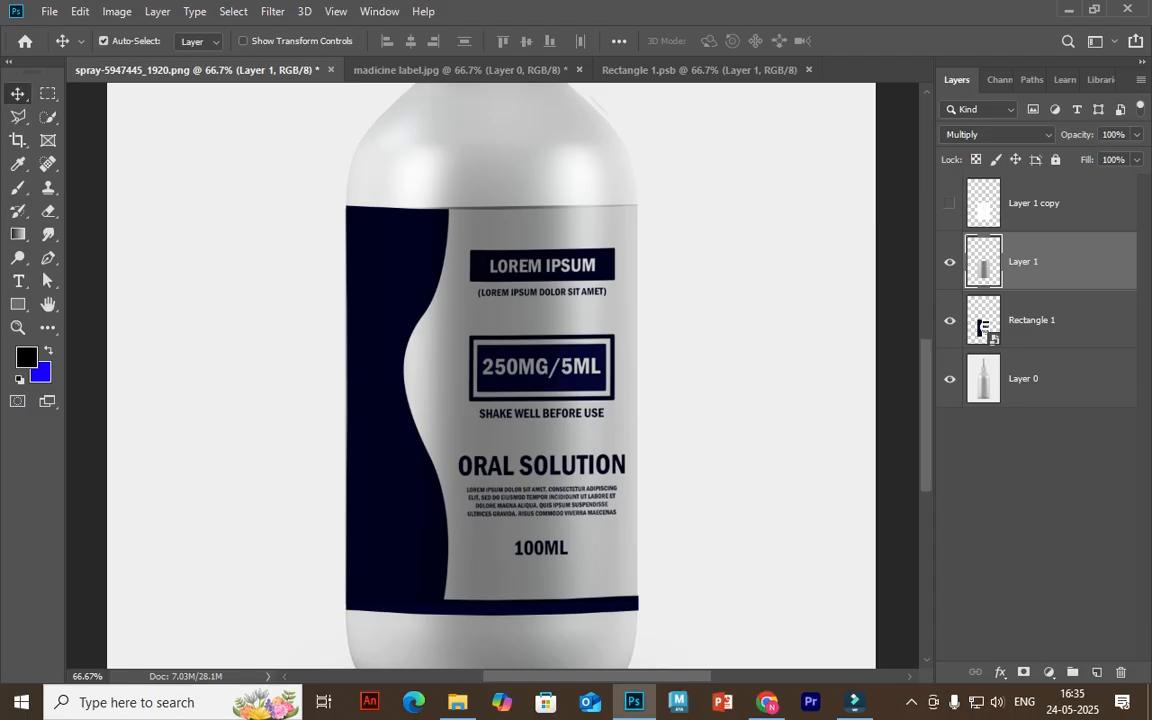
click(984, 205)
click(950, 204)
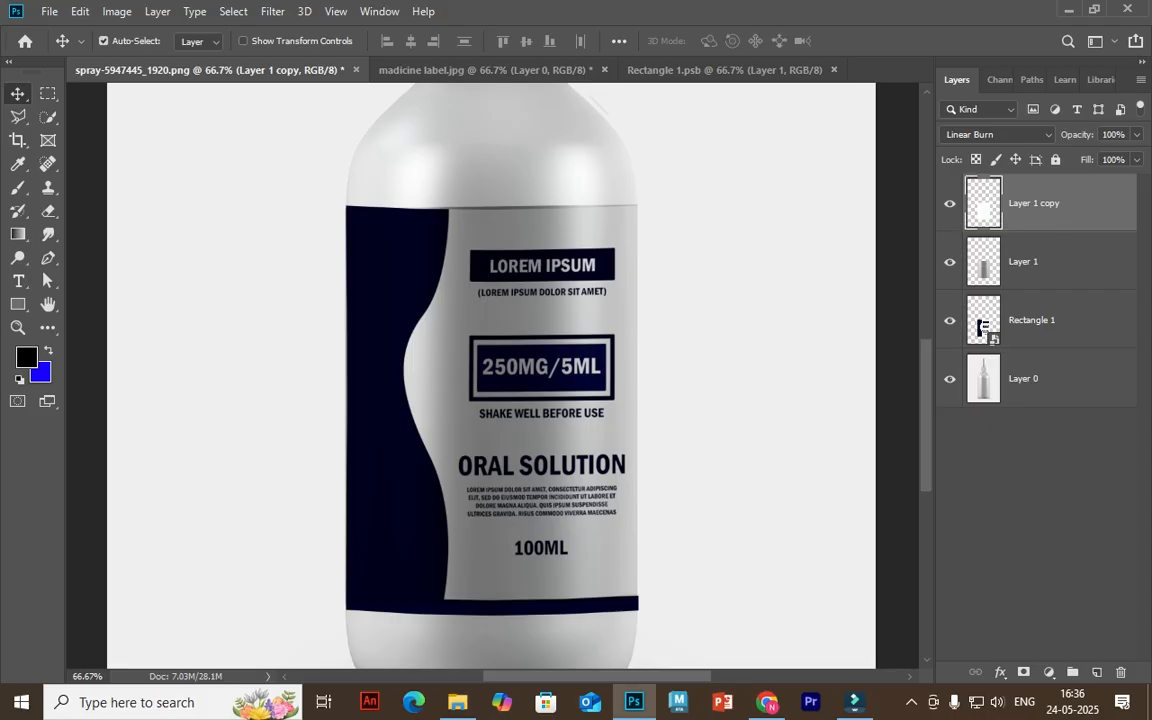
key(ctrl+0)
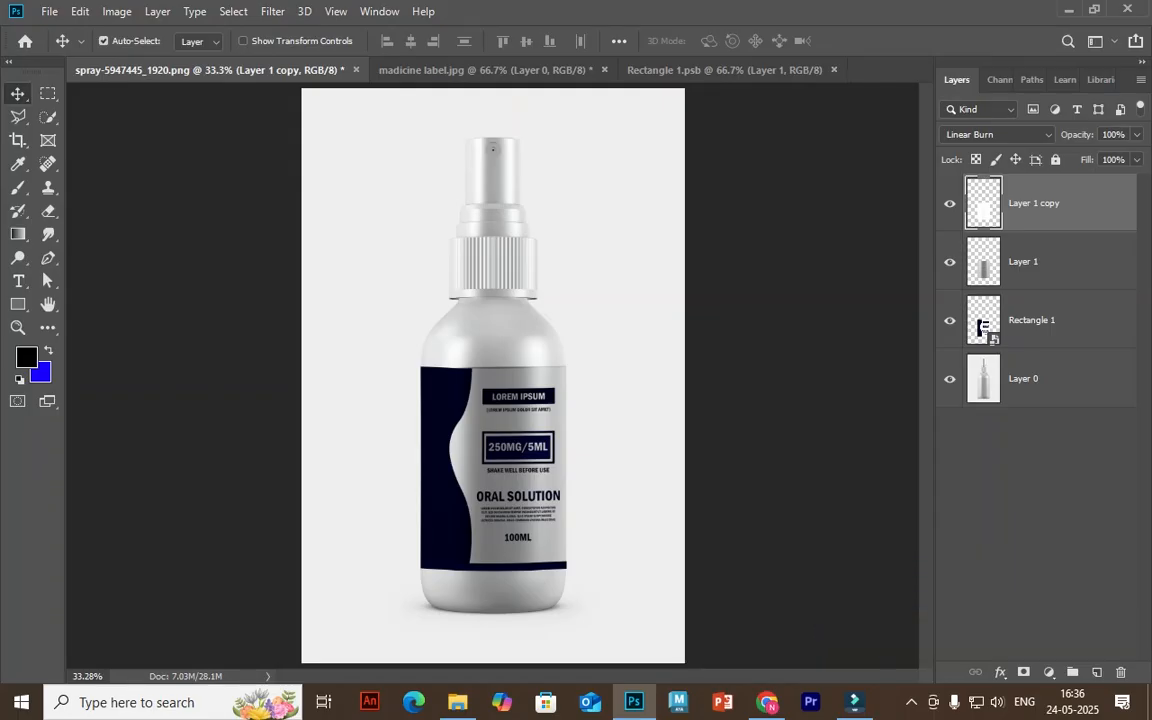
mouse_move(949, 204)
mouse_down()
mouse_move(949, 262)
mouse_move(949, 204)
mouse_up()
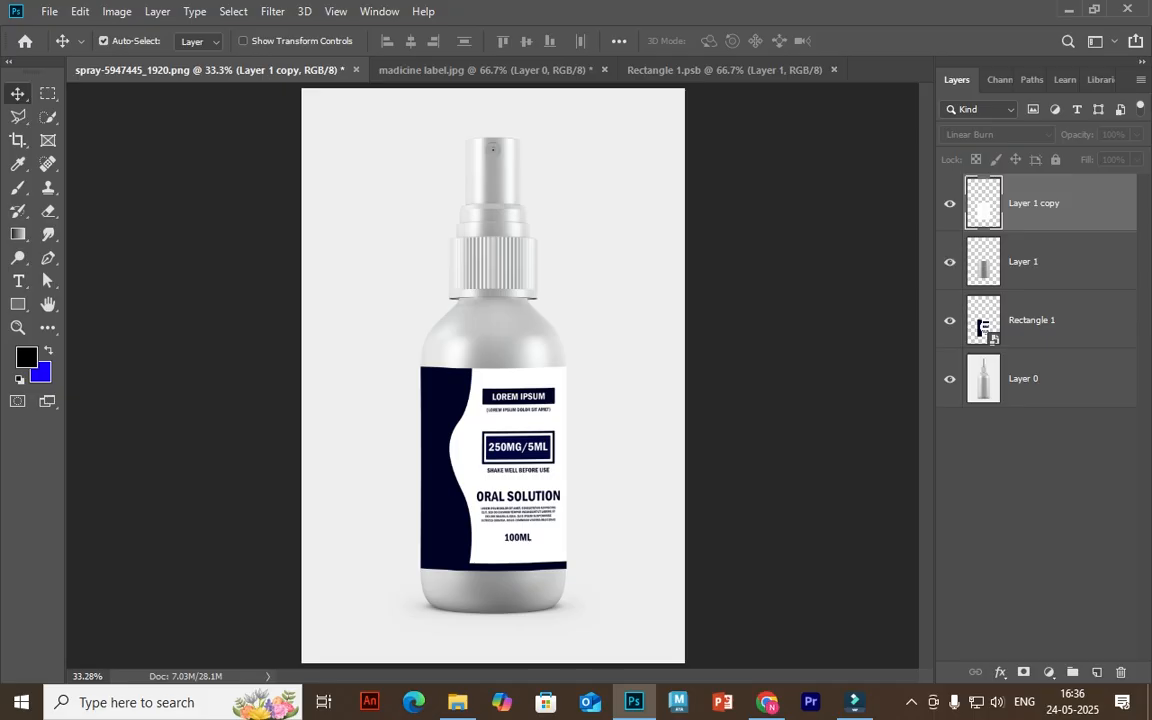